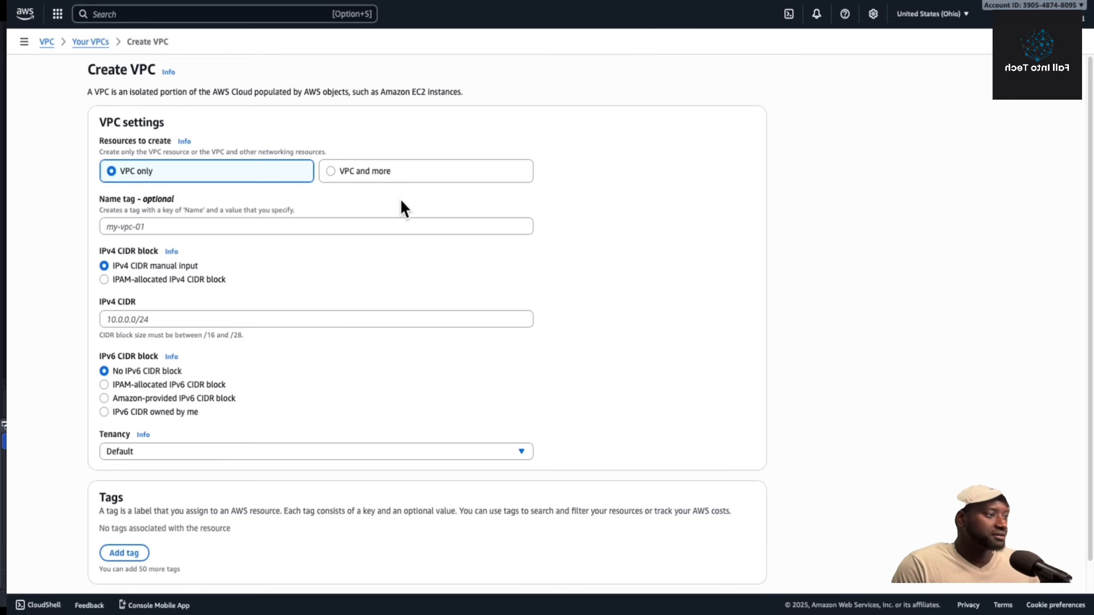
Choose to create a VPC and more resources, with FIT-VPC1 as the auto-generated name tag.
left_click(332, 171)
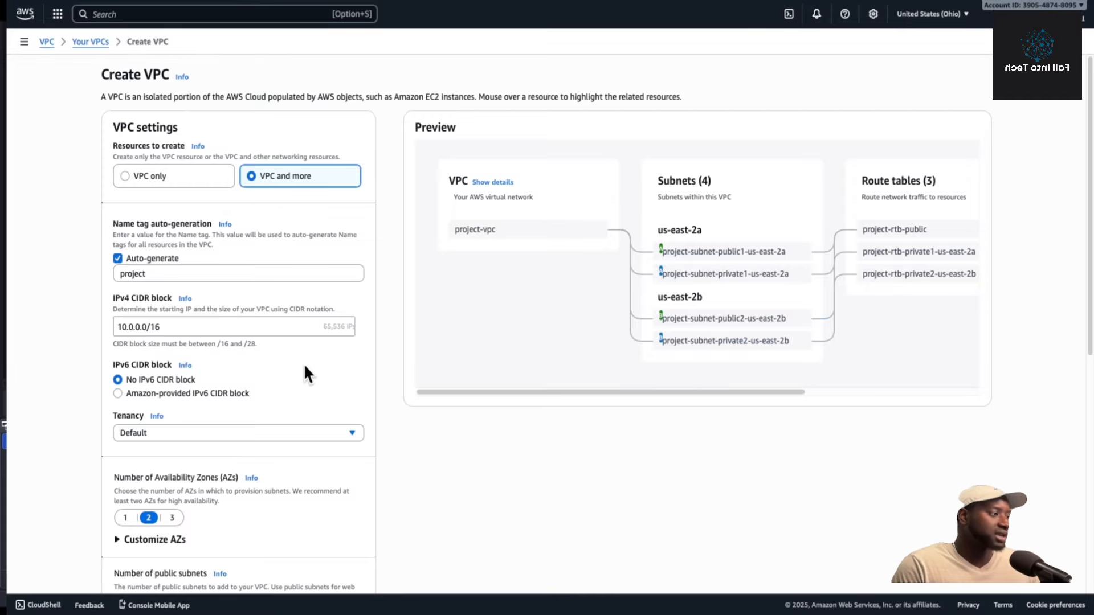
scroll(296, 376, "down", 1)
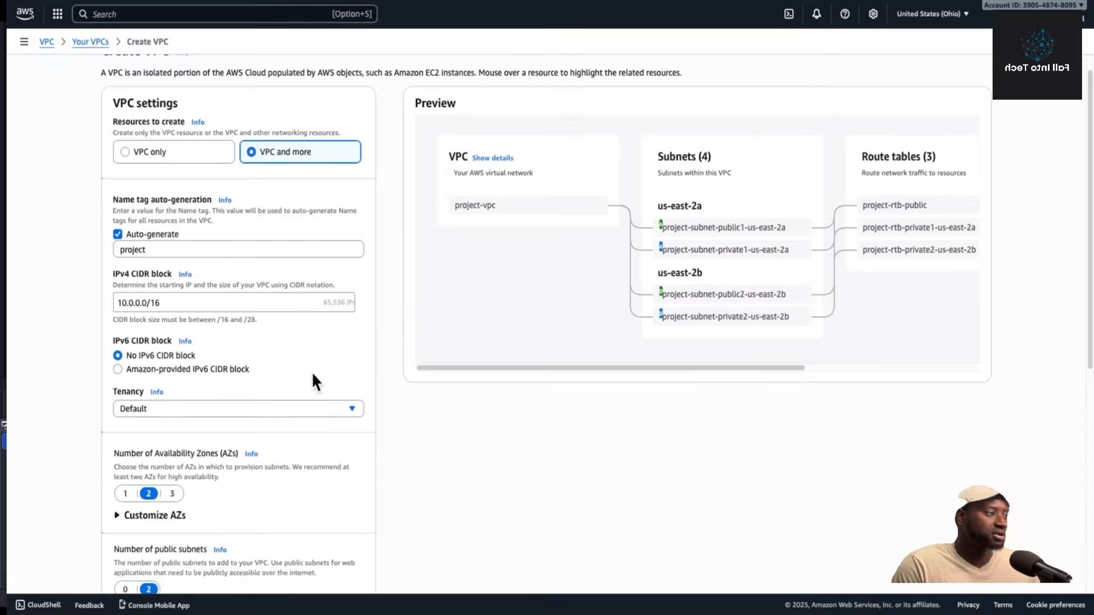
scroll(313, 375, "up", 1)
left_click_drag(182, 273, 82, 260)
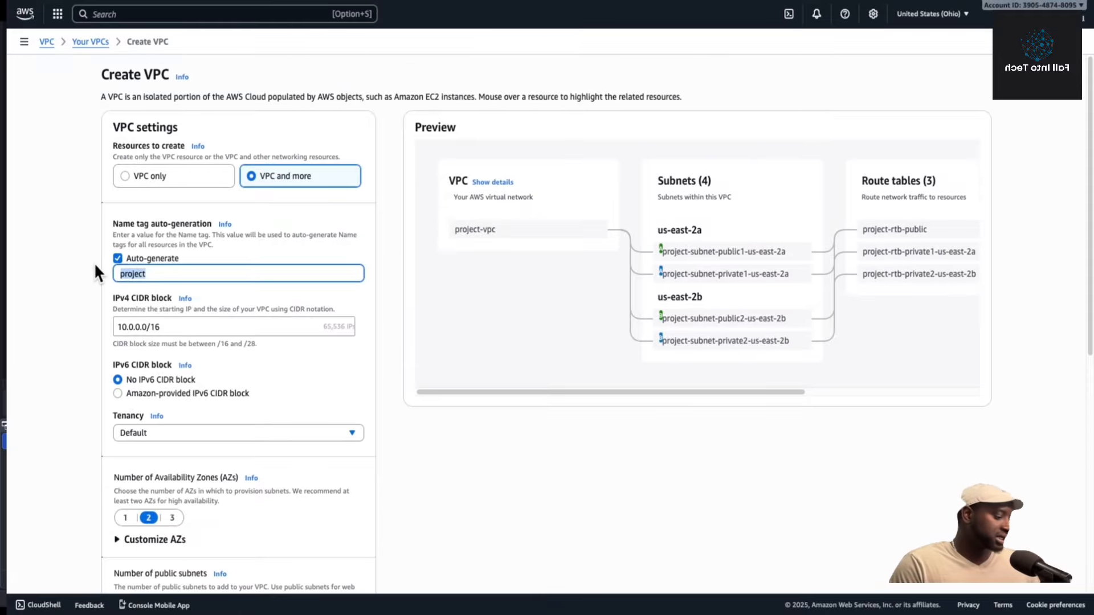
type("FIT")
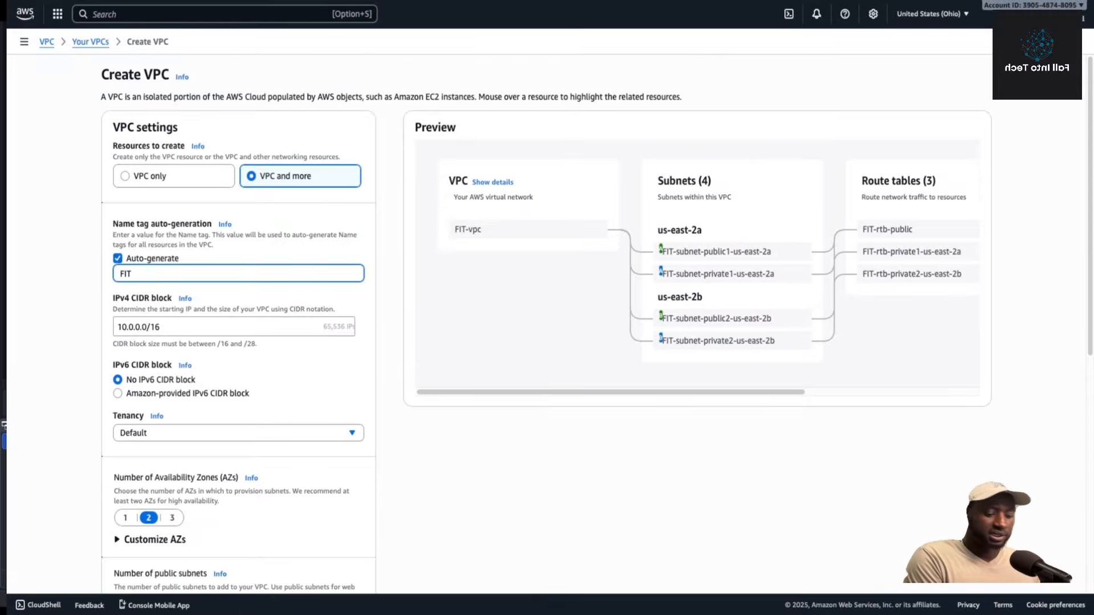
type("-P")
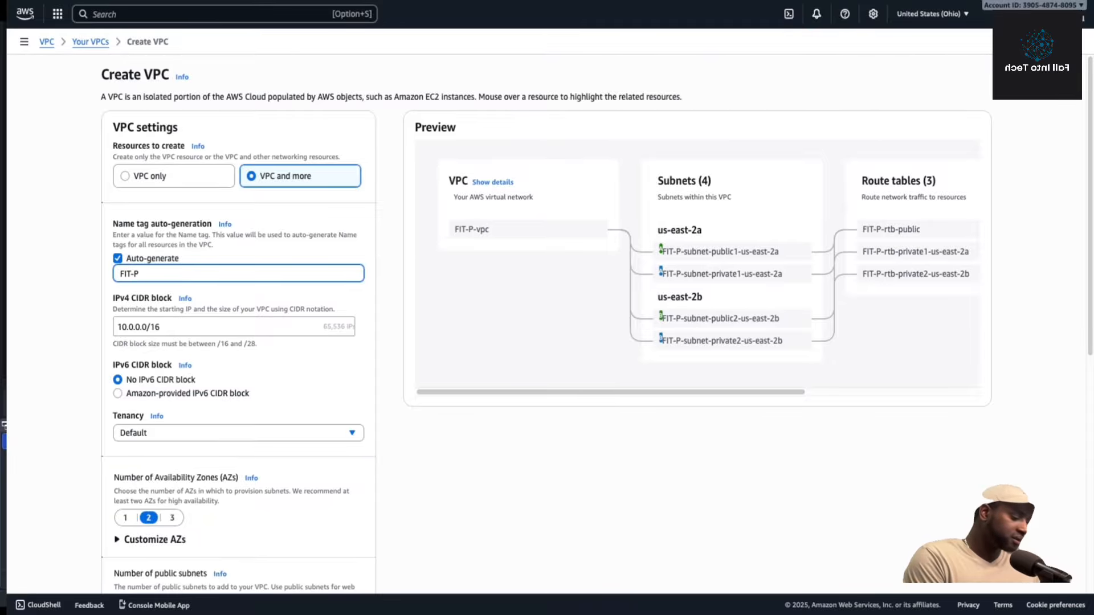
type("PC1")
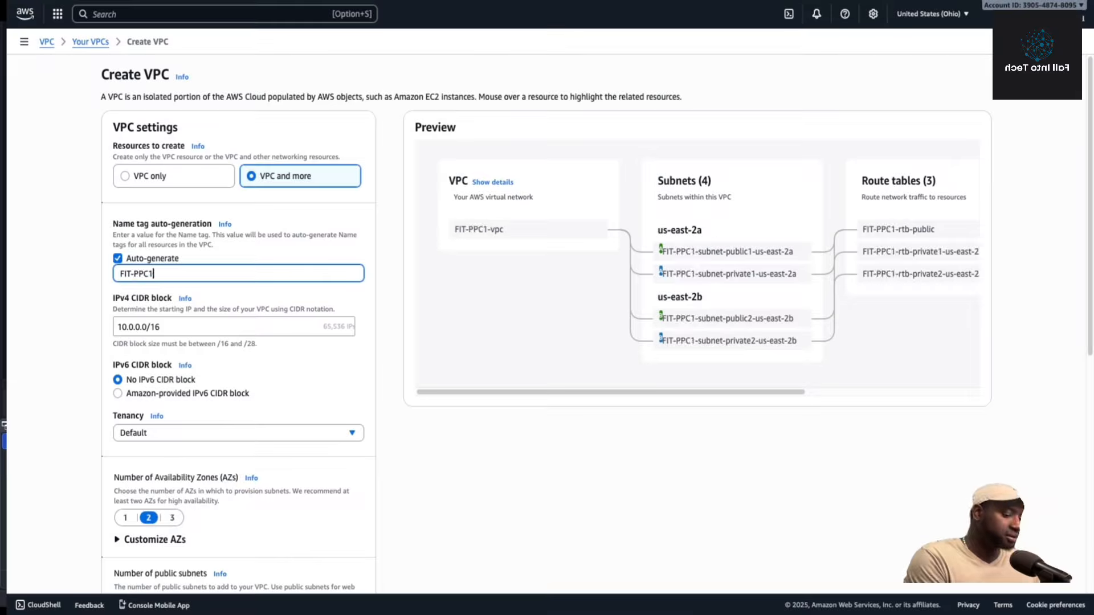
key("BackSpace")
key("BackSpace")
key("BackSpace")
key("BackSpace")
type("VP")
type("C1")
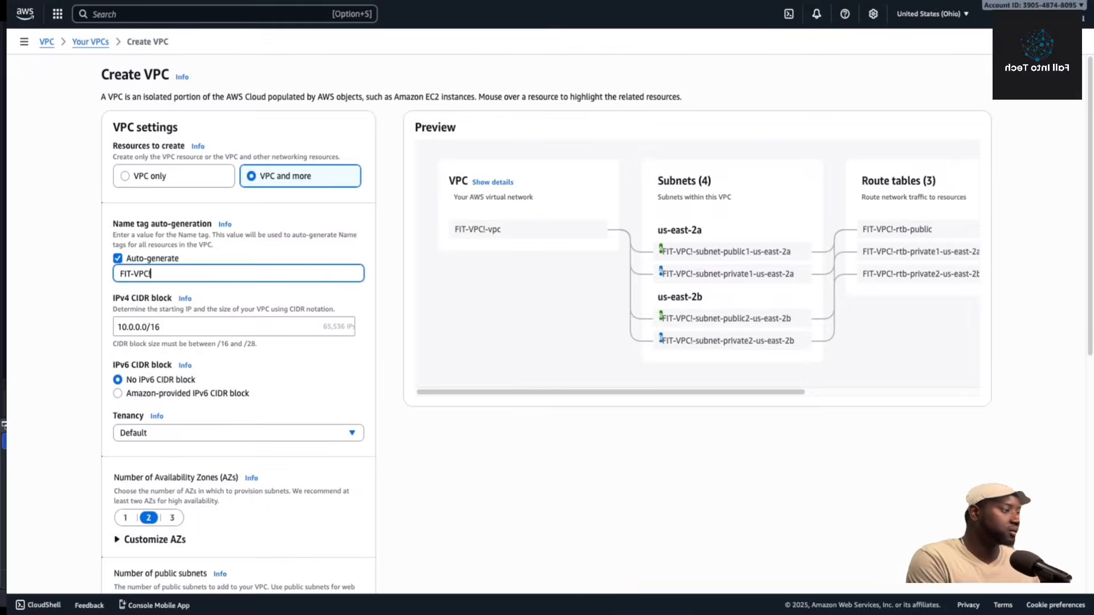
Set the IPv4 CIDR block of the FIT-VPC1 network to 10.1.0.0/16.
left_click(227, 323)
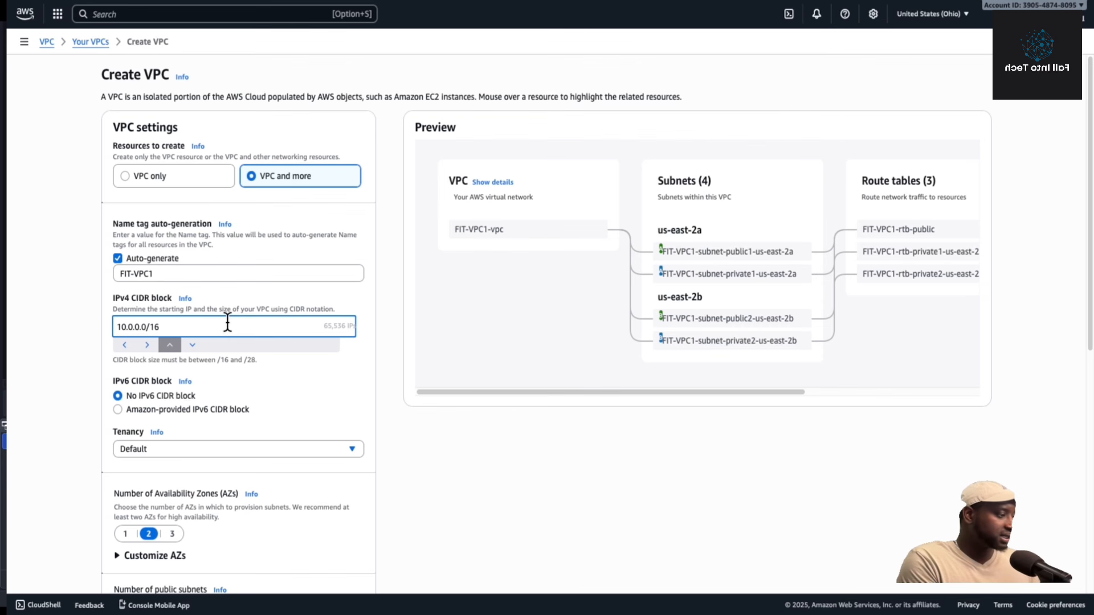
key("BackSpace")
type("1")
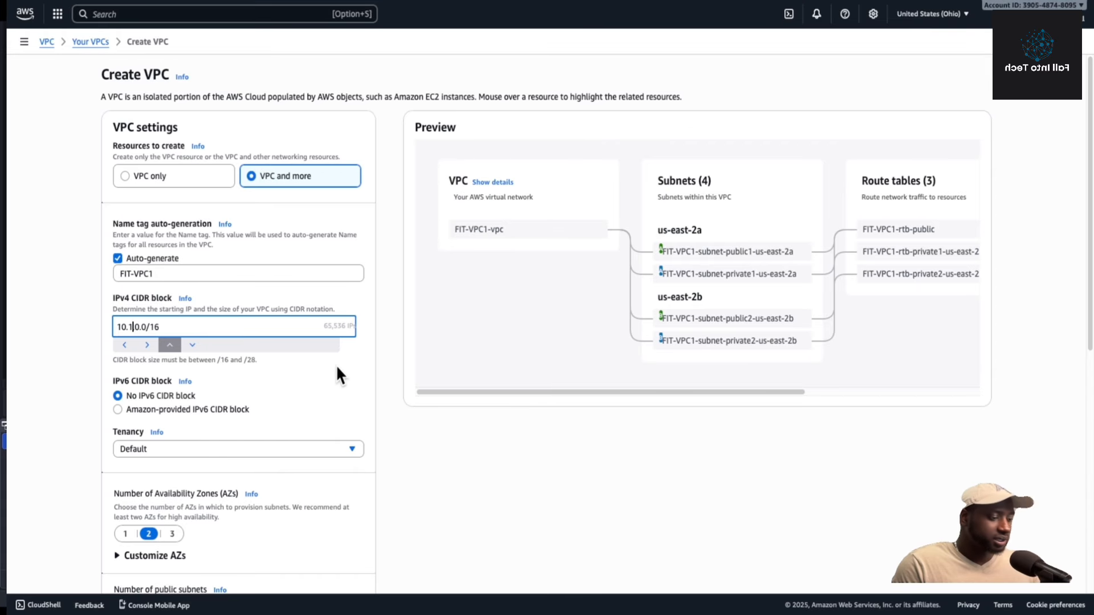
left_click(359, 361)
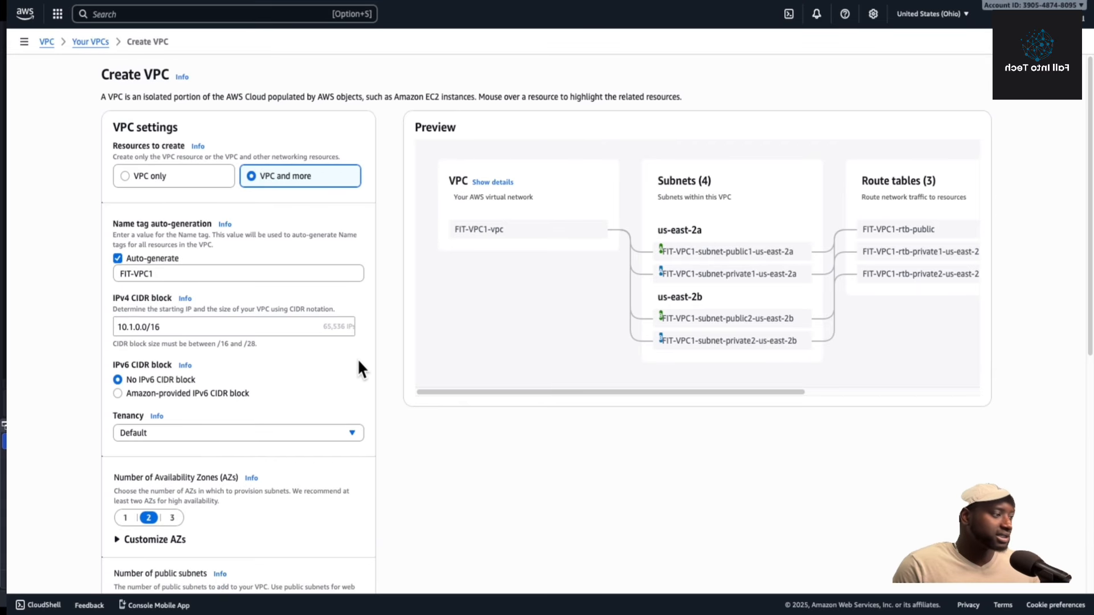
Limit the VPC to 1 Availability Zone with 1 public and 0 private subnets, and set VPC endpoints to None.
scroll(318, 362, "down", 3)
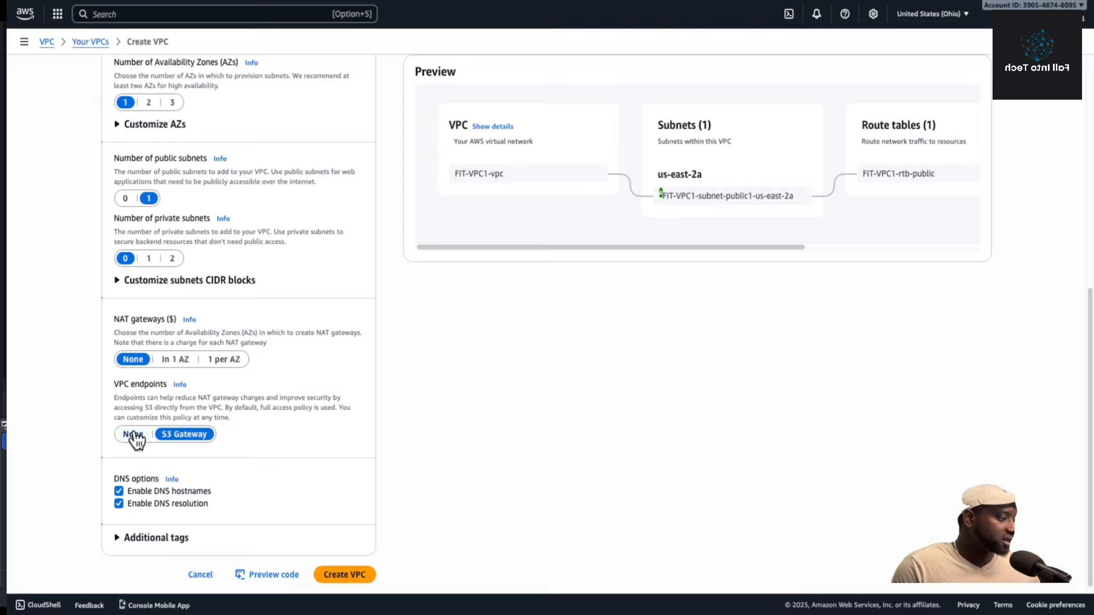
left_click(135, 436)
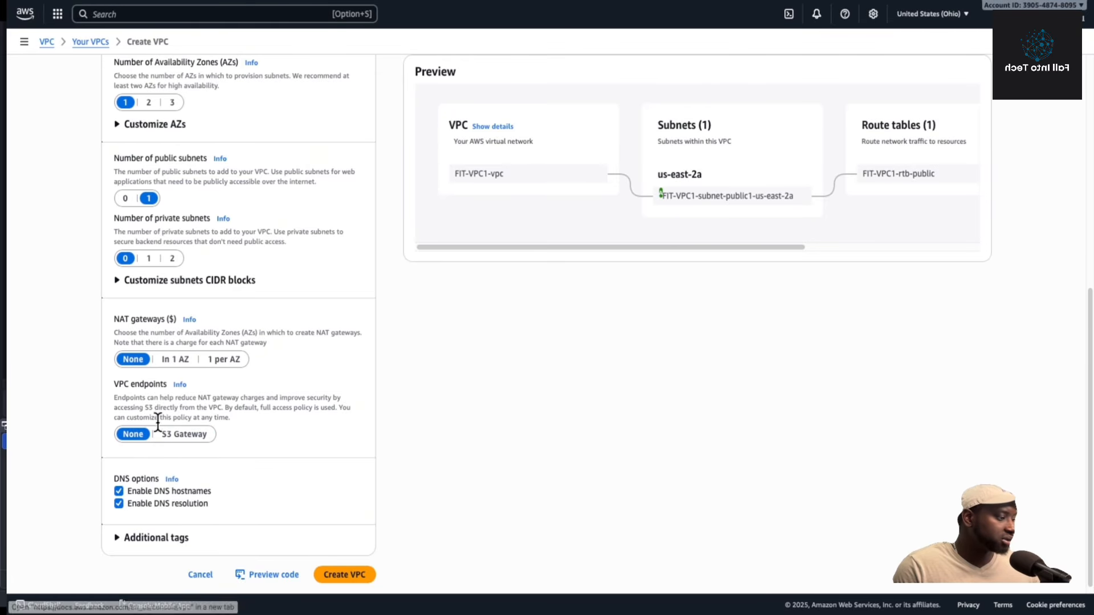
scroll(171, 405, "up", 7)
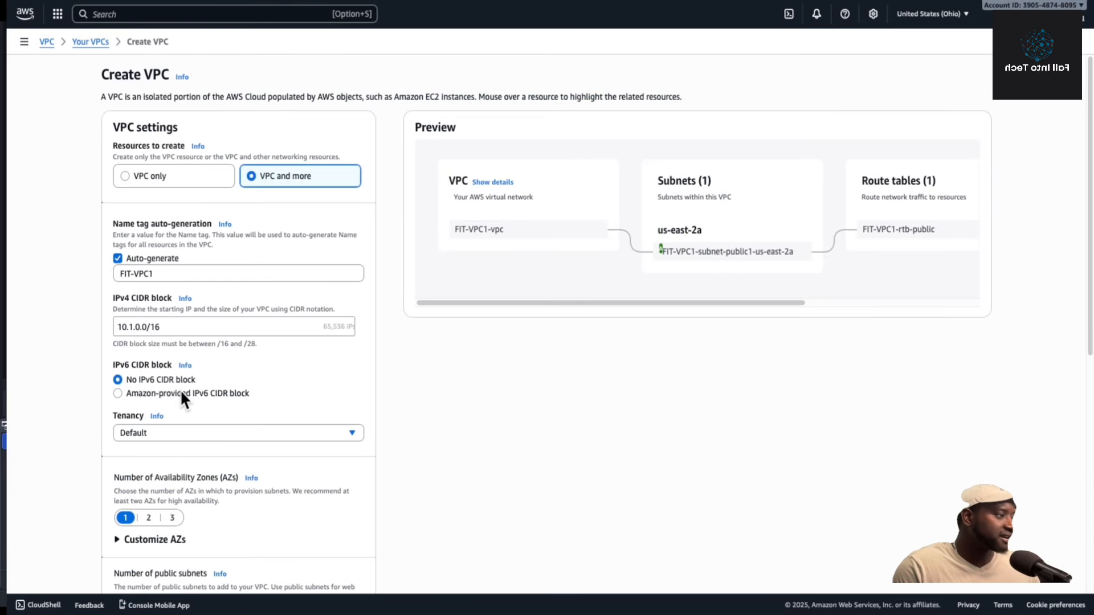
scroll(260, 328, "down", 6)
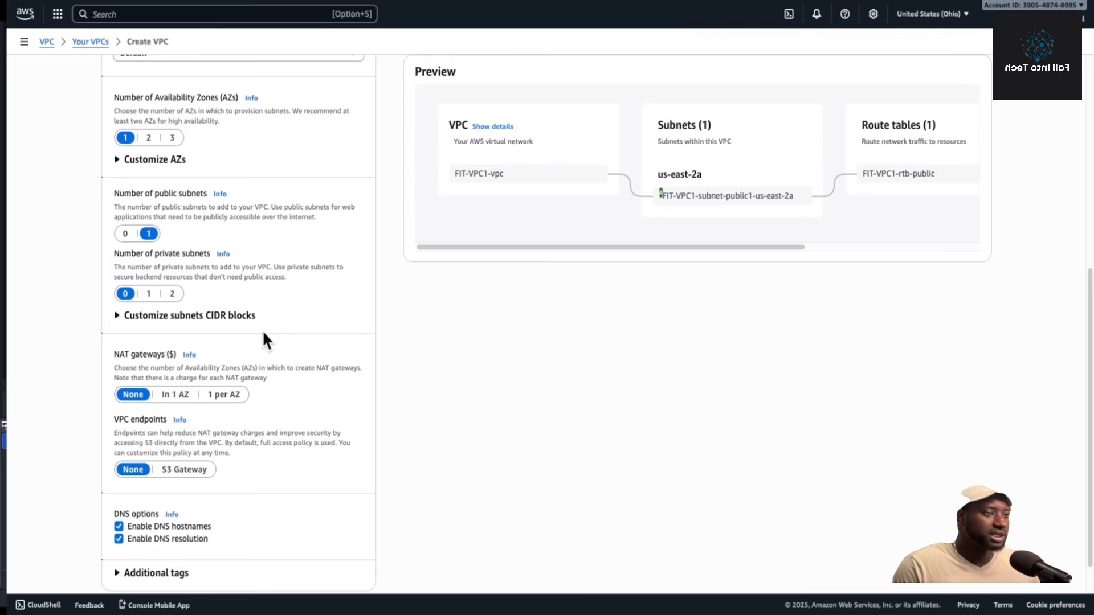
Check the resource preview through to the network connections, then create the FIT-VPC1 network and view it.
left_click_drag(446, 246, 639, 248)
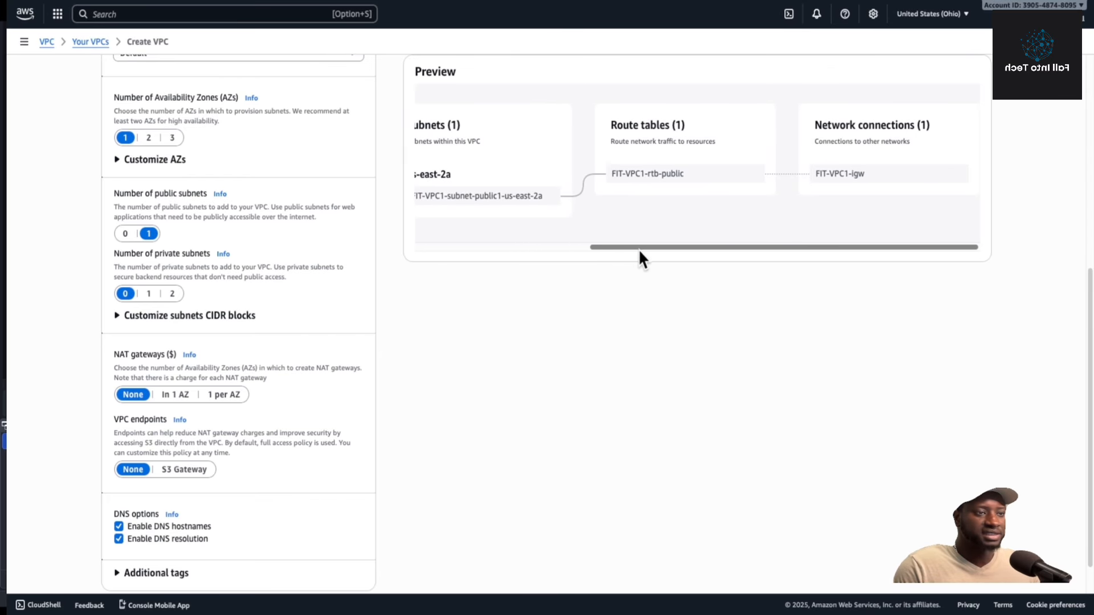
left_click_drag(706, 249, 428, 248)
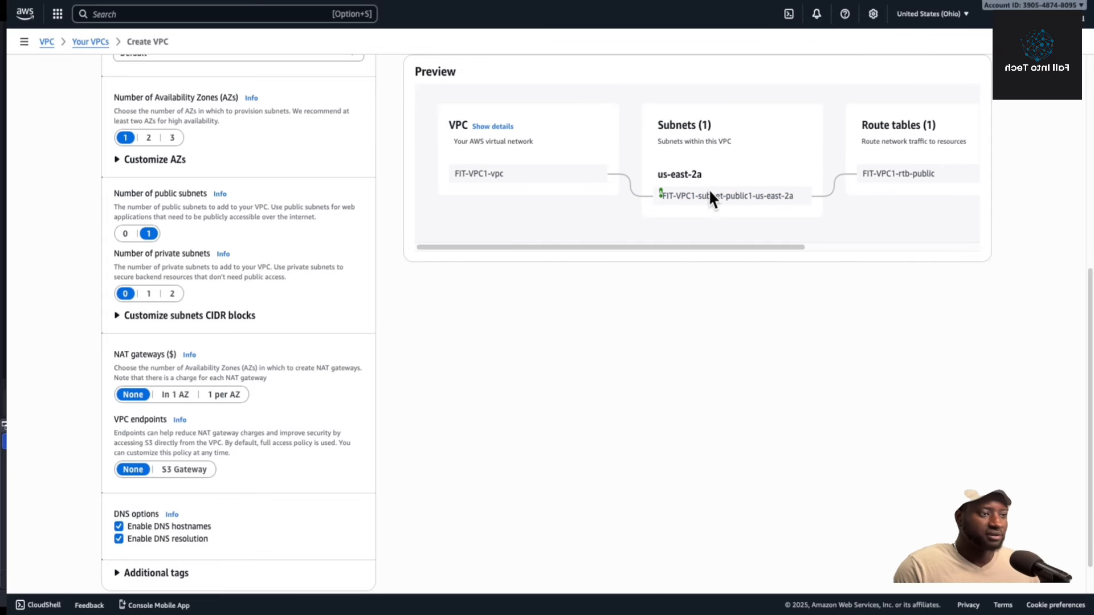
left_click_drag(678, 247, 782, 248)
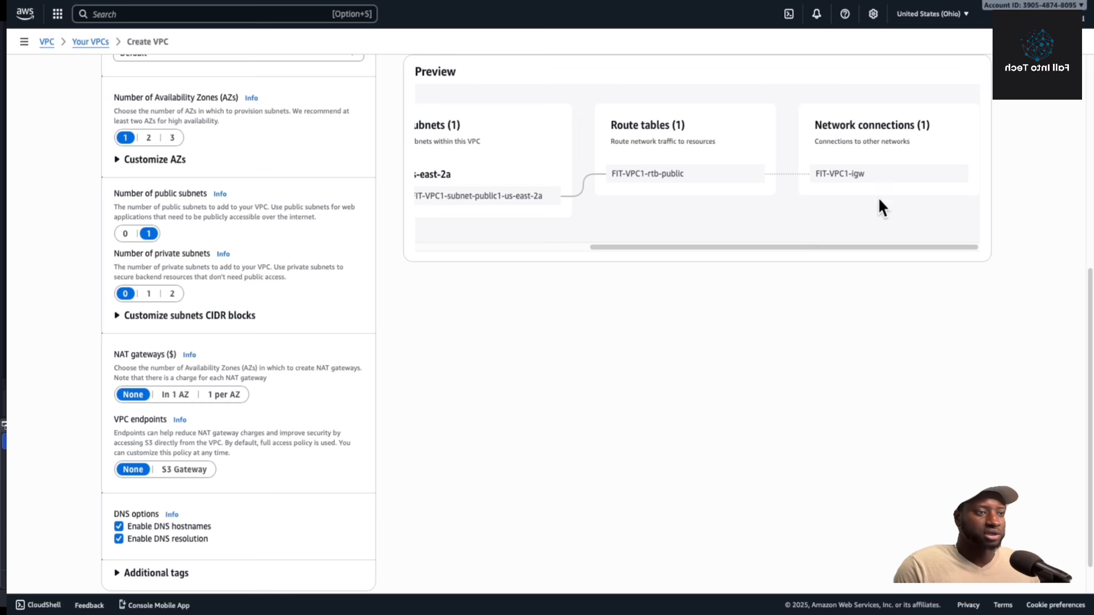
left_click_drag(860, 247, 676, 247)
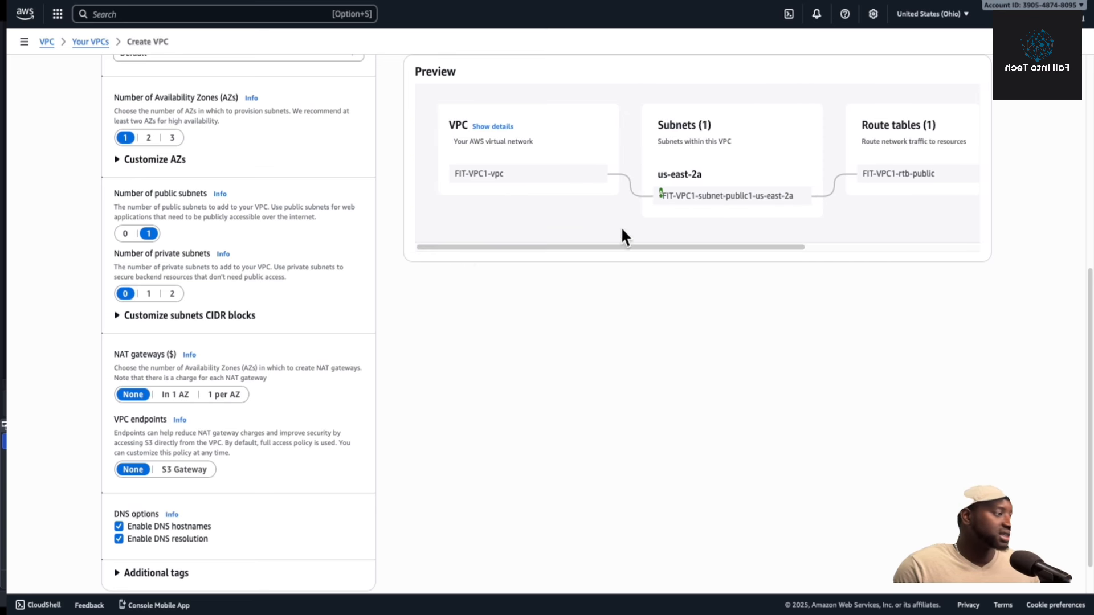
scroll(295, 260, "down", 1)
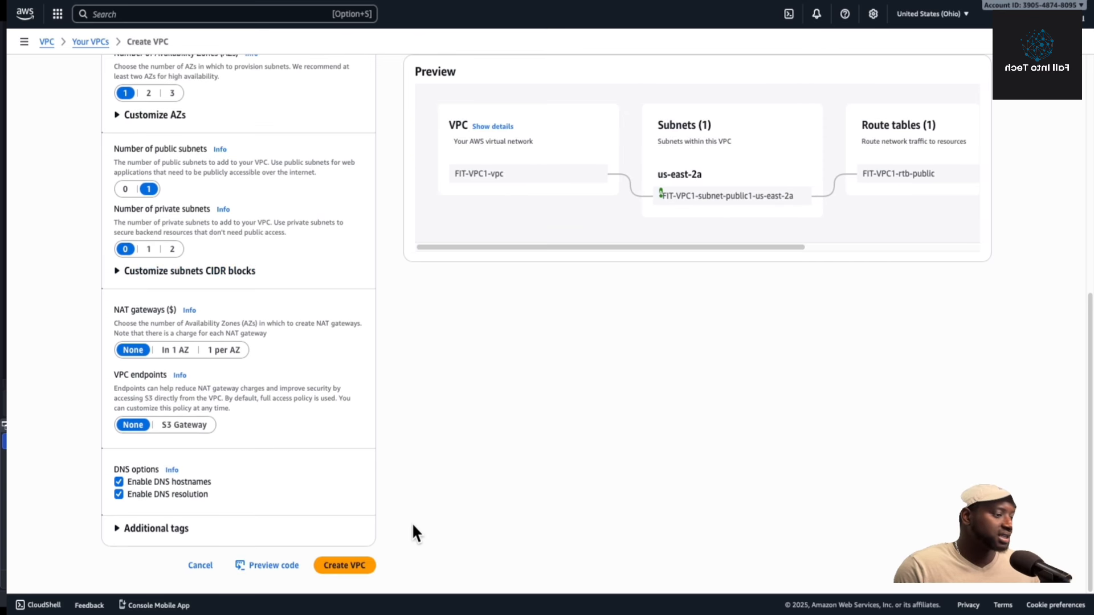
left_click(352, 568)
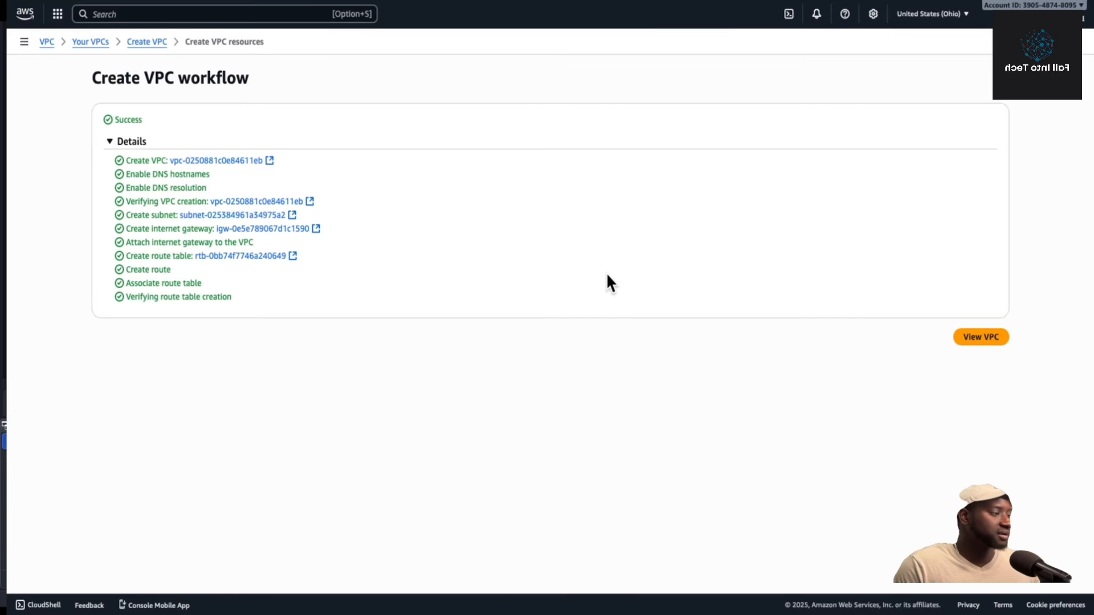
left_click(986, 339)
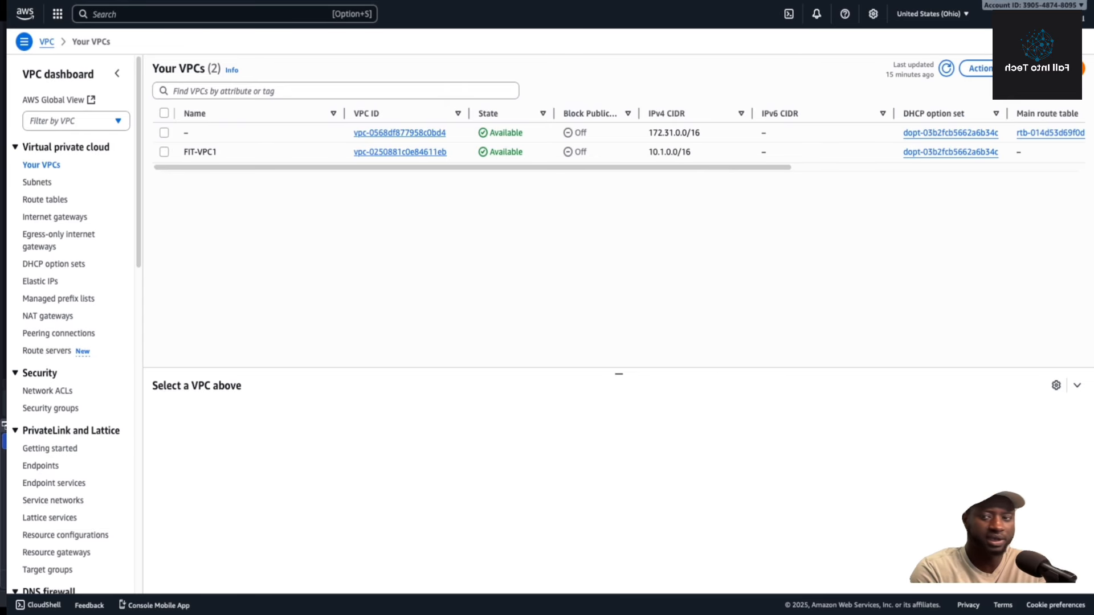
Start creating another VPC with more resources, using FIT-VPC2 as the auto-generated name tag.
left_click(1049, 69)
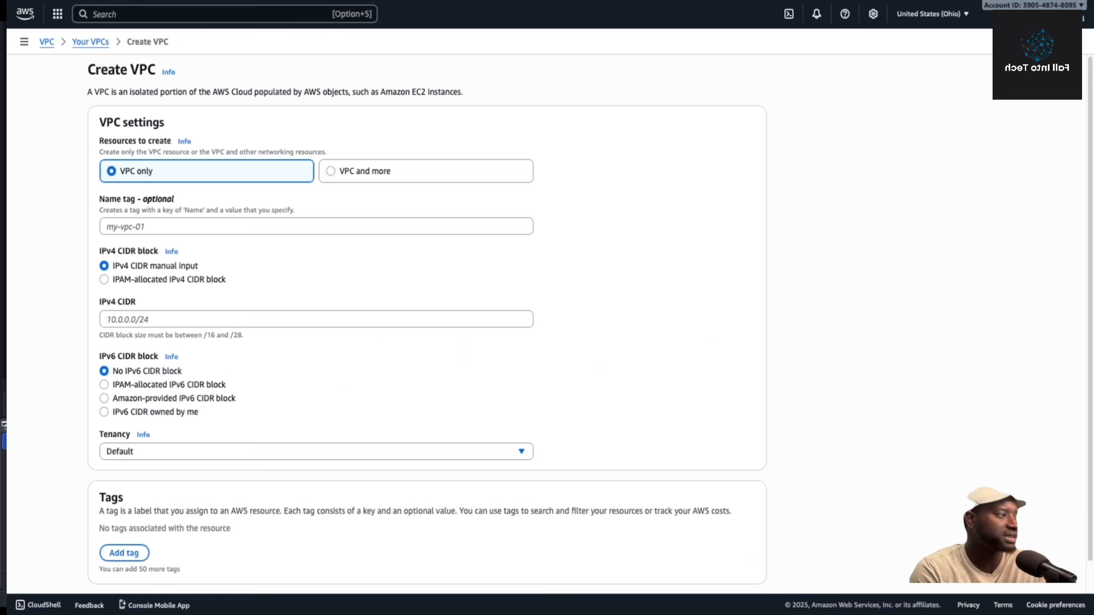
left_click(330, 171)
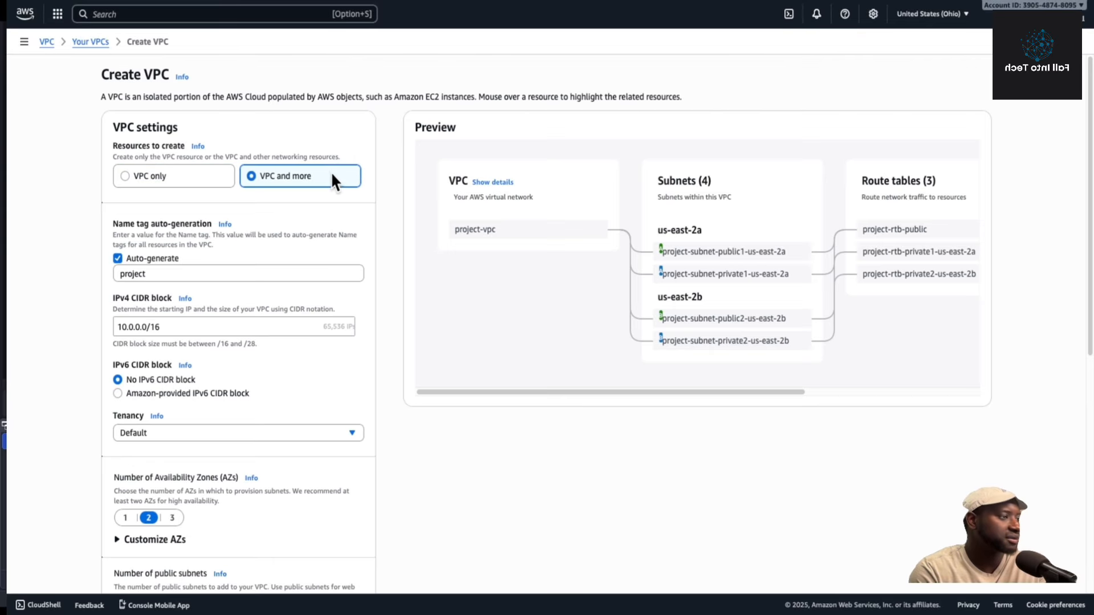
double_click(174, 271)
type("F")
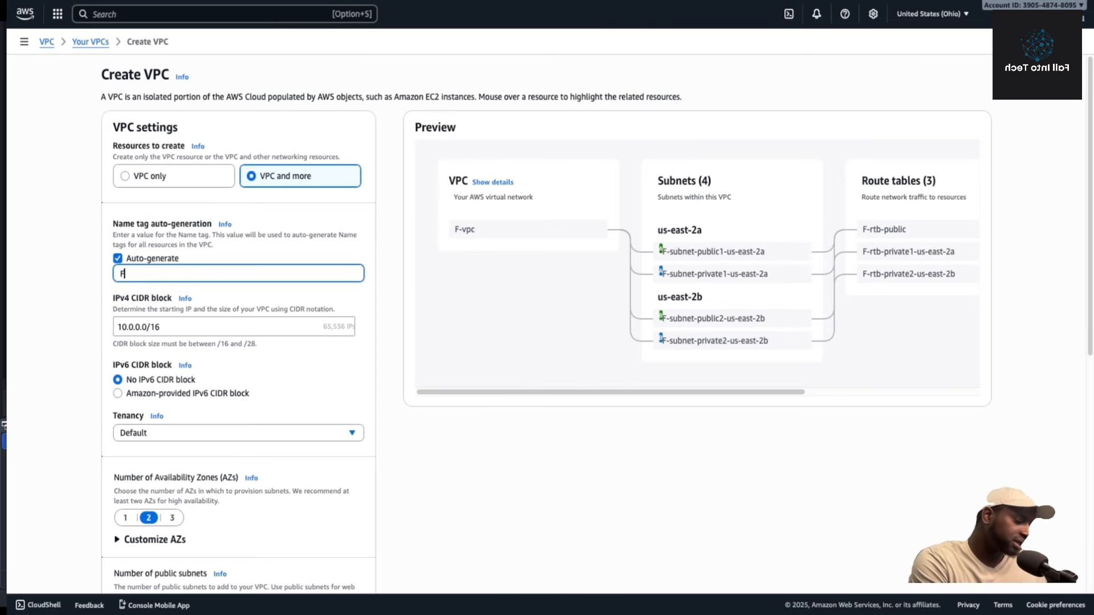
type("IT-VPC2")
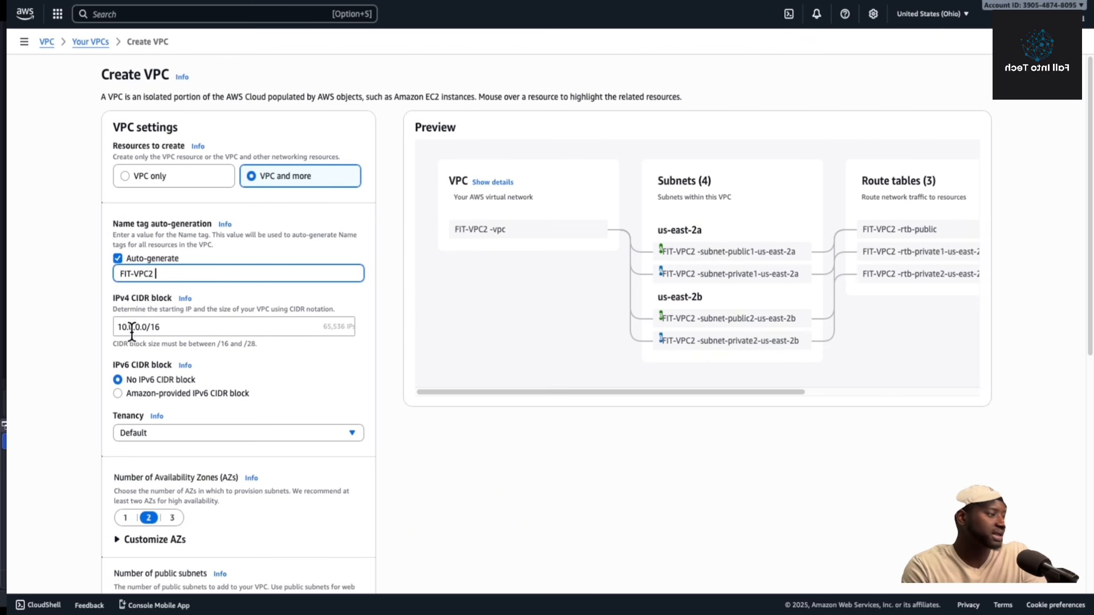
Set the IPv4 CIDR block of the FIT-VPC2 network to 10.2.0.0/16.
scroll(142, 319, "down", 2)
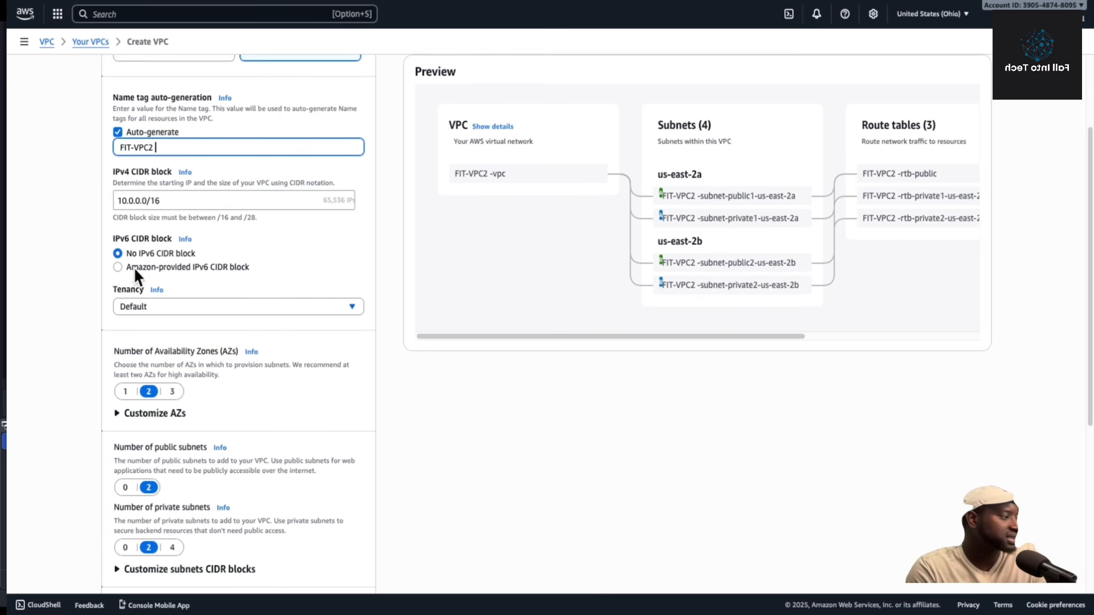
left_click(134, 200)
key("BackSpace")
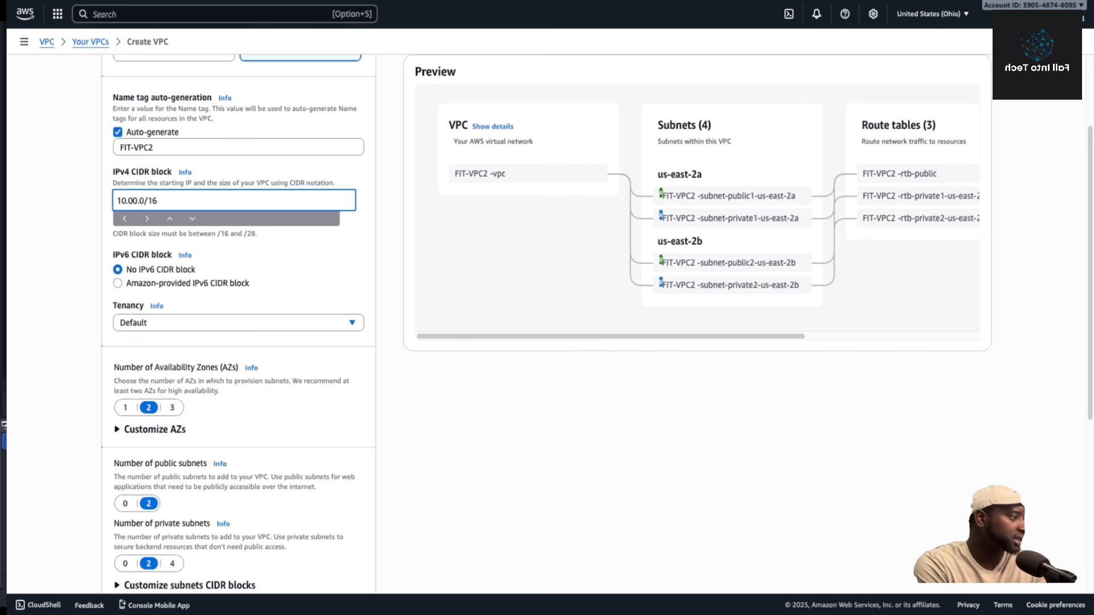
type("2.")
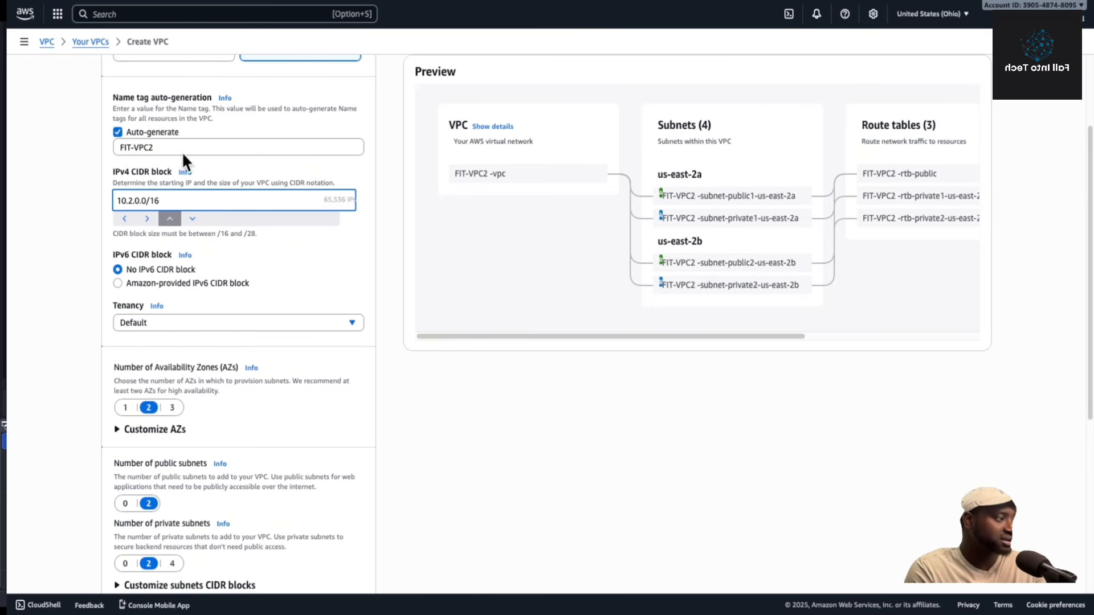
Set both the public and private subnet counts to 0 and VPC endpoints to None for FIT-VPC2.
scroll(301, 235, "down", 2)
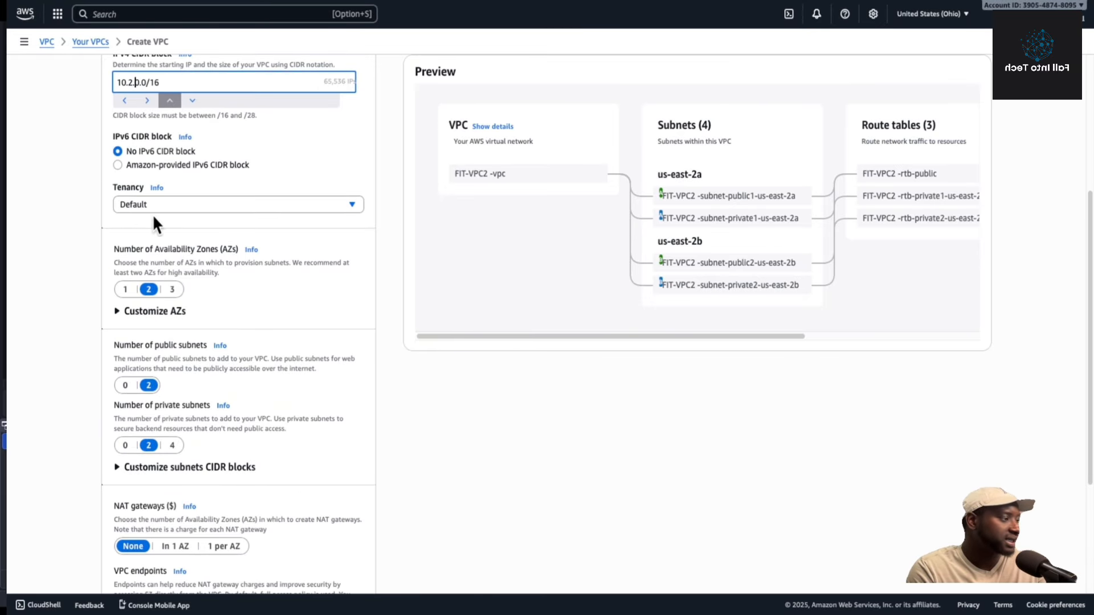
left_click(127, 292)
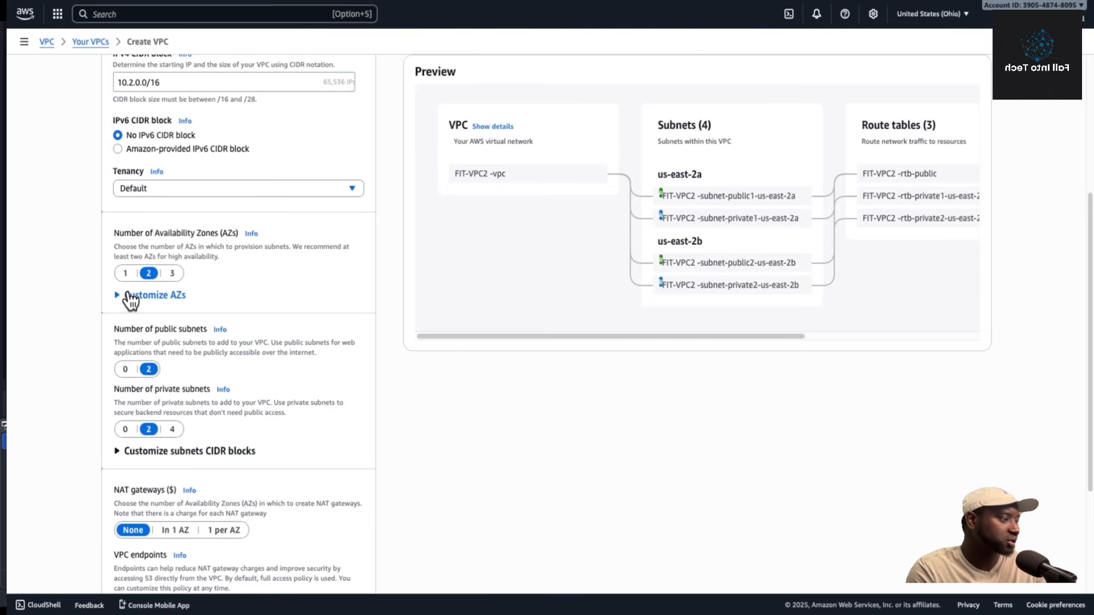
left_click(124, 370)
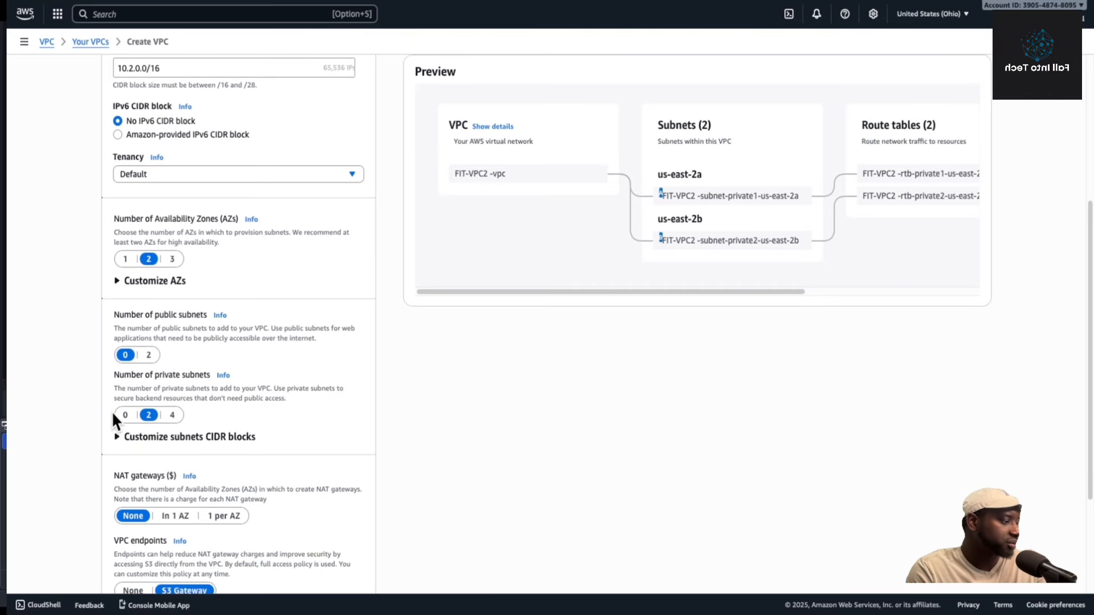
left_click(125, 415)
scroll(171, 444, "down", 3)
left_click(131, 434)
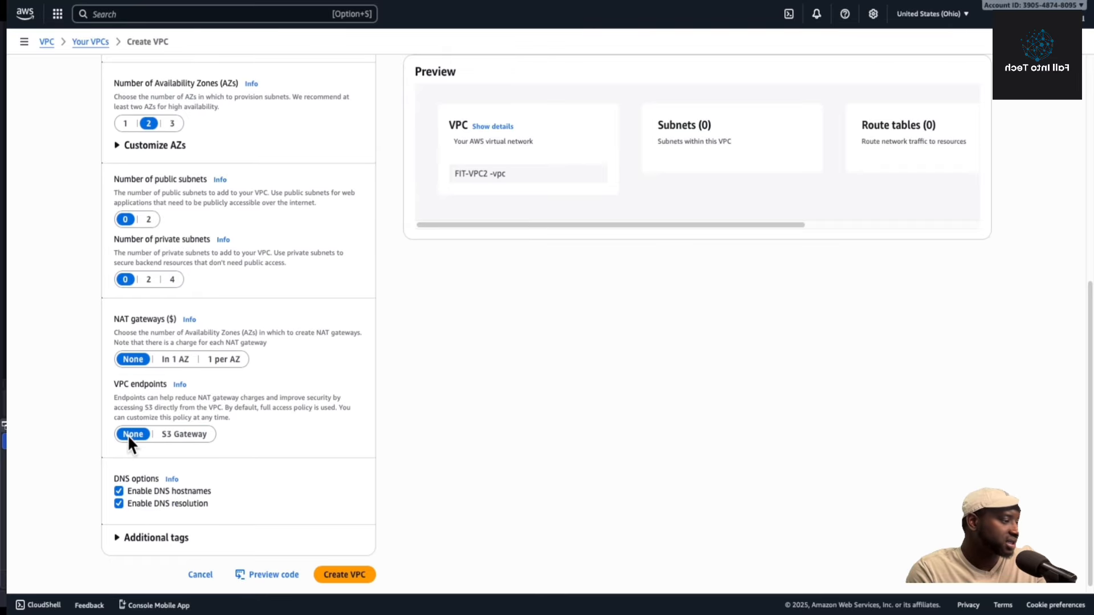
Set the number of Availability Zones for FIT-VPC2 to 1.
scroll(200, 394, "up", 7)
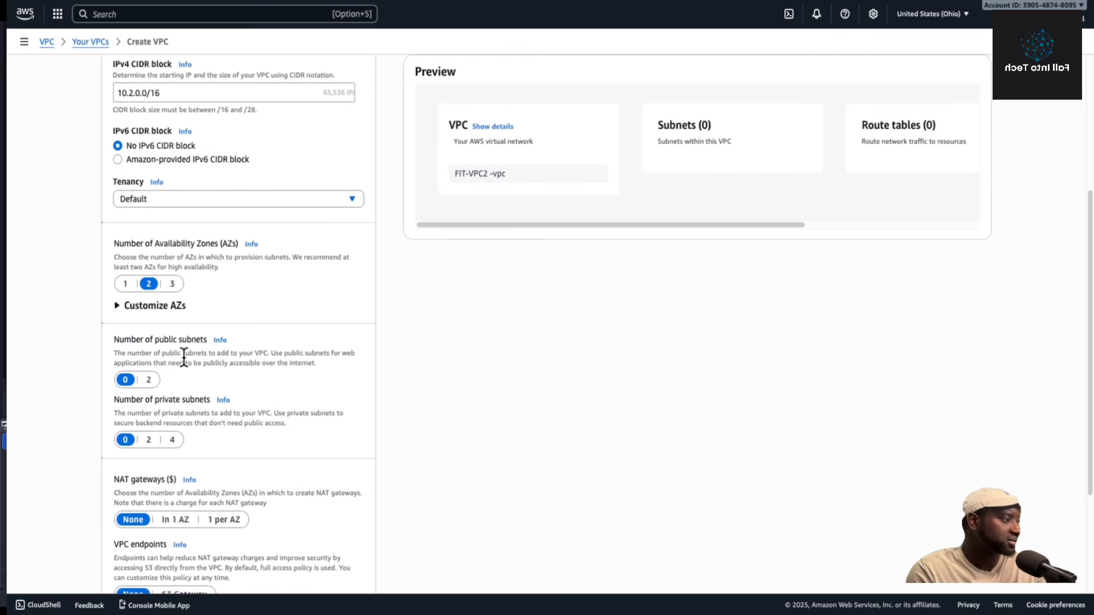
scroll(204, 372, "down", 3)
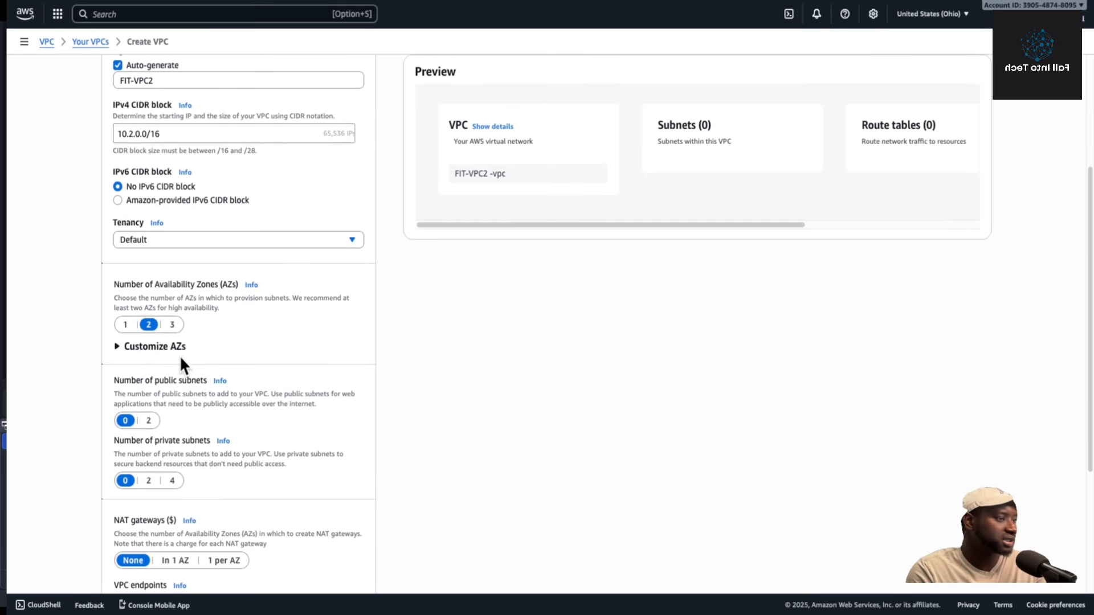
left_click(125, 324)
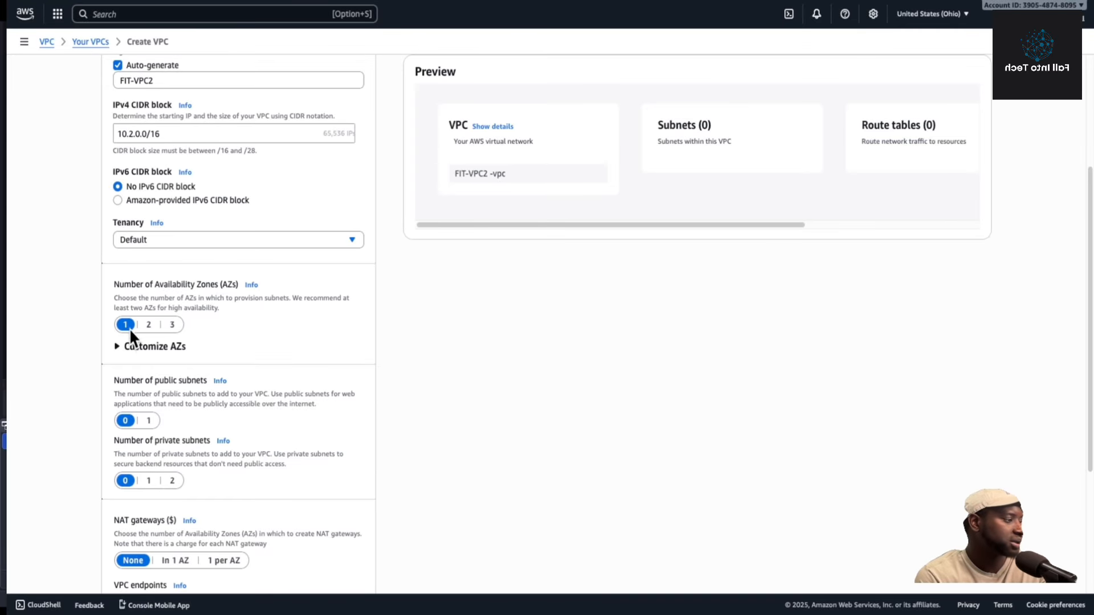
Set the number of public subnets for FIT-VPC2 to 1, create the VPC and view it.
scroll(137, 354, "down", 1)
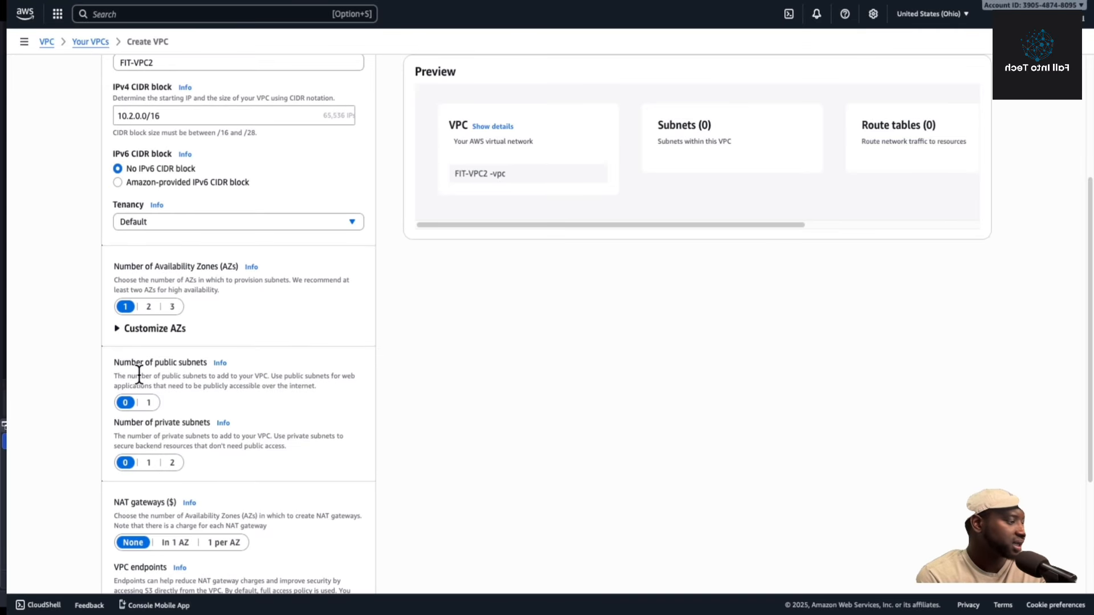
left_click(148, 402)
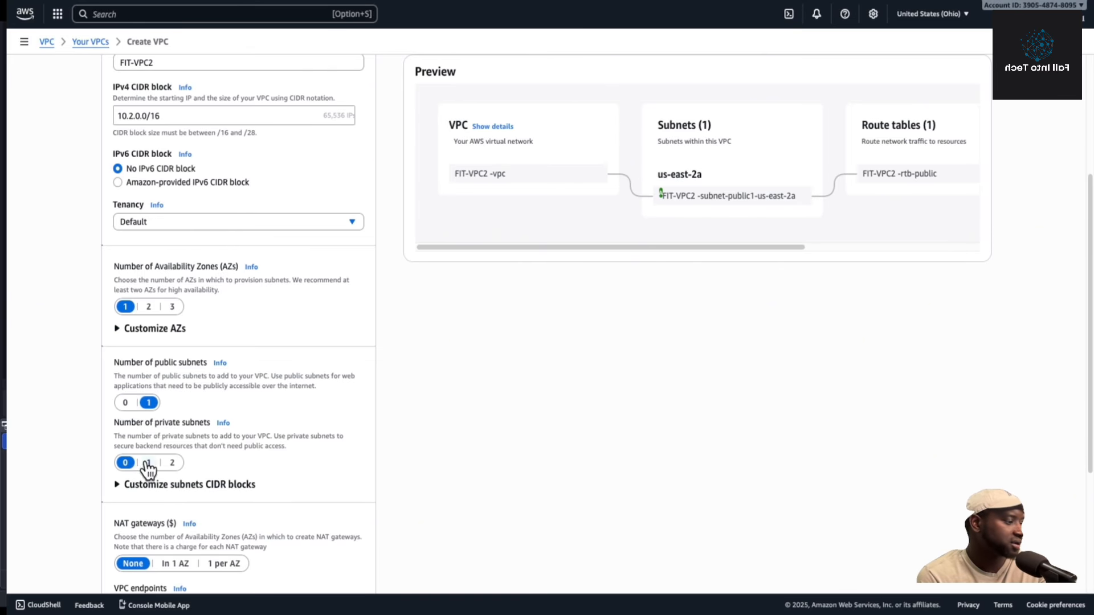
scroll(282, 445, "down", 4)
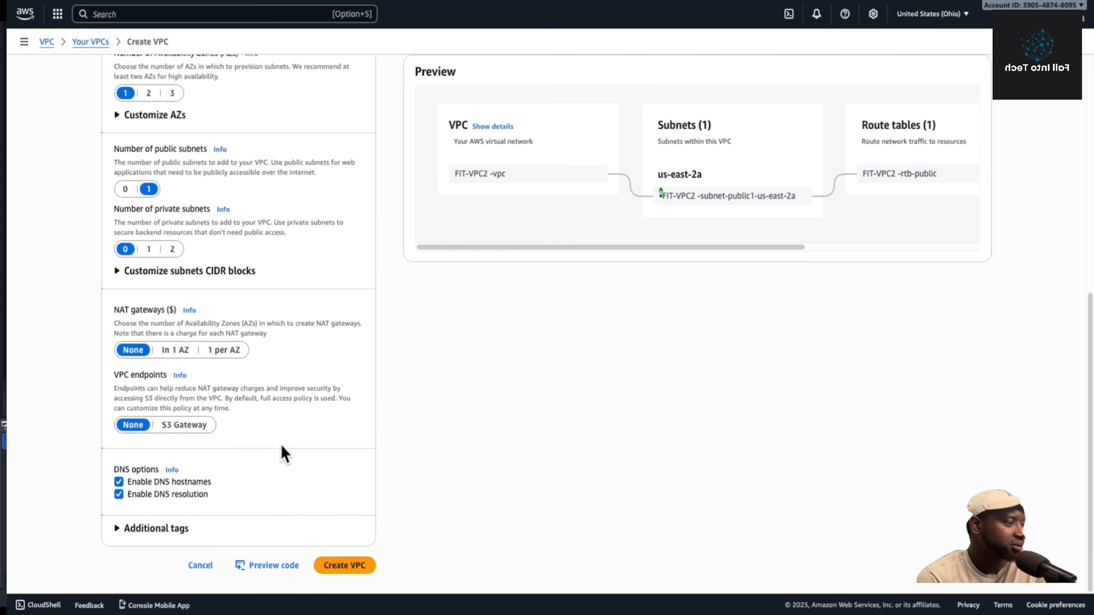
scroll(271, 500, "up", 2)
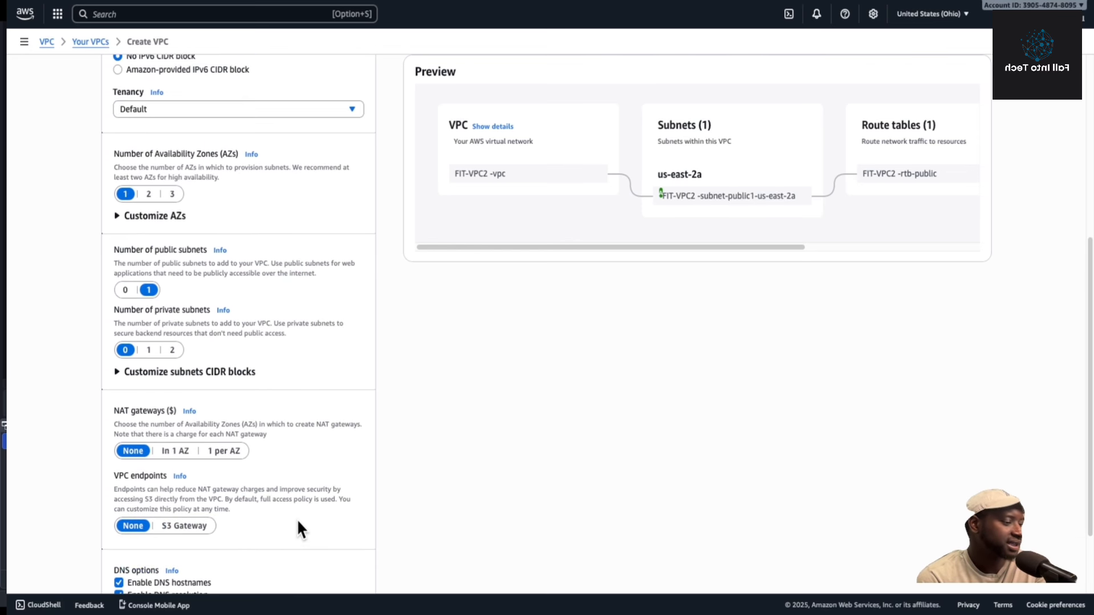
scroll(297, 520, "down", 2)
left_click(343, 565)
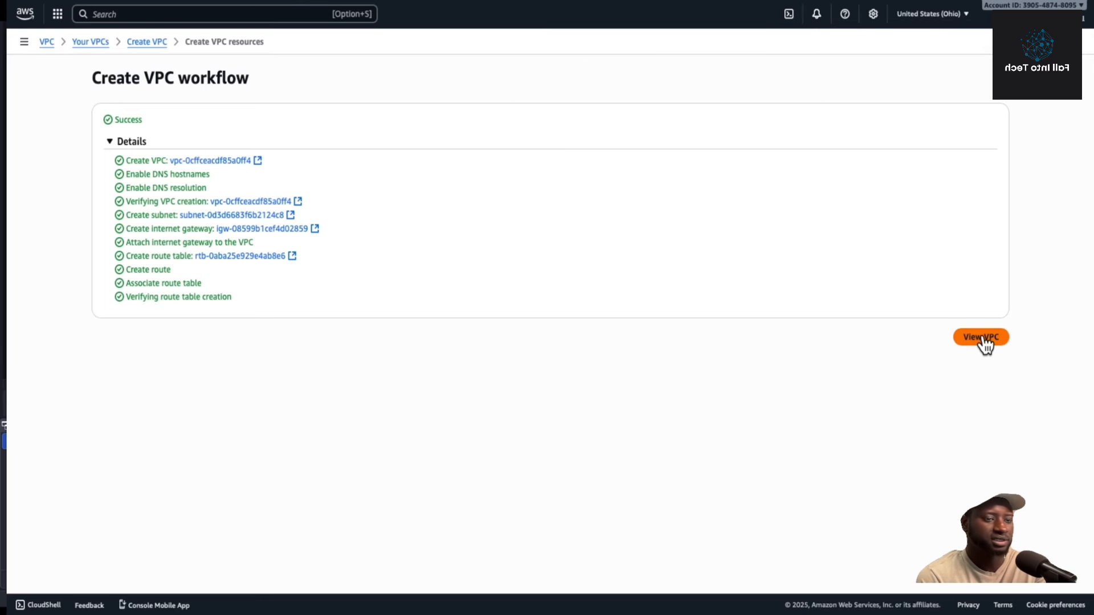
left_click(982, 339)
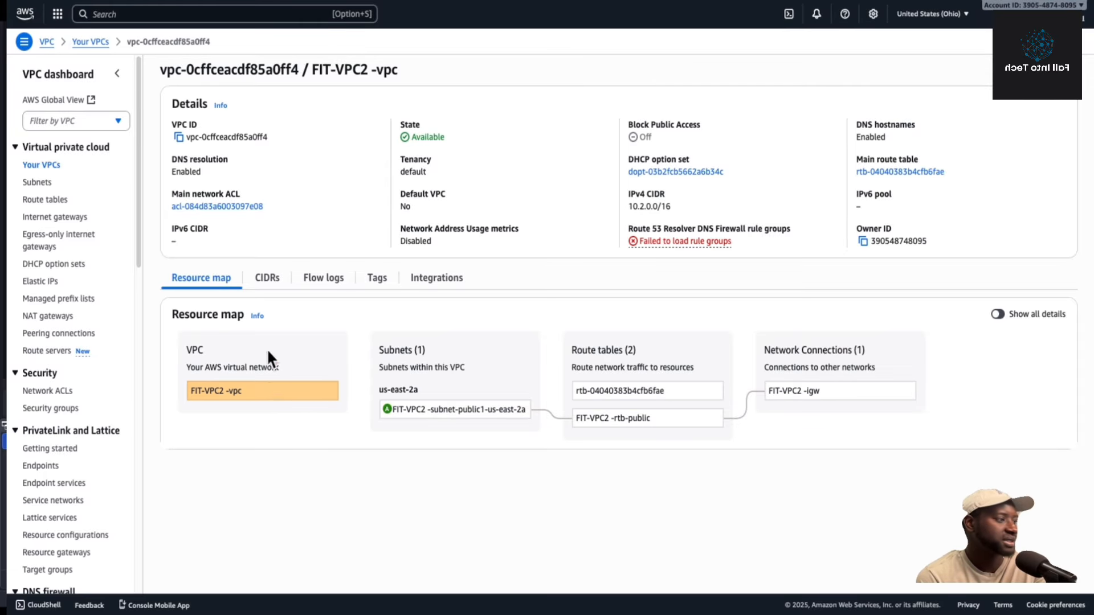
Rename the newly created 10.2.0.0/16 VPC in the VPC list as FIT-VPC2, removing the -vpc suffix.
left_click(39, 167)
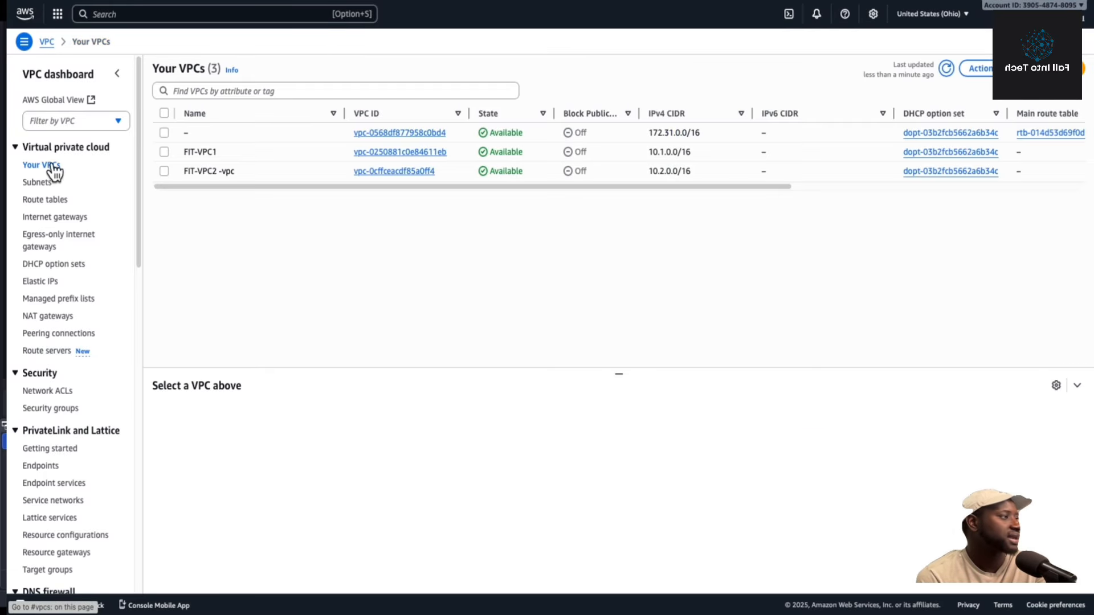
left_click(241, 170)
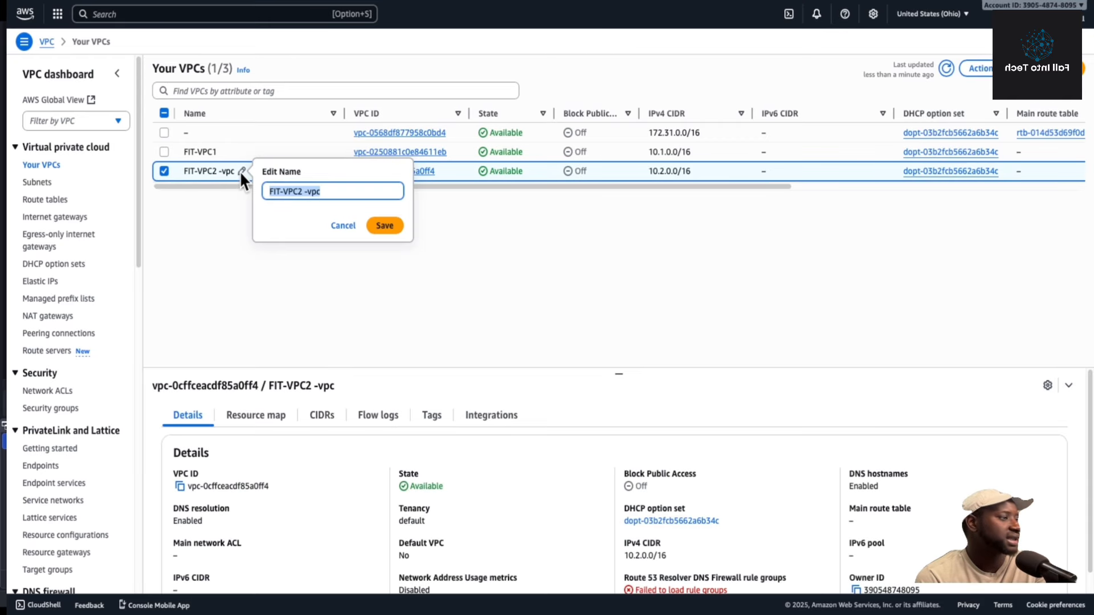
left_click(331, 192)
key("BackSpace")
key("BackSpace")
key("BackSpace")
key("BackSpace")
key("BackSpace")
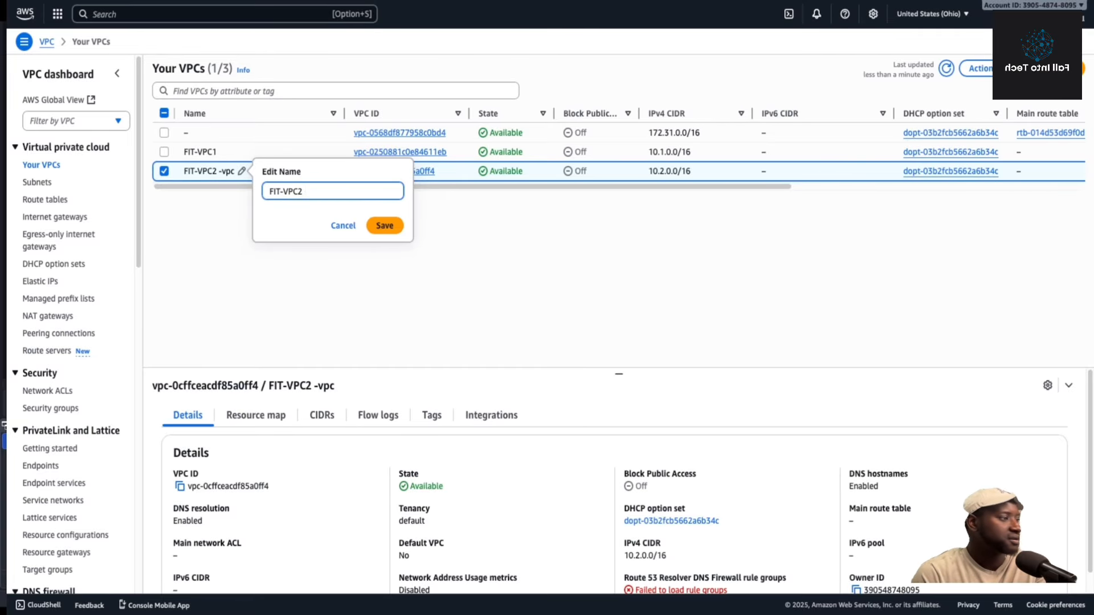
left_click(385, 226)
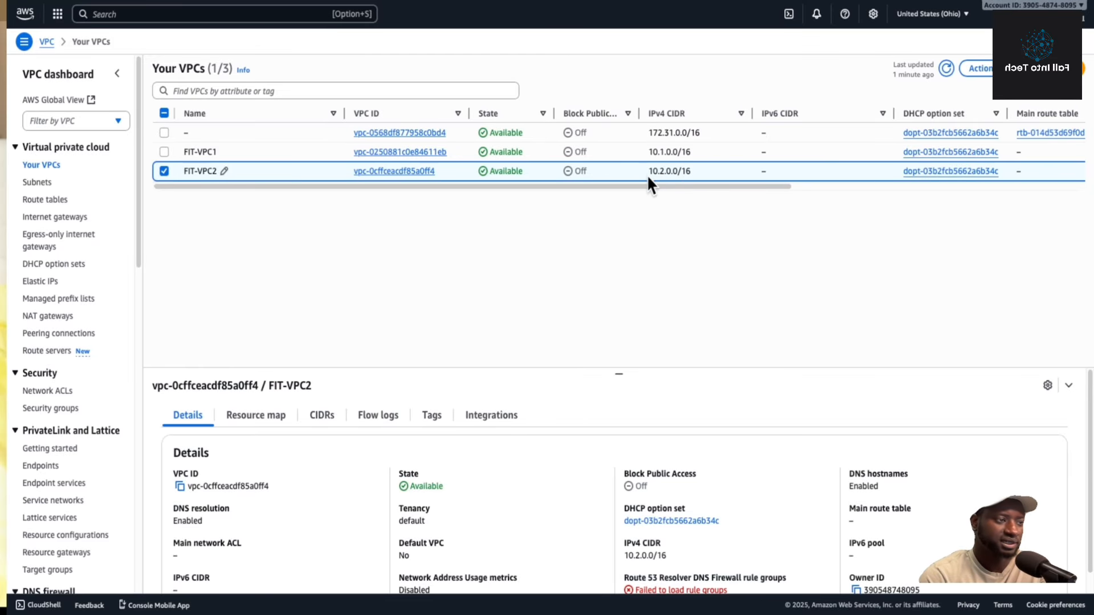
left_click(683, 178)
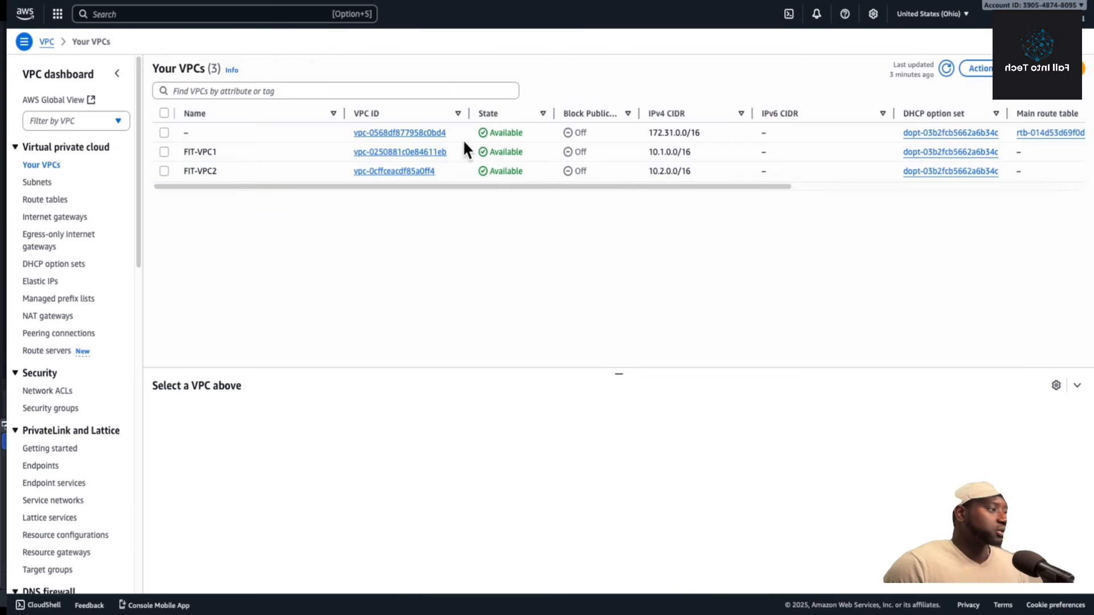
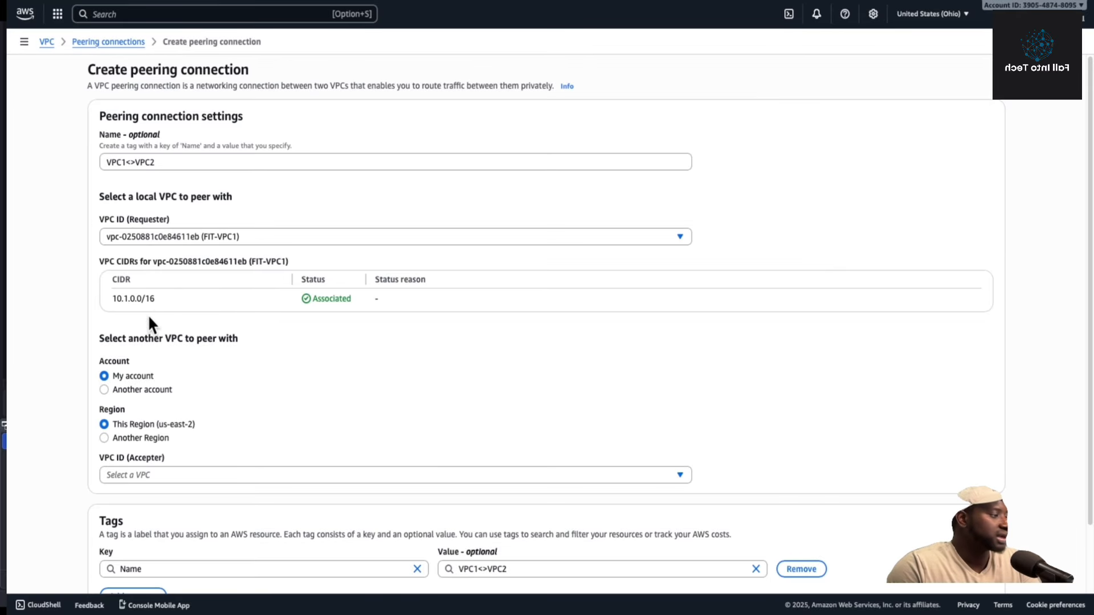
Select FIT-VPC2 as the accepter VPC for the VPC1<>VPC2 peering connection.
scroll(310, 347, "down", 1)
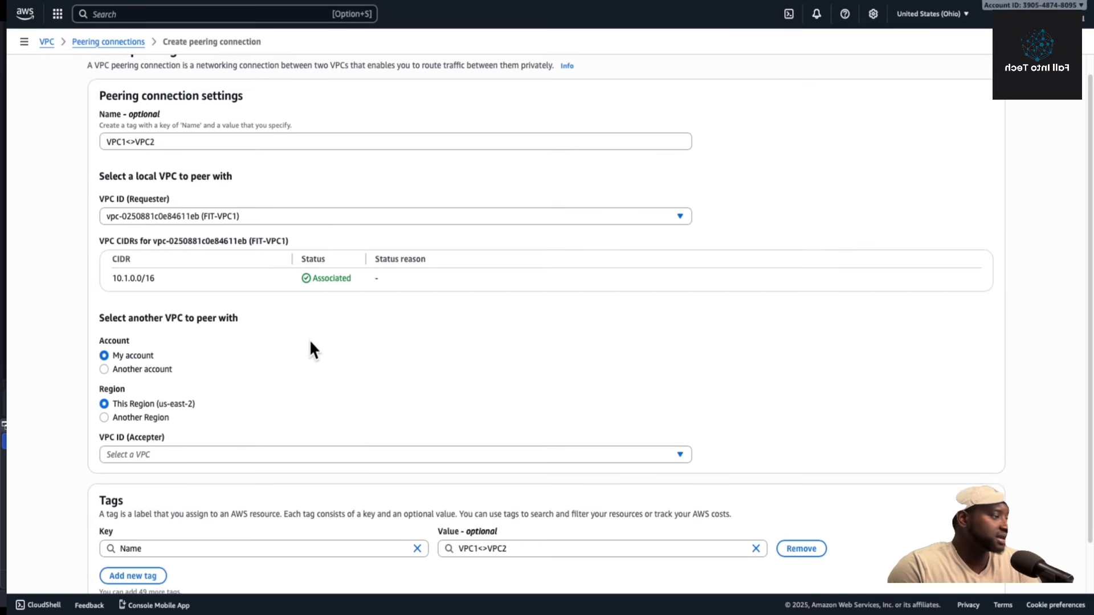
scroll(270, 299, "down", 2)
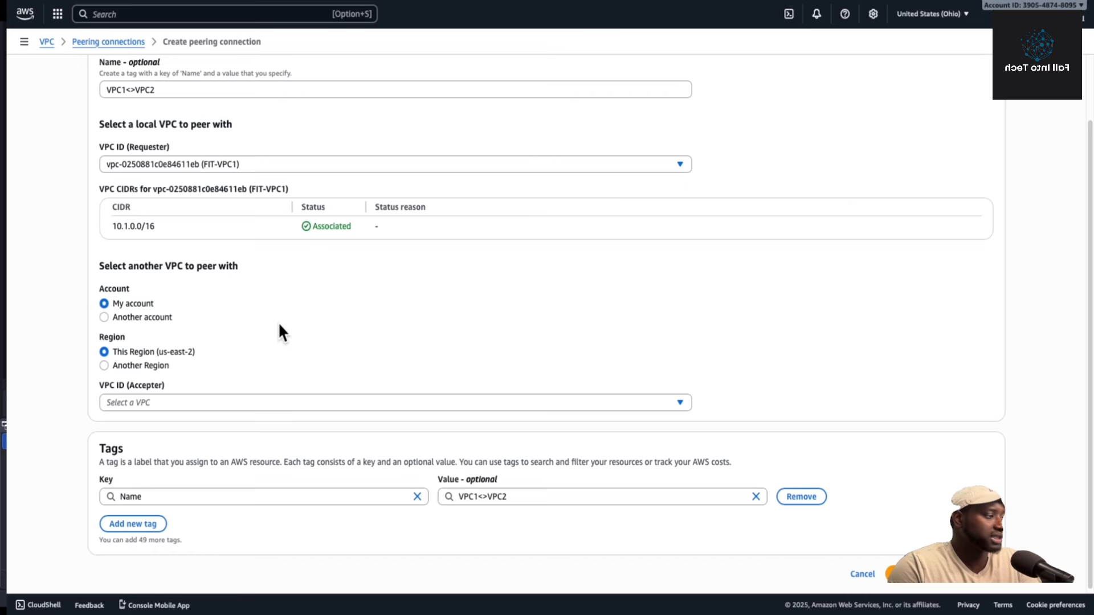
scroll(185, 345, "down", 1)
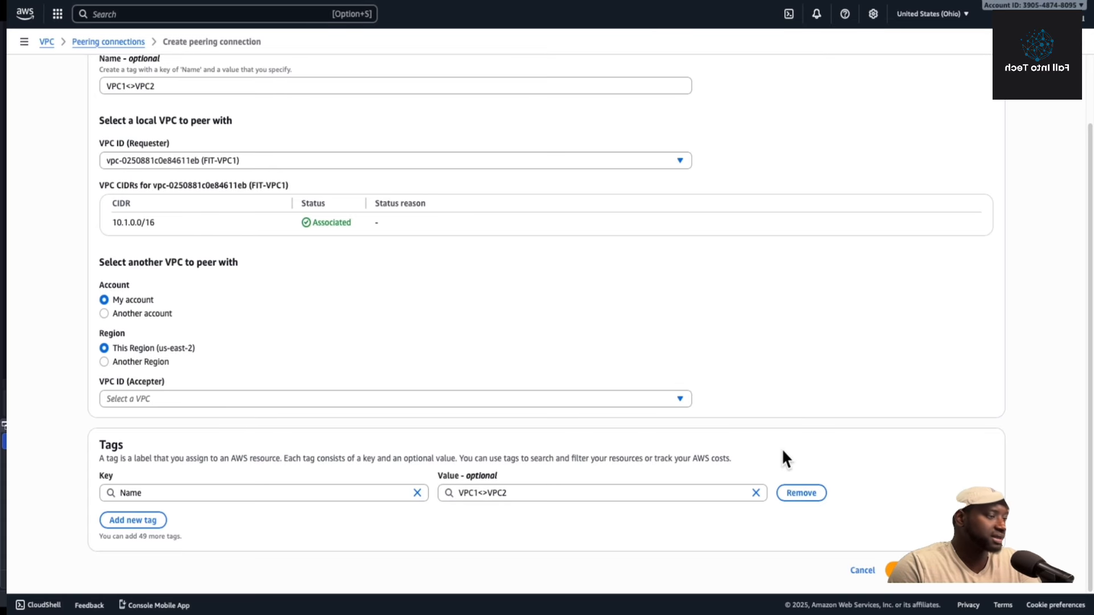
left_click(680, 398)
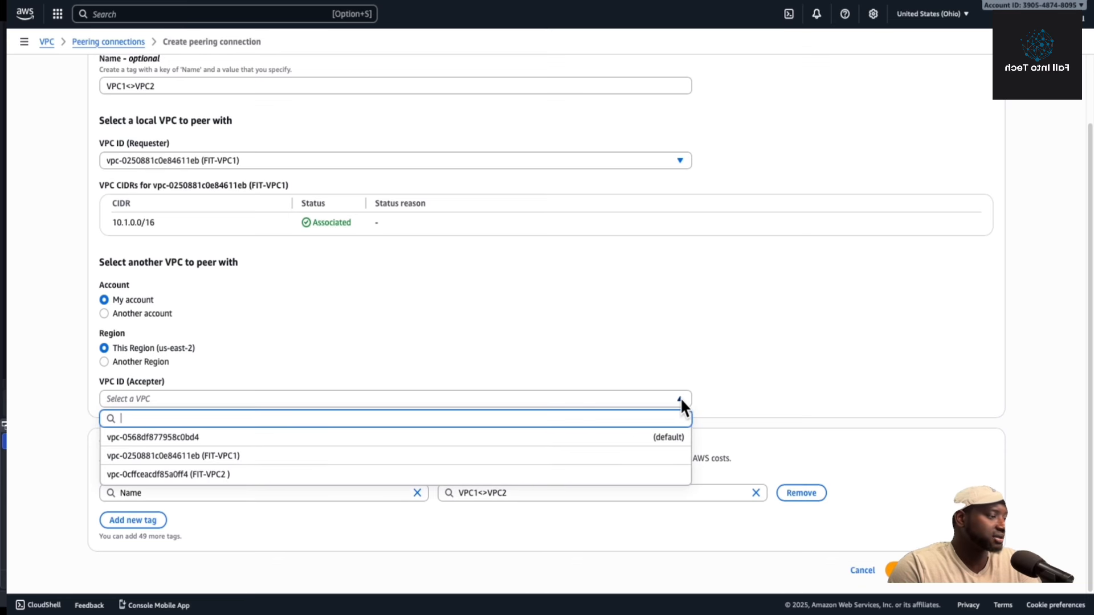
left_click(281, 475)
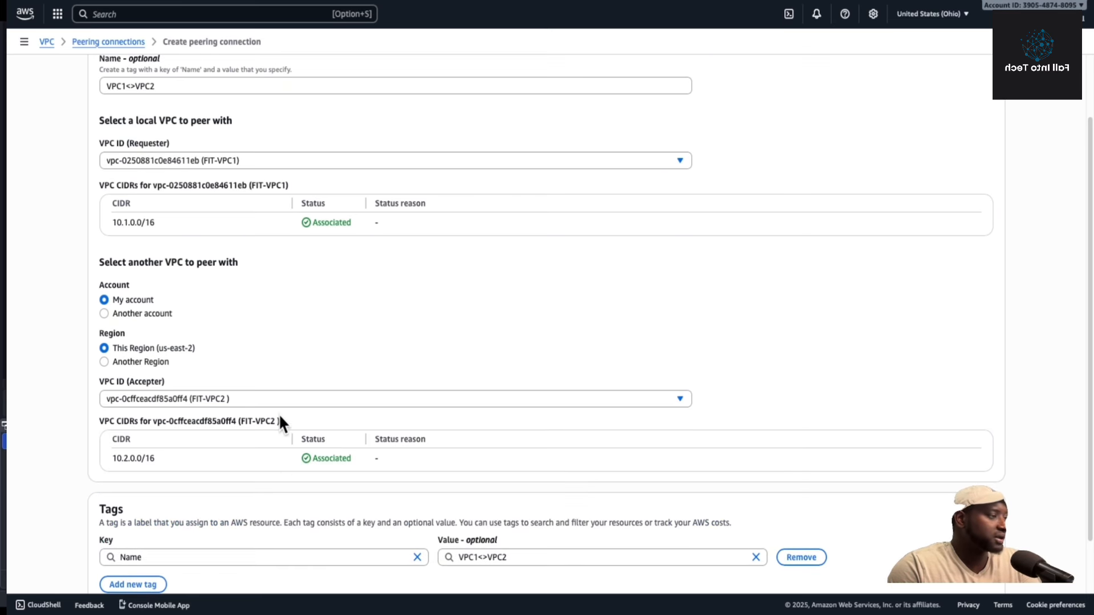
Review the requester and accepter settings and create the VPC1<>VPC2 peering connection.
scroll(285, 297, "up", 1)
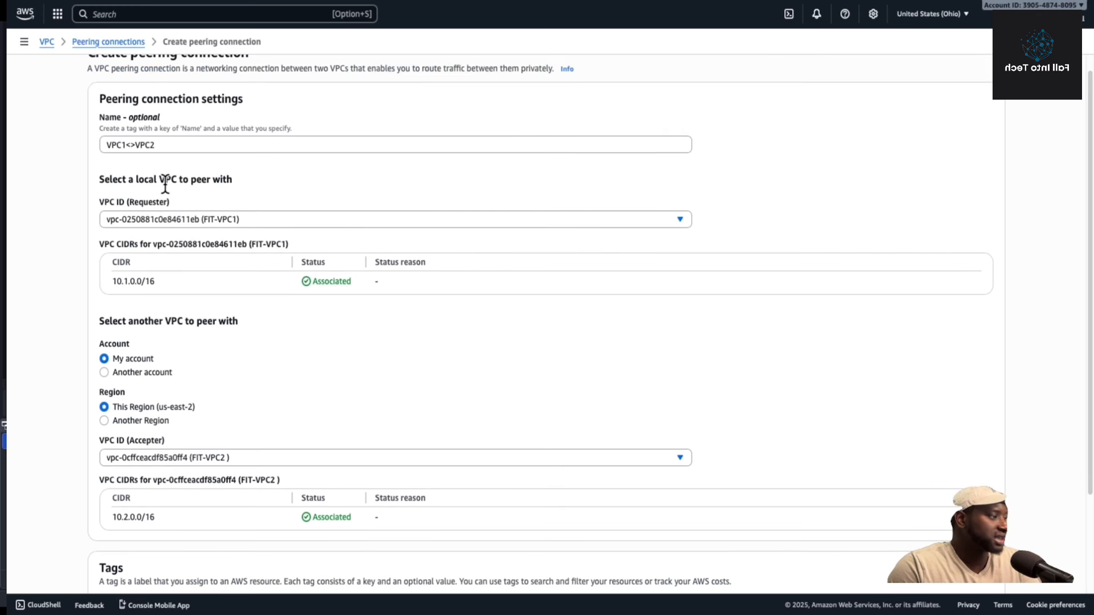
scroll(250, 239, "down", 1)
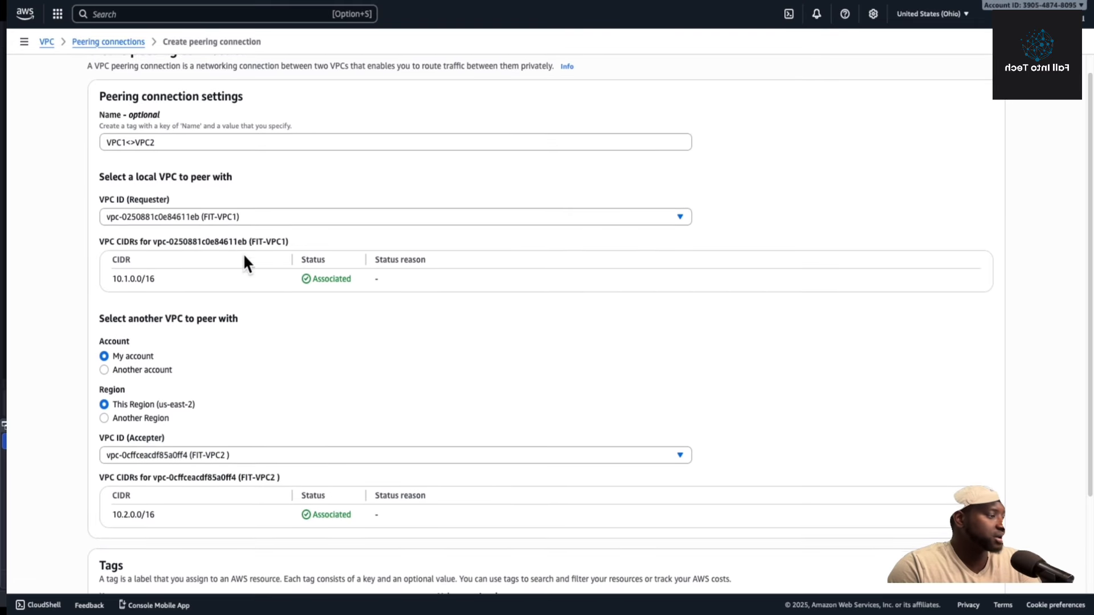
scroll(190, 405, "down", 2)
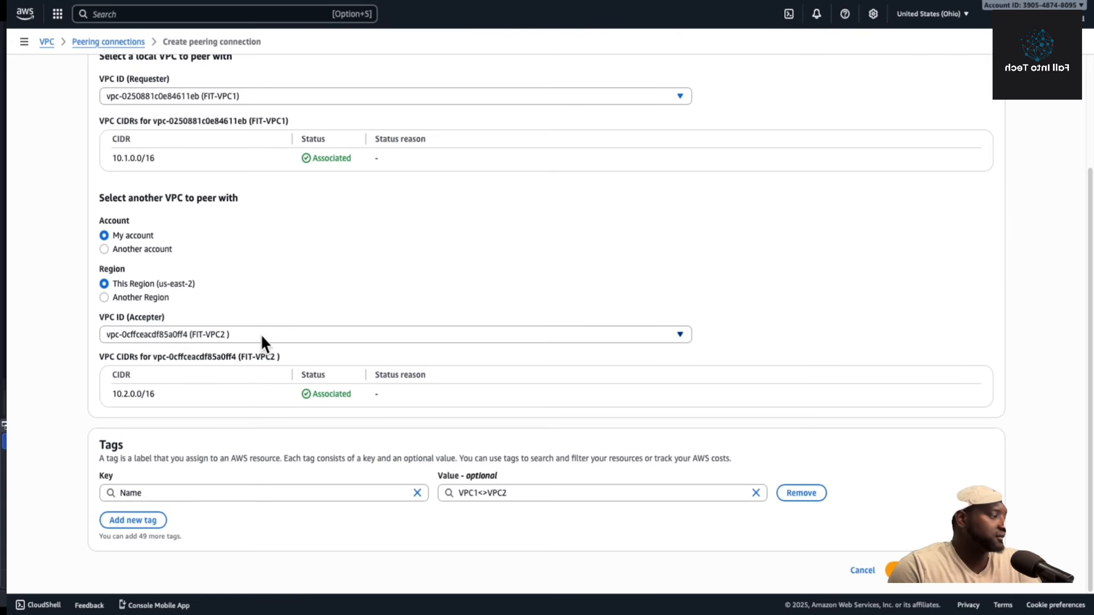
scroll(245, 366, "up", 3)
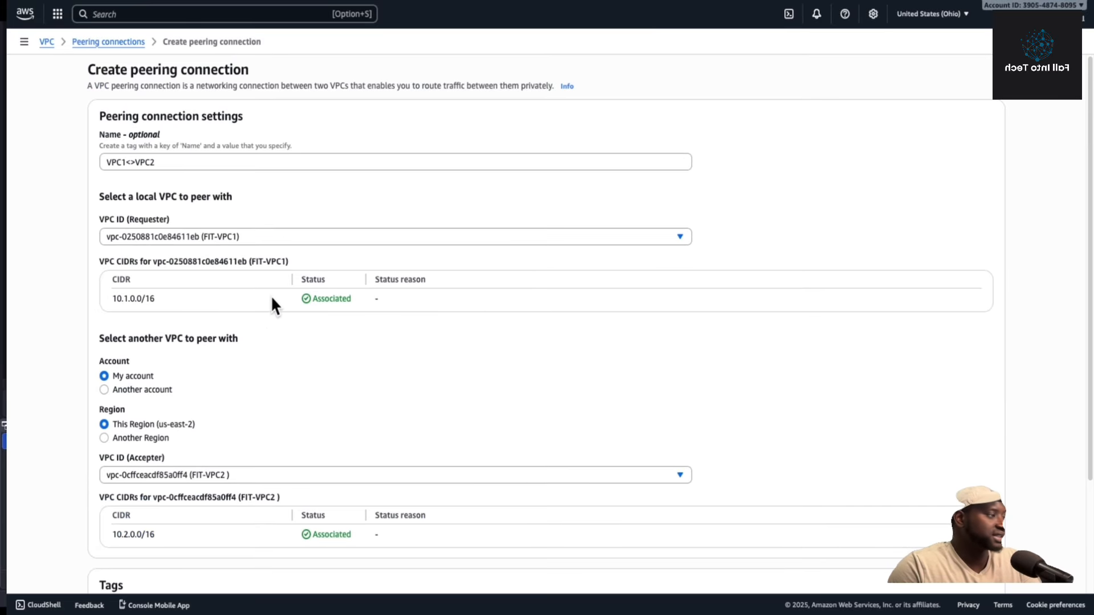
scroll(271, 308, "down", 2)
scroll(272, 319, "down", 1)
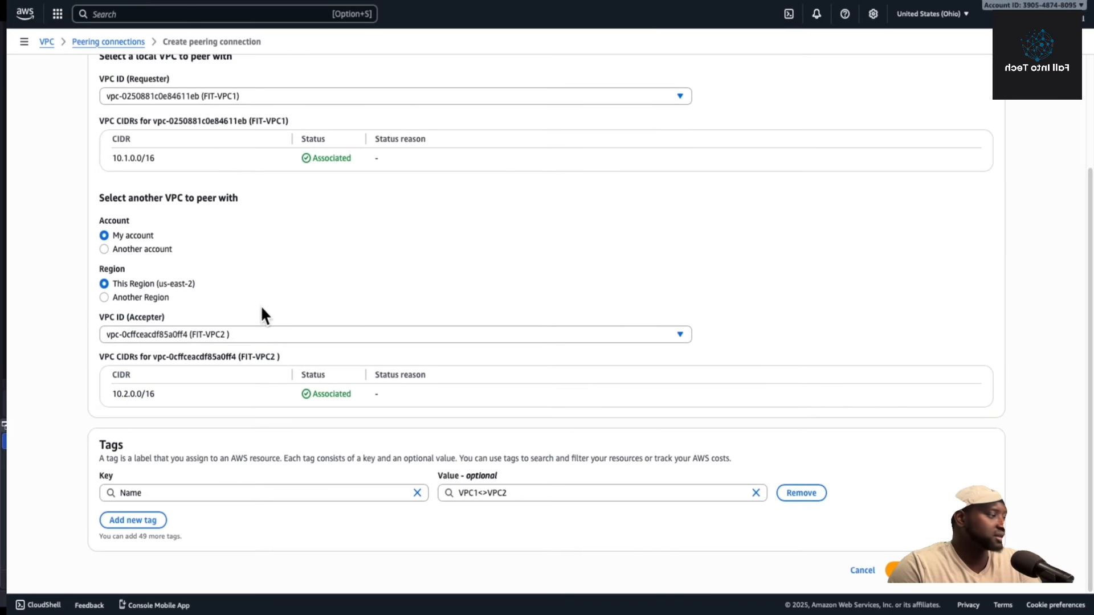
left_click(939, 581)
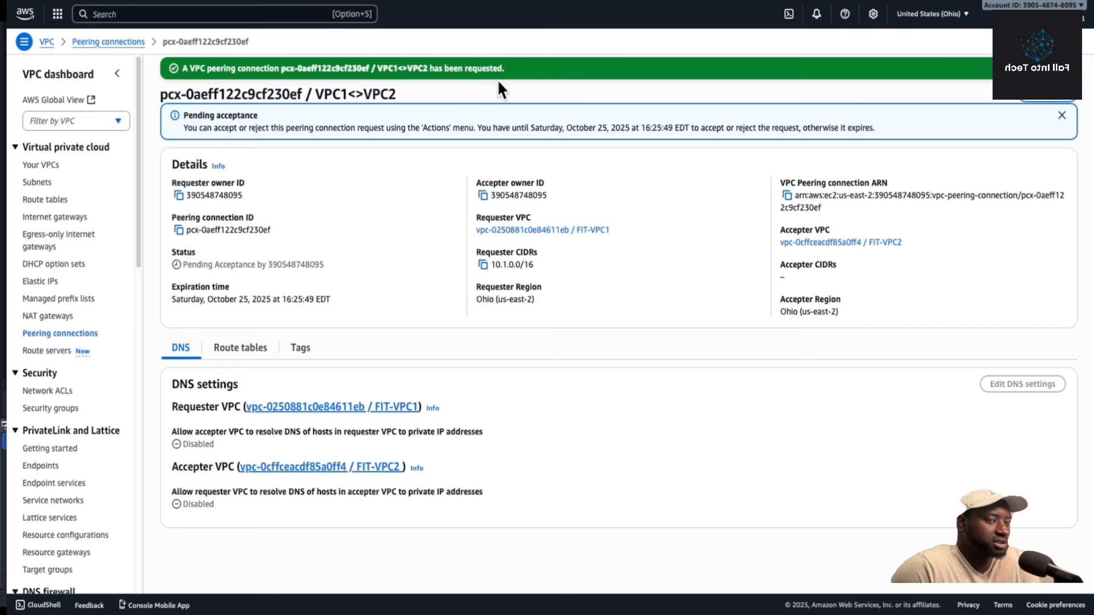
Accept the pending VPC1<>VPC2 peering connection request.
left_click(1065, 102)
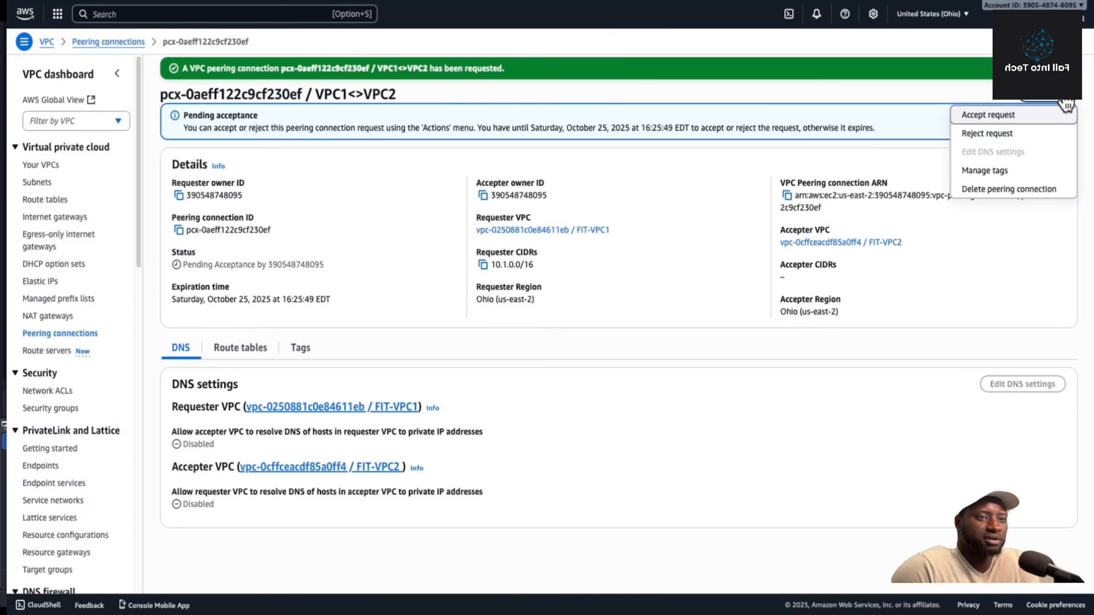
left_click(1010, 119)
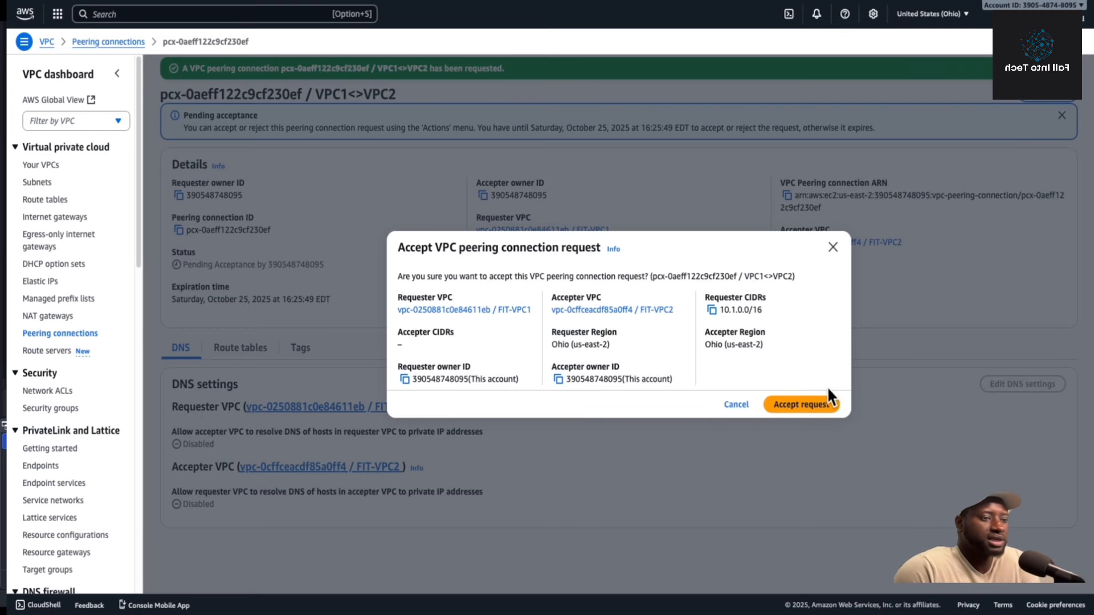
left_click(805, 405)
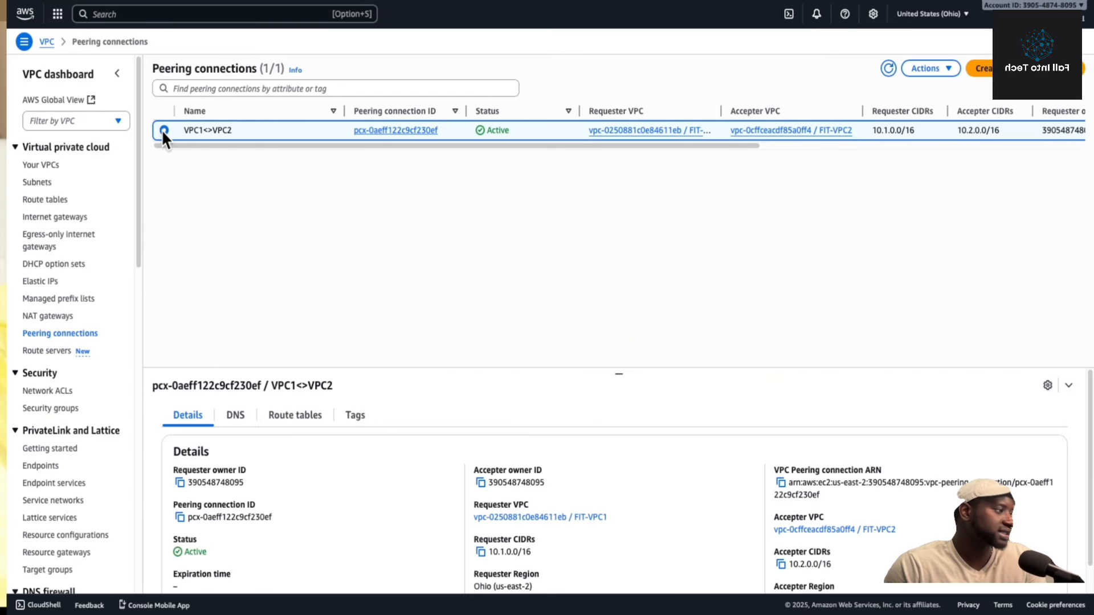
Open the routes of the FIT-VPC1-rtb-public route table for editing.
left_click(50, 200)
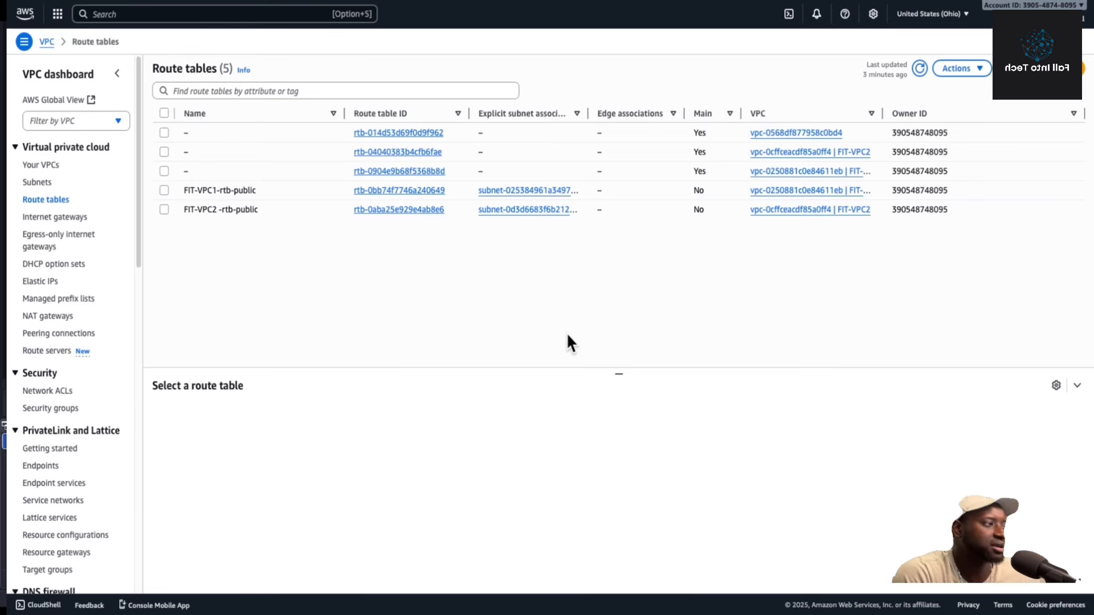
left_click(164, 191)
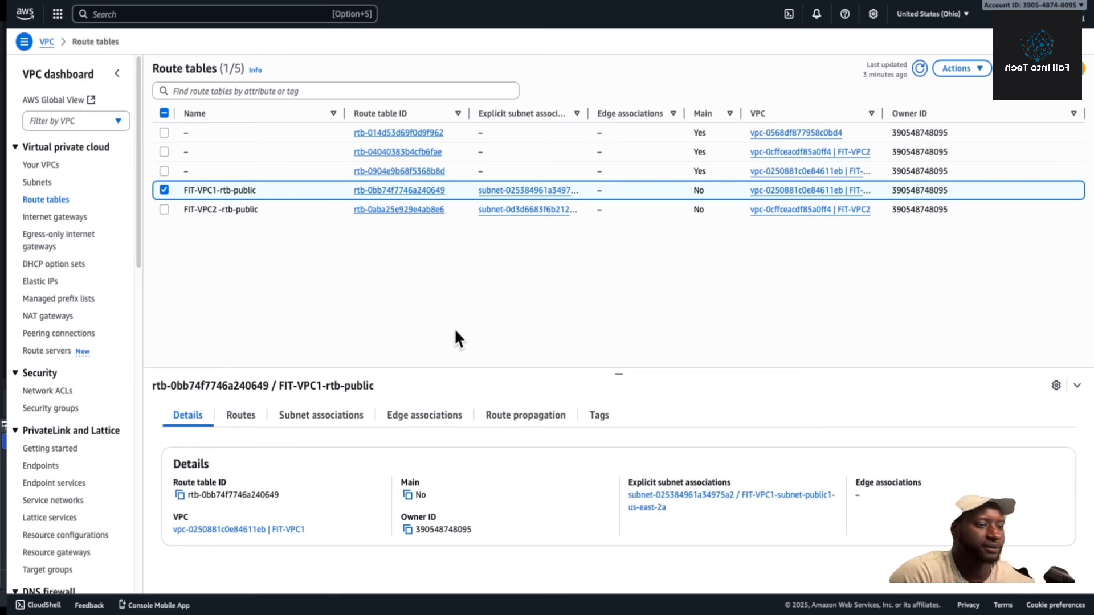
left_click(242, 417)
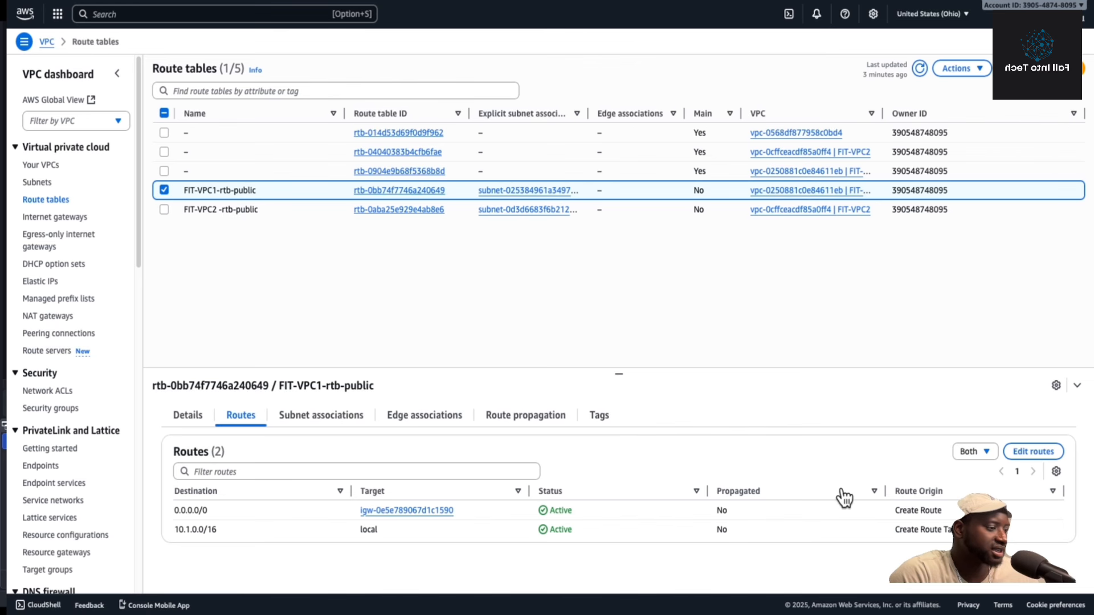
left_click(1029, 453)
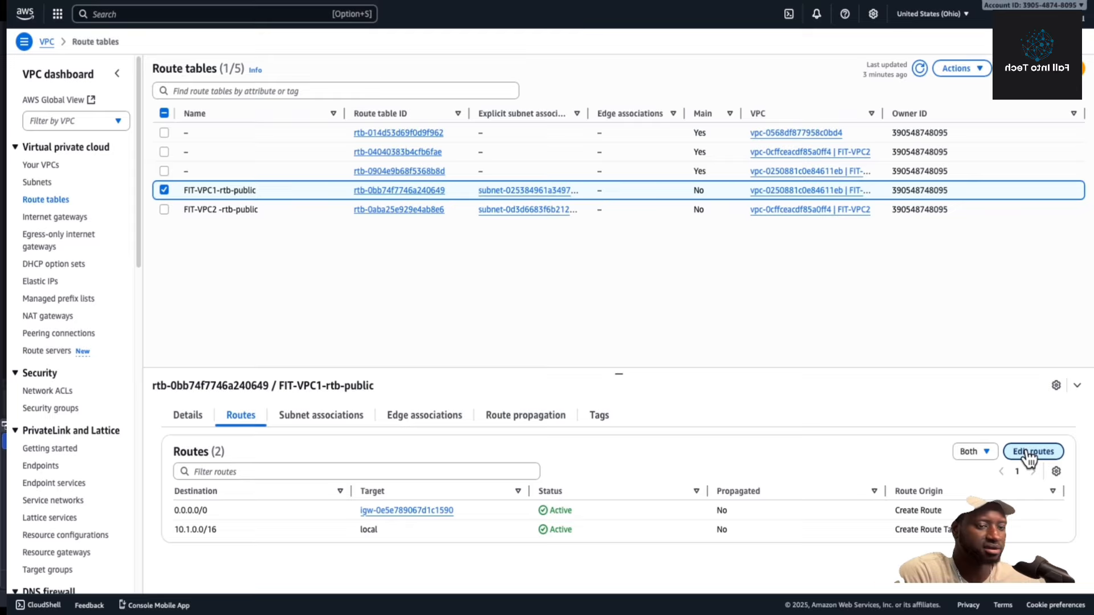
left_click(1030, 452)
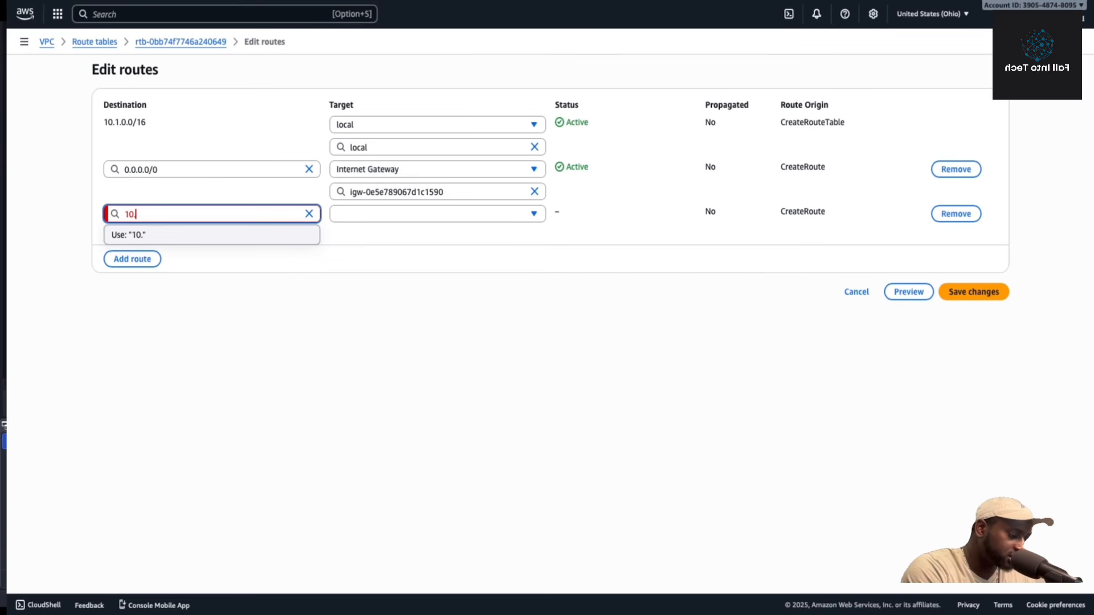
Add a 10.2.0.0/16 route targeting the VPC1<>VPC2 peering connection to FIT-VPC1-rtb-public and save the changes.
type("2.0.0")
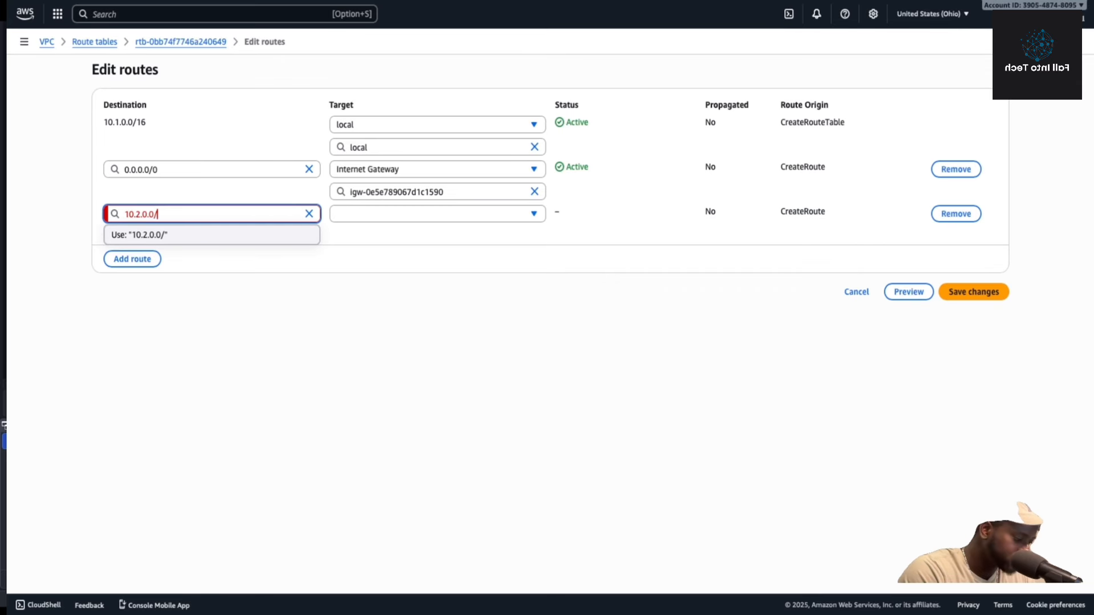
type("/16")
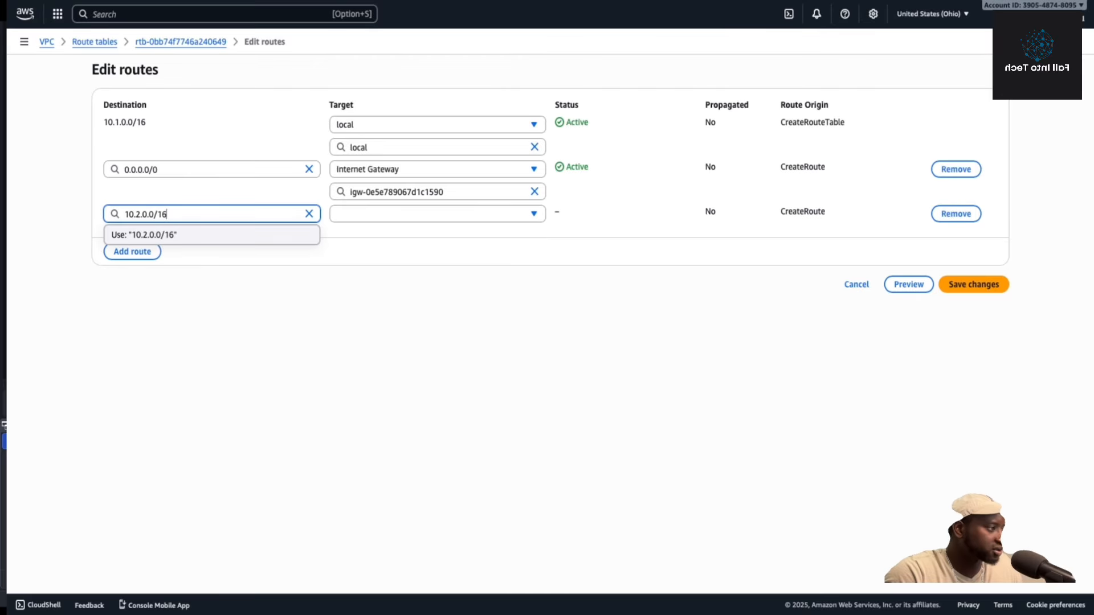
left_click(234, 271)
left_click(431, 213)
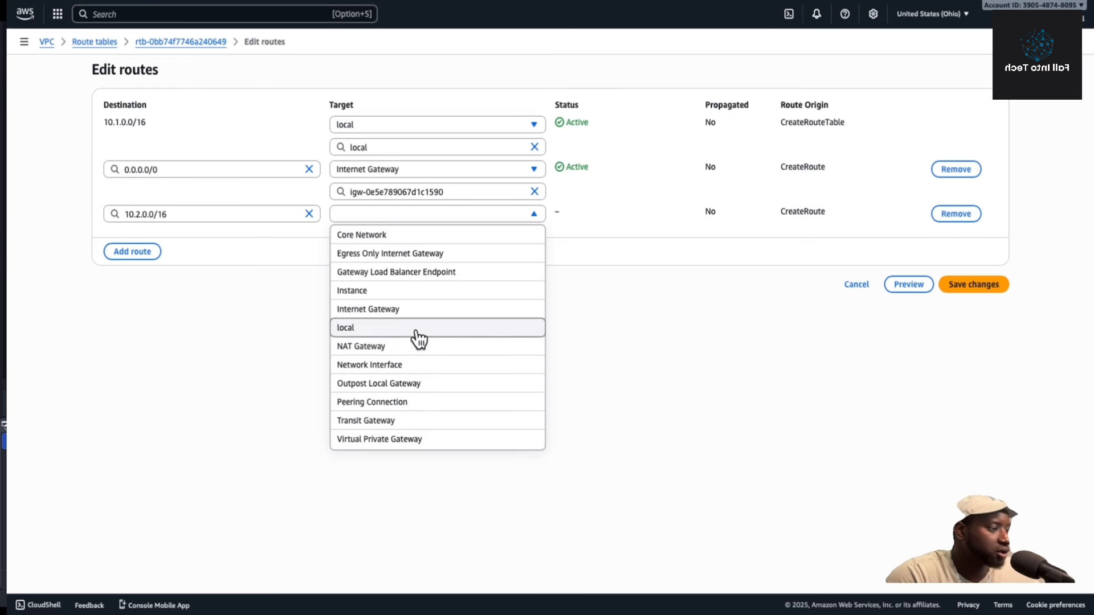
left_click(407, 402)
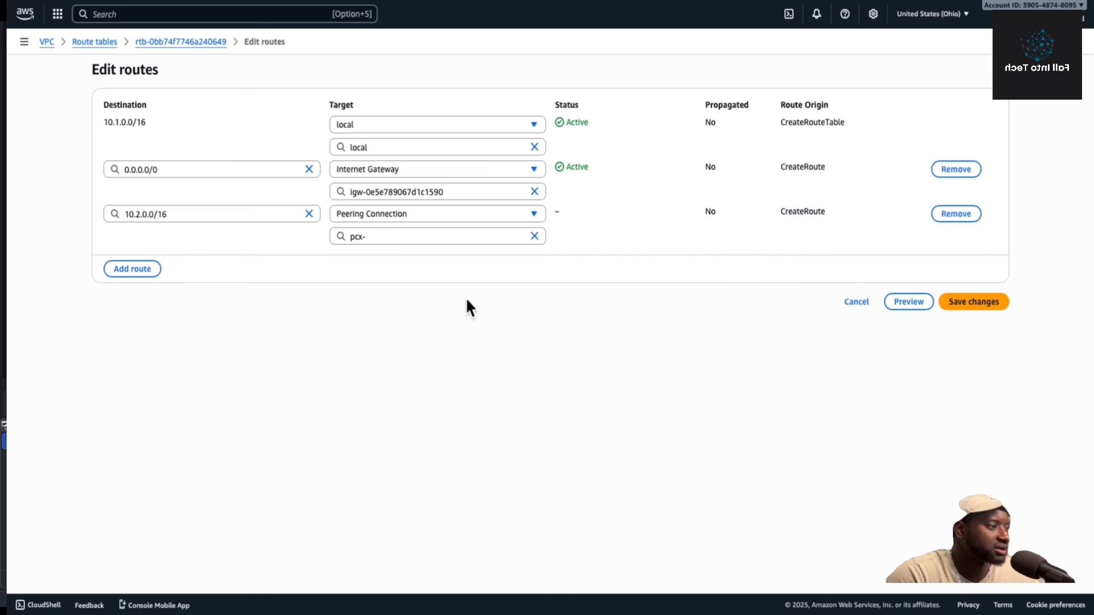
left_click(467, 235)
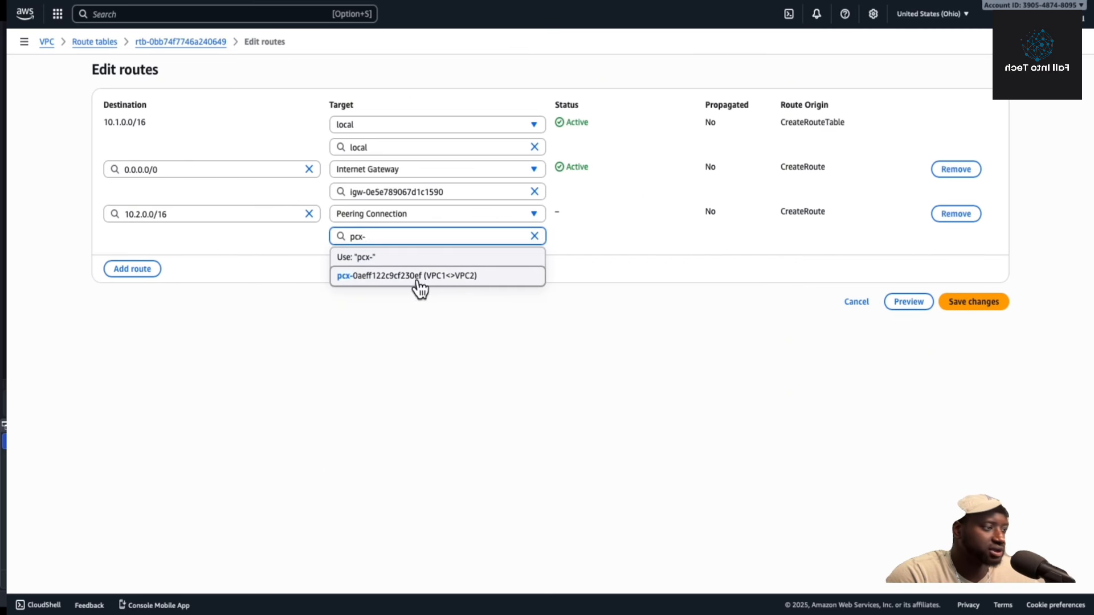
left_click(453, 279)
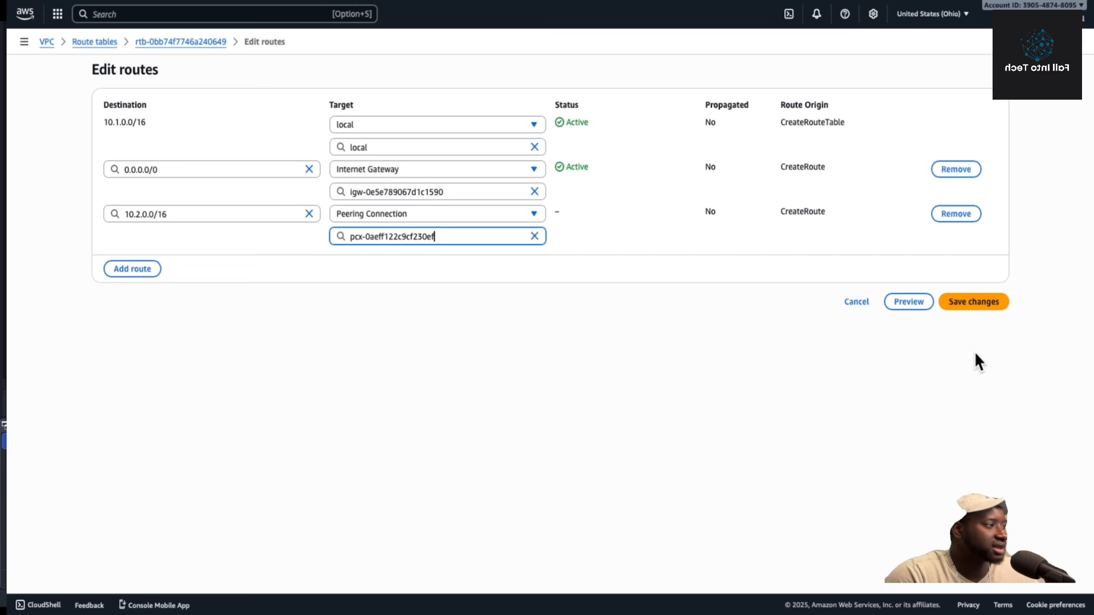
left_click(976, 303)
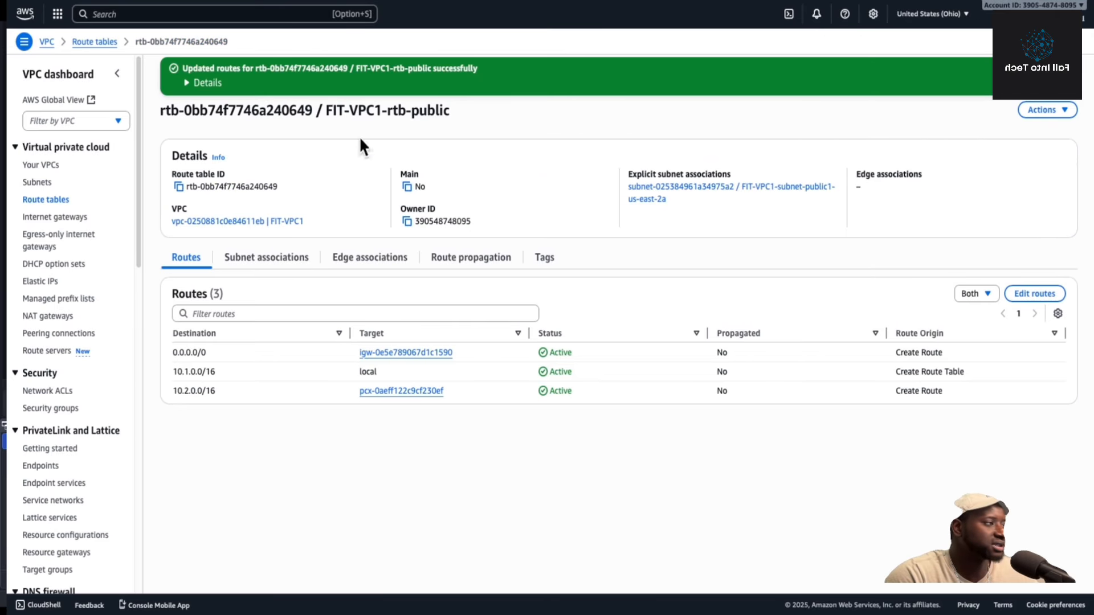
Open the routes of the FIT-VPC2 -rtb-public route table for editing.
left_click(52, 200)
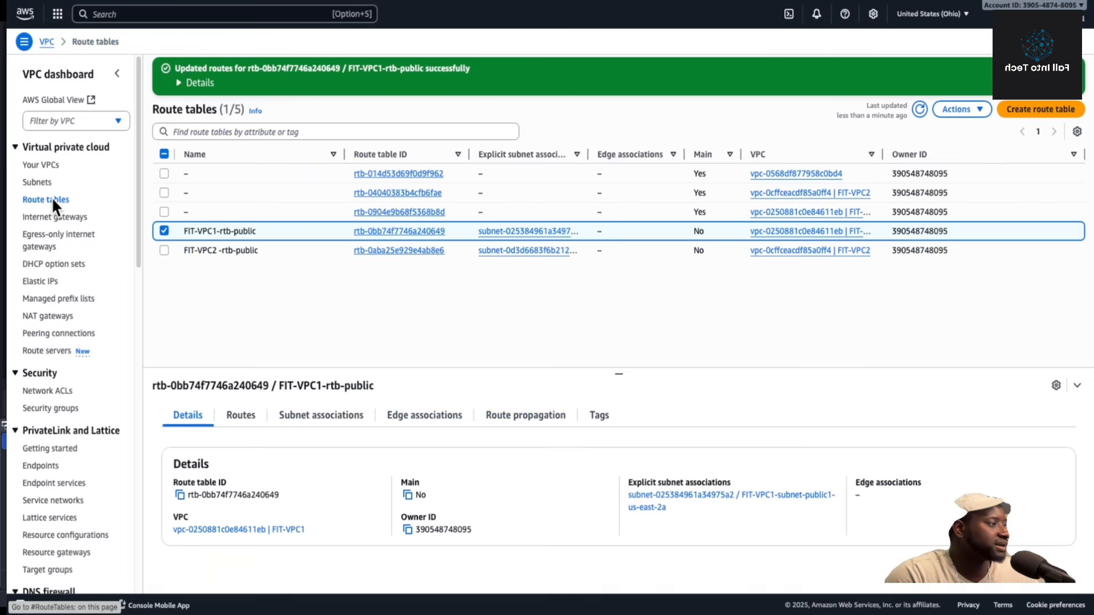
left_click(164, 249)
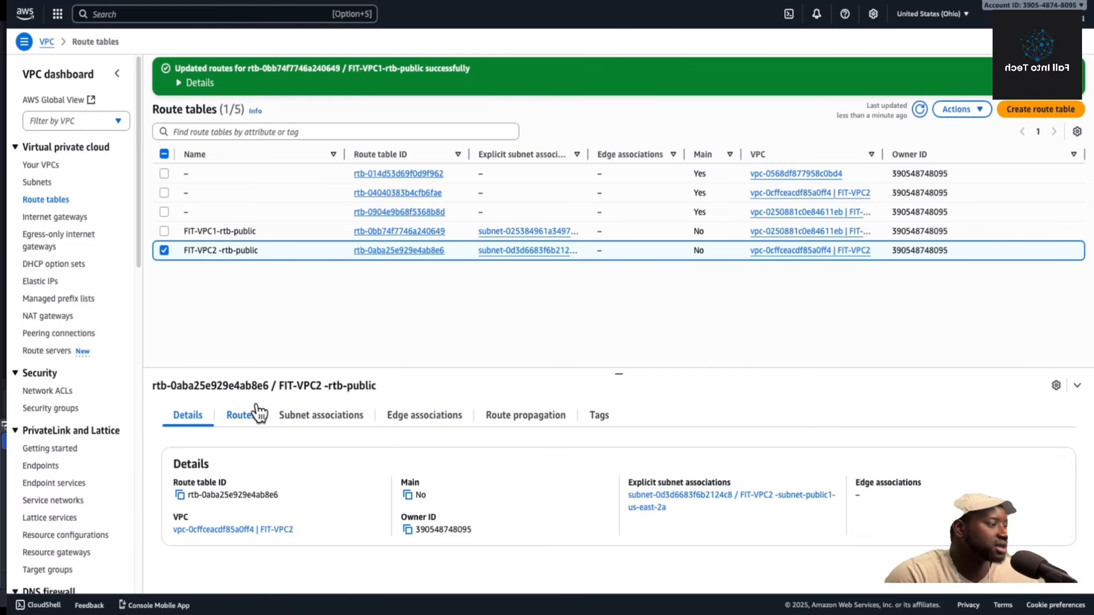
left_click(240, 417)
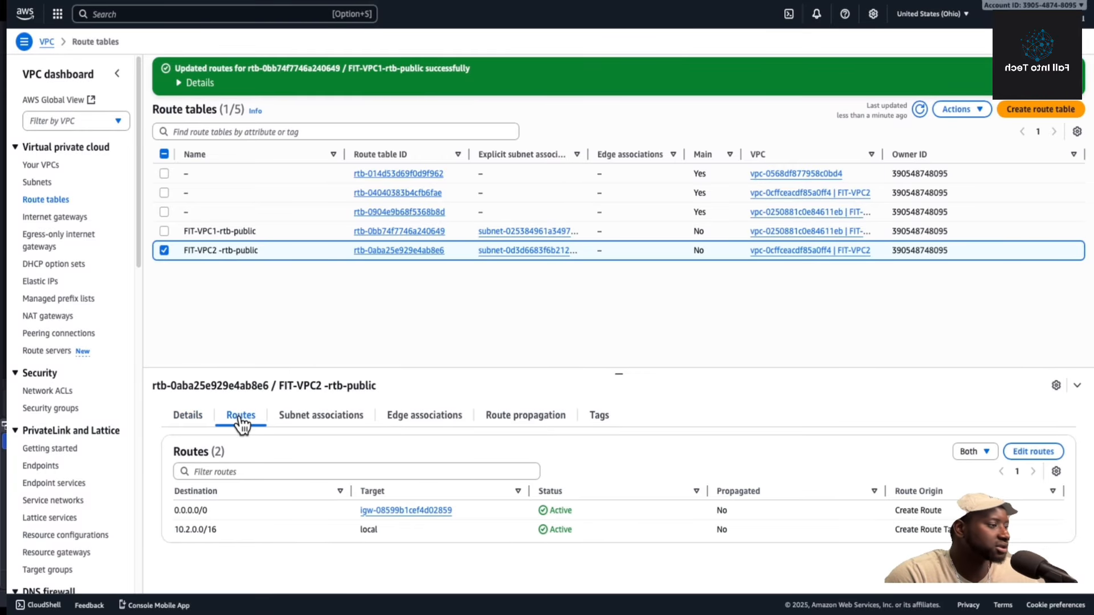
left_click(1034, 451)
Add a 10.1.0.0/16 route targeting the VPC1<>VPC2 peering connection to the FIT-VPC2 public route table and save the changes.
left_click(144, 227)
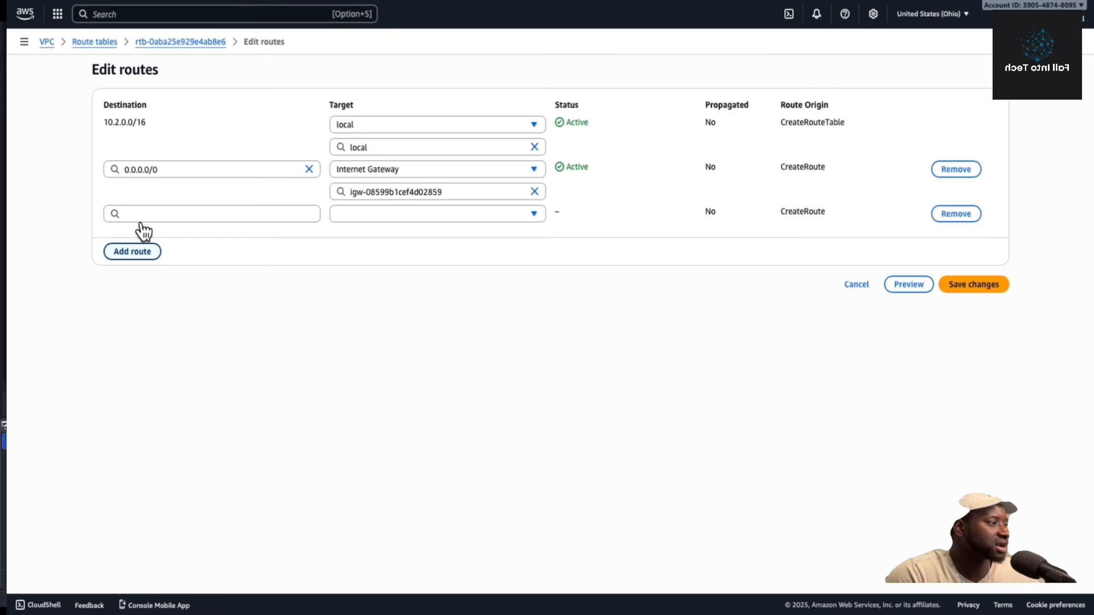
left_click(147, 212)
type("10.1")
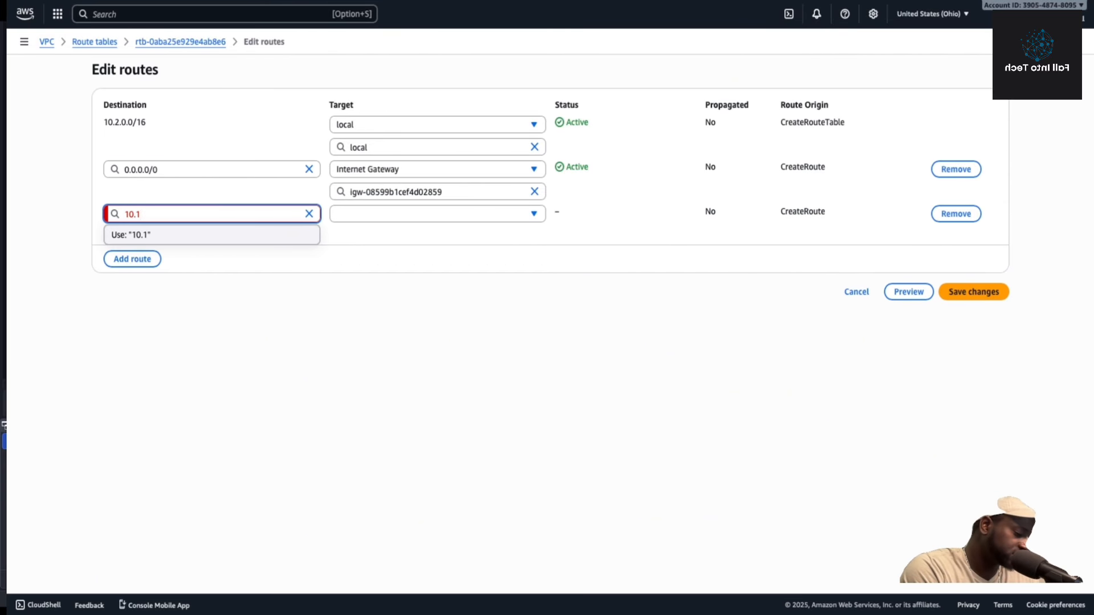
type(".0.0/16")
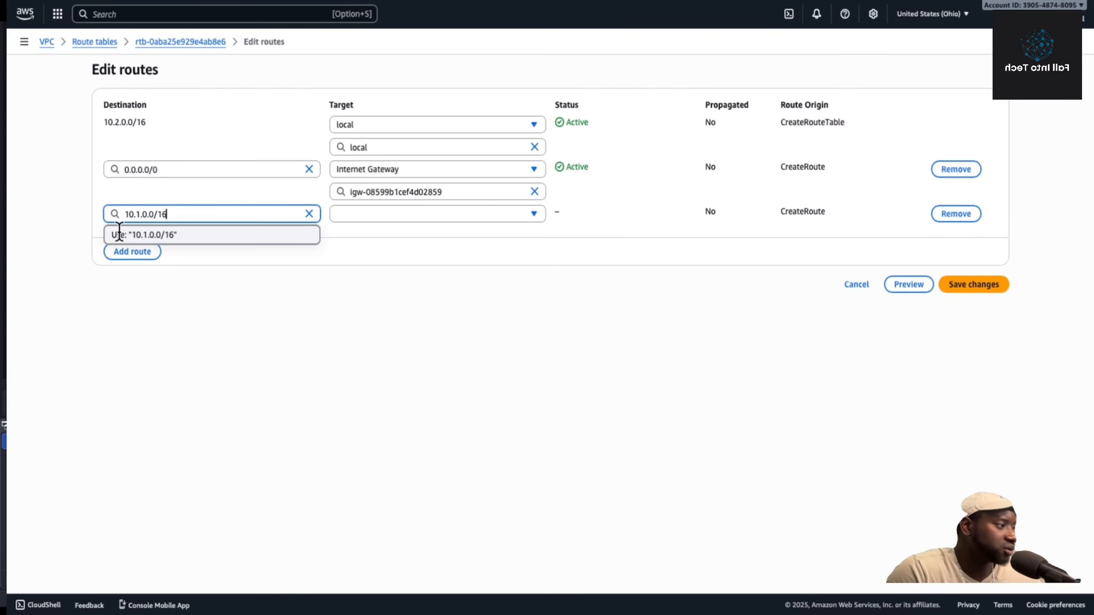
left_click(190, 242)
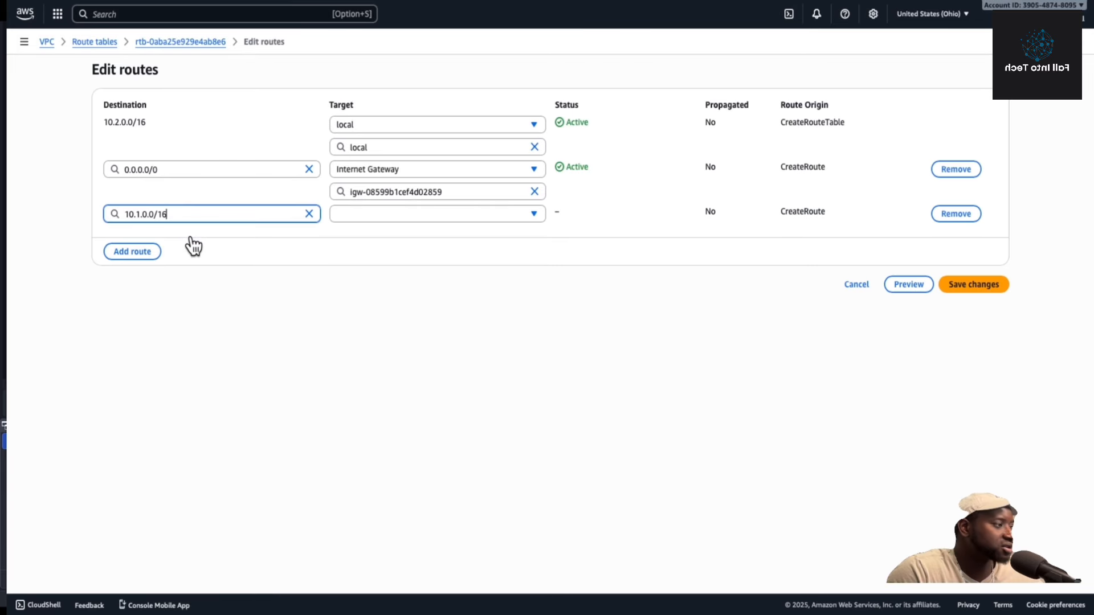
left_click(423, 214)
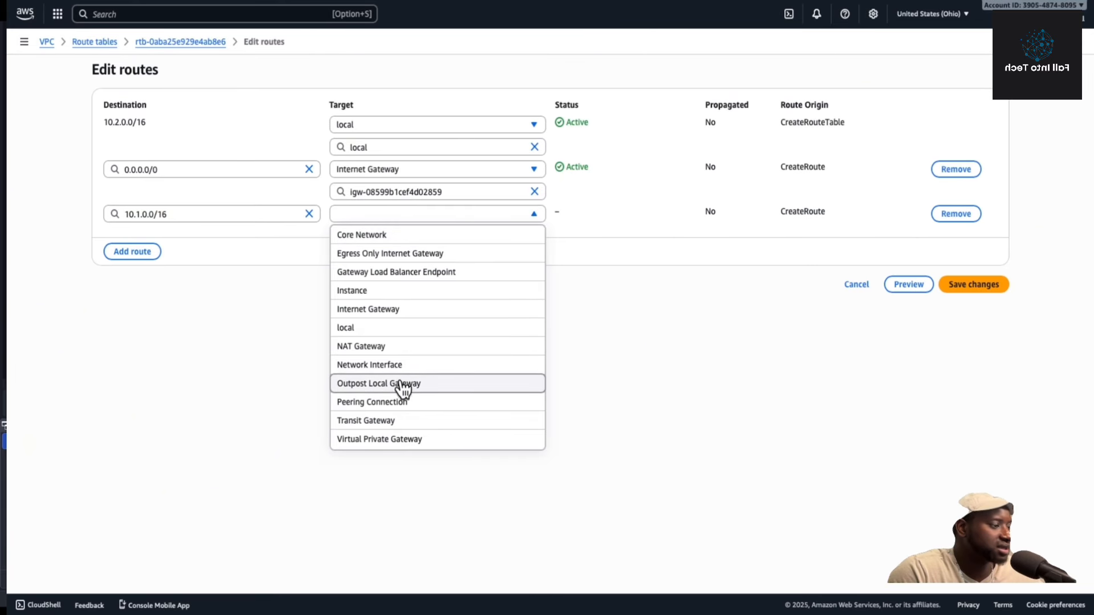
left_click(397, 403)
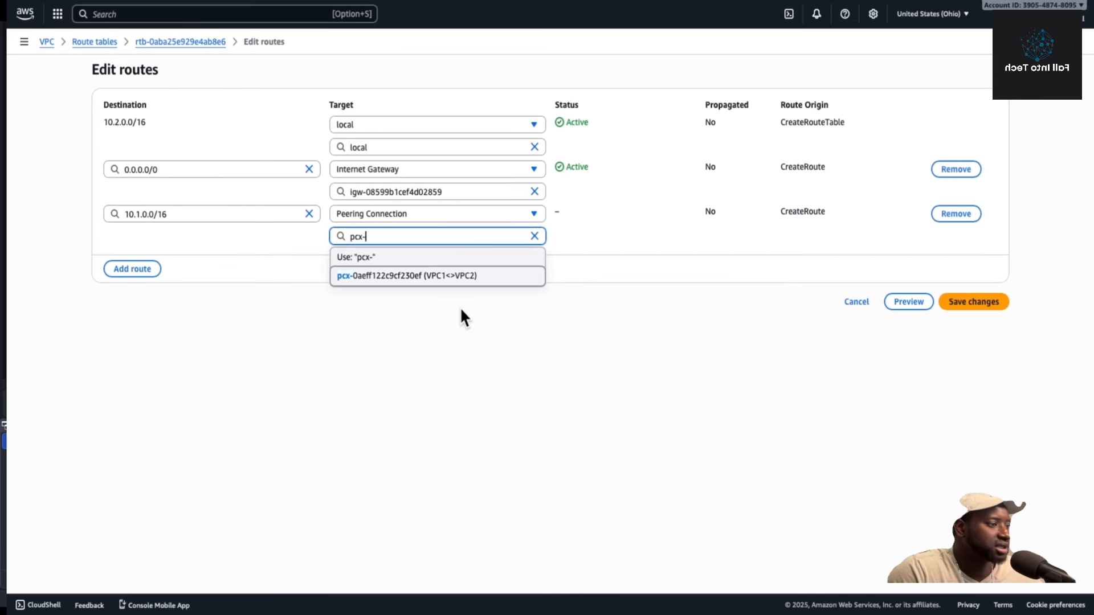
left_click(440, 279)
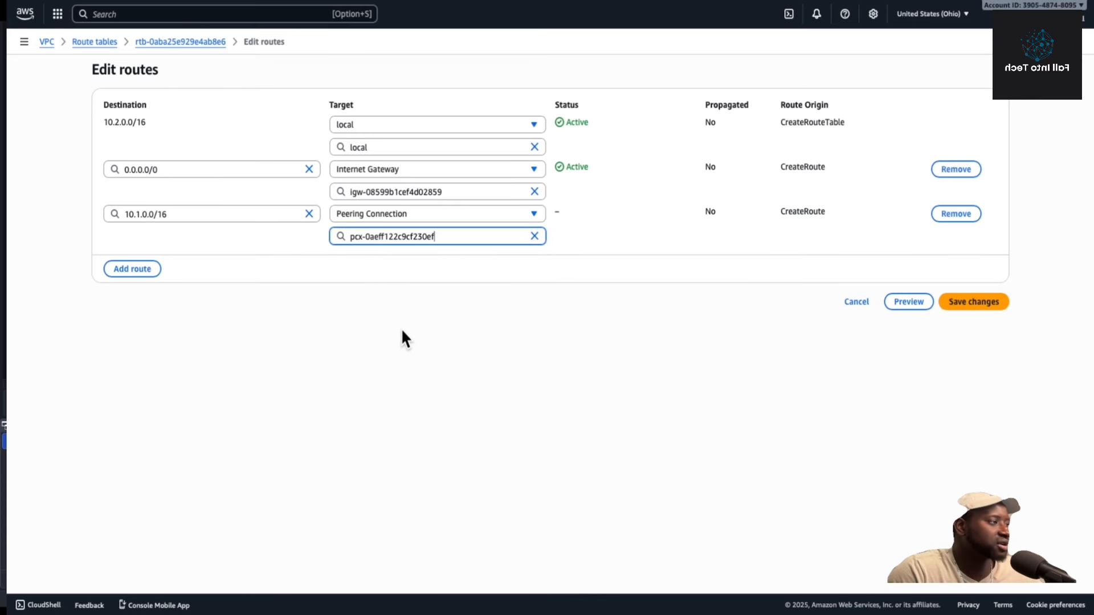
left_click(983, 308)
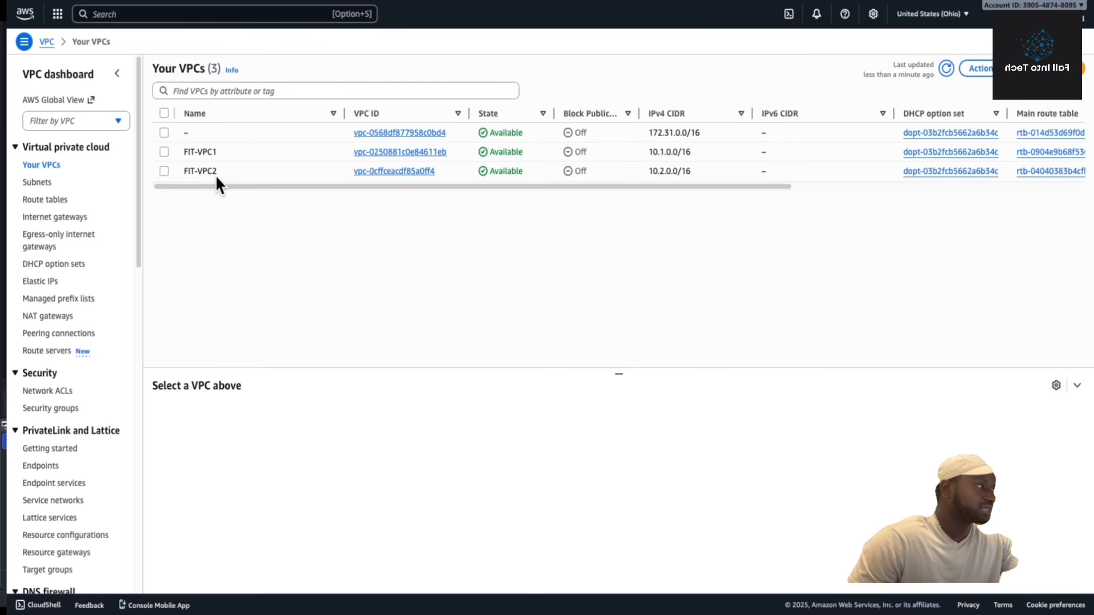
Search for the EC2 service and open its list of instances.
left_click(148, 17)
type("ec2")
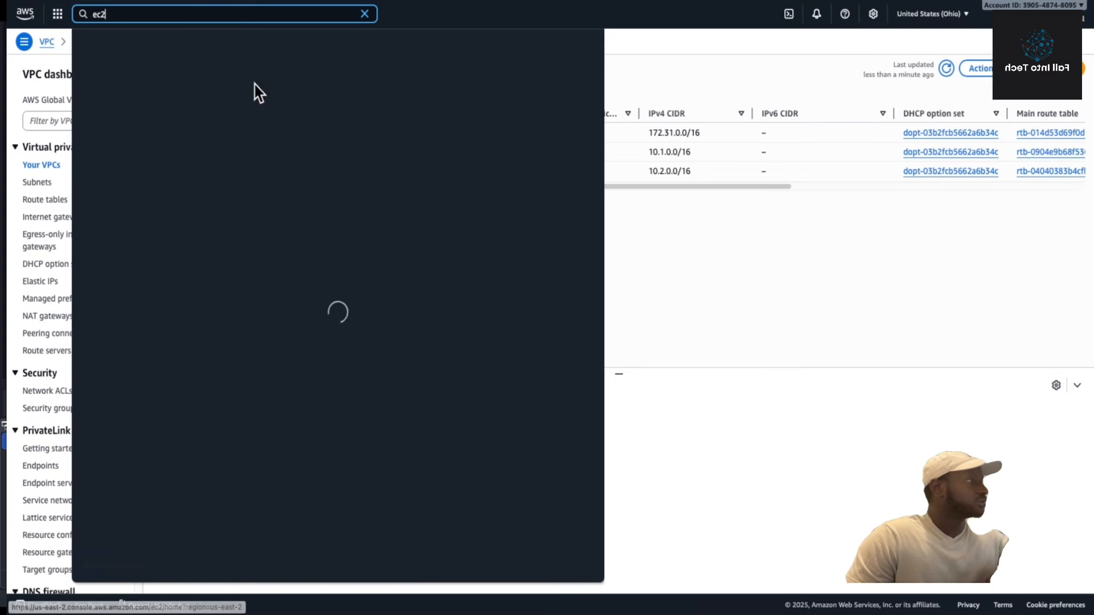
left_click(255, 90)
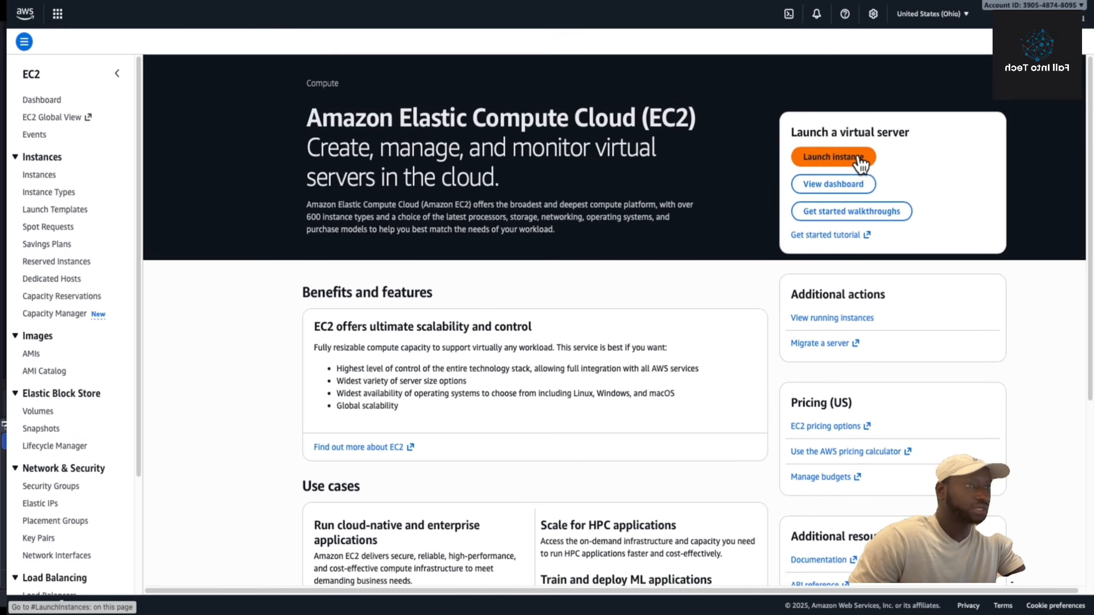
left_click(39, 175)
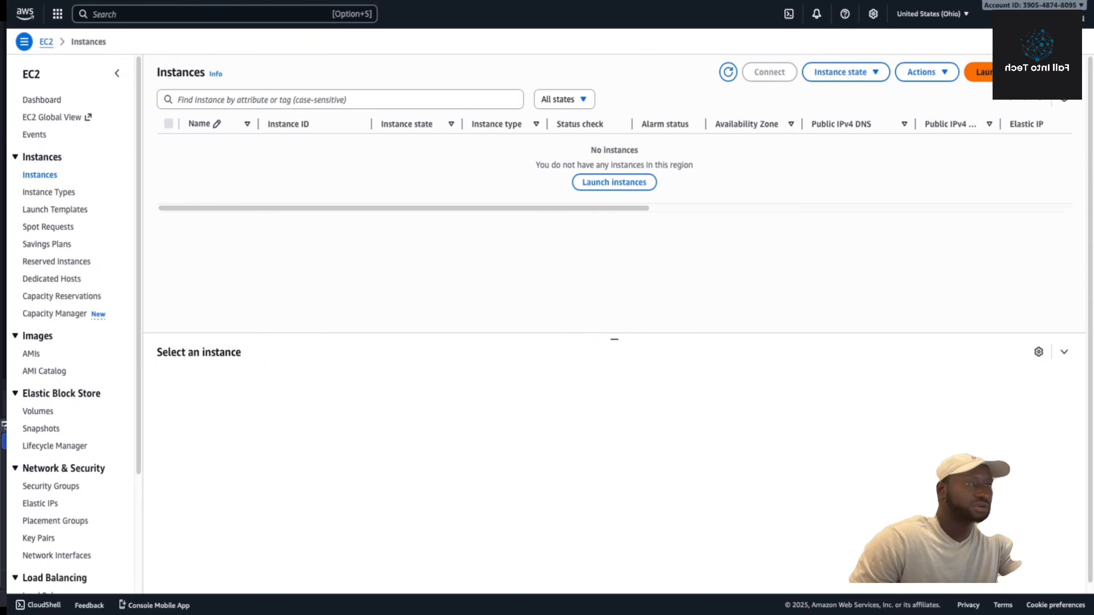
Start launching a new EC2 instance and name it Instance-FIT1.
left_click(1009, 72)
left_click(274, 196)
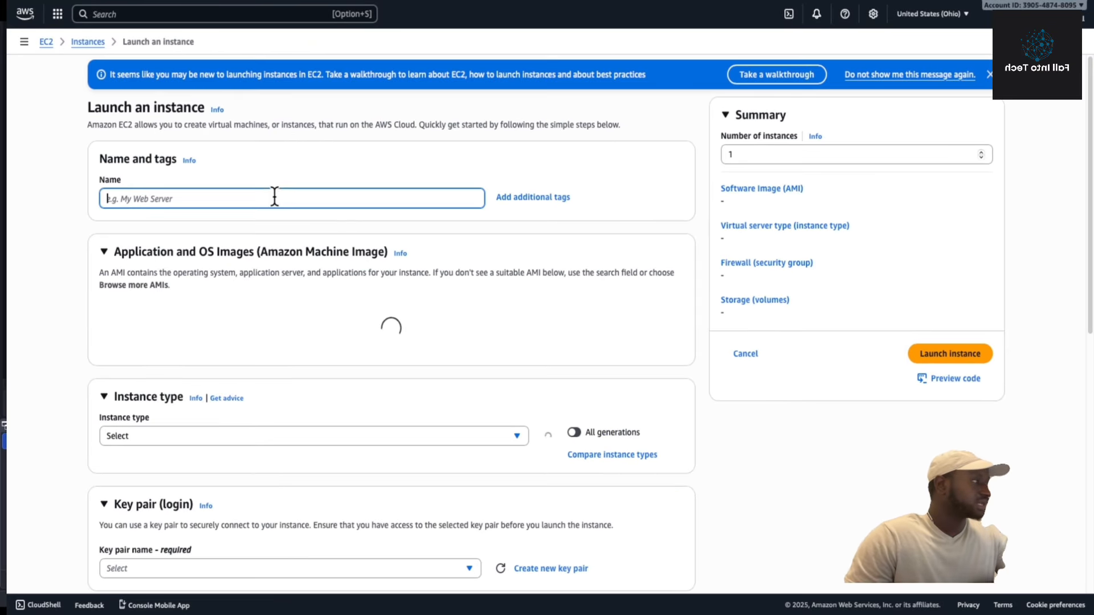
type("Instance")
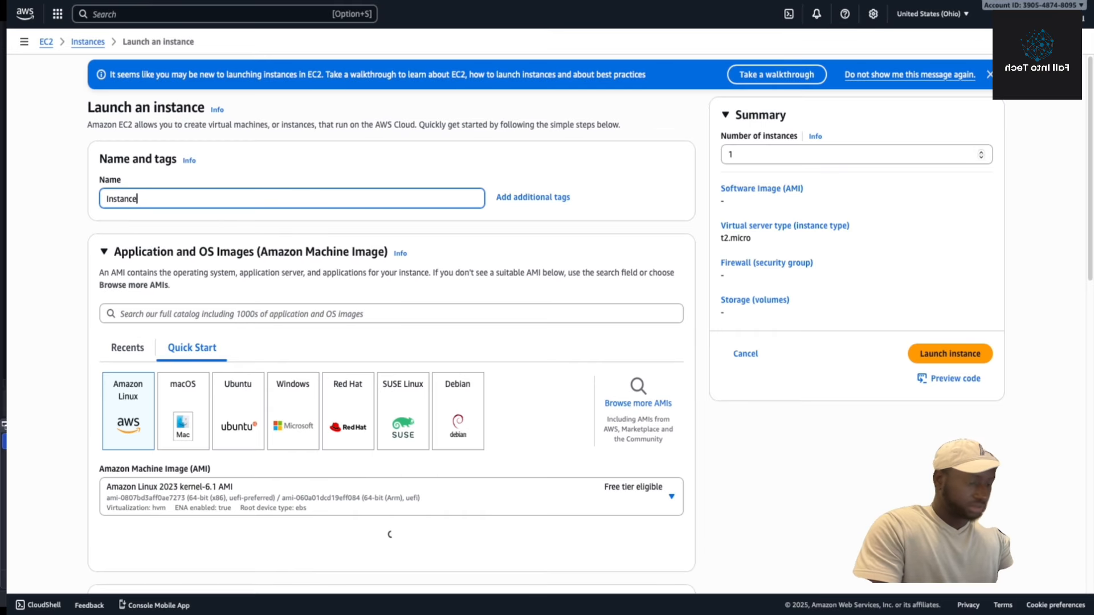
type("-")
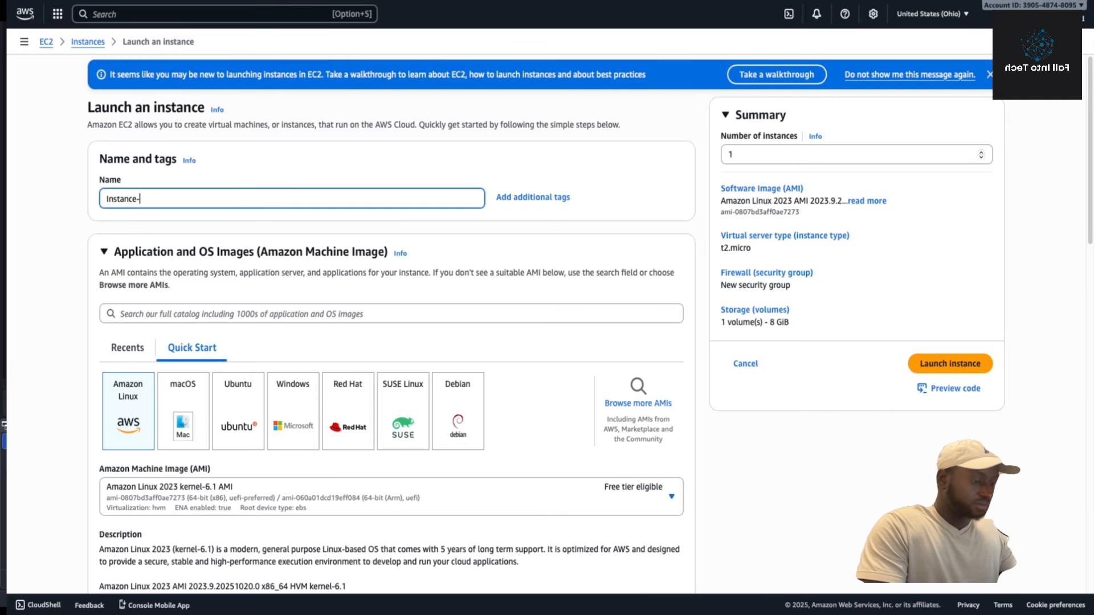
type("FIT1")
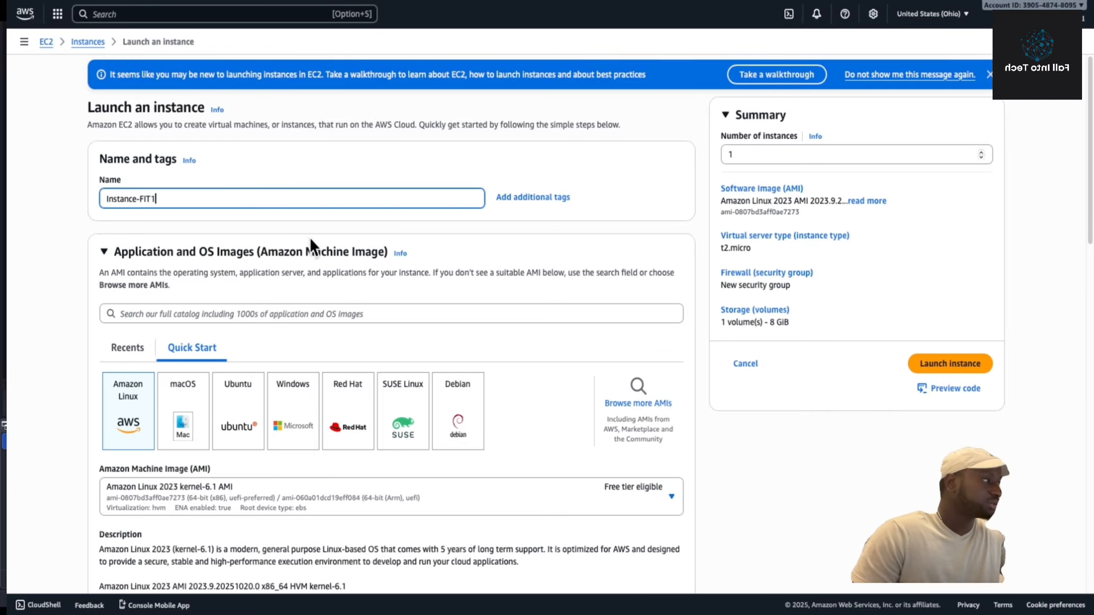
Keep the Amazon Linux 2023 image and t2.micro type, and choose to proceed without a key pair.
scroll(231, 228, "down", 1)
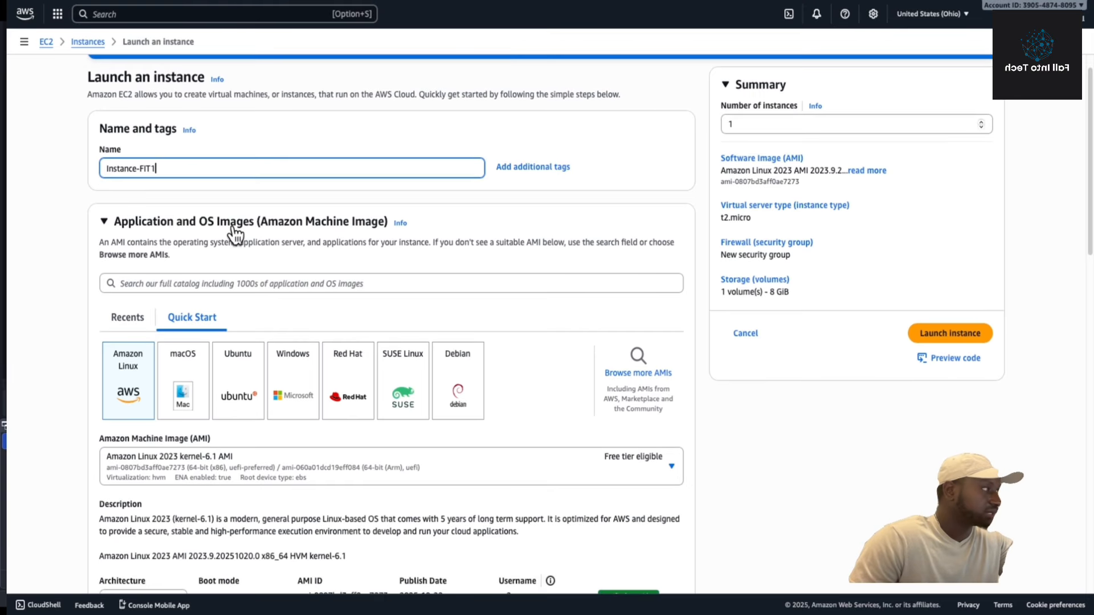
scroll(215, 188, "down", 5)
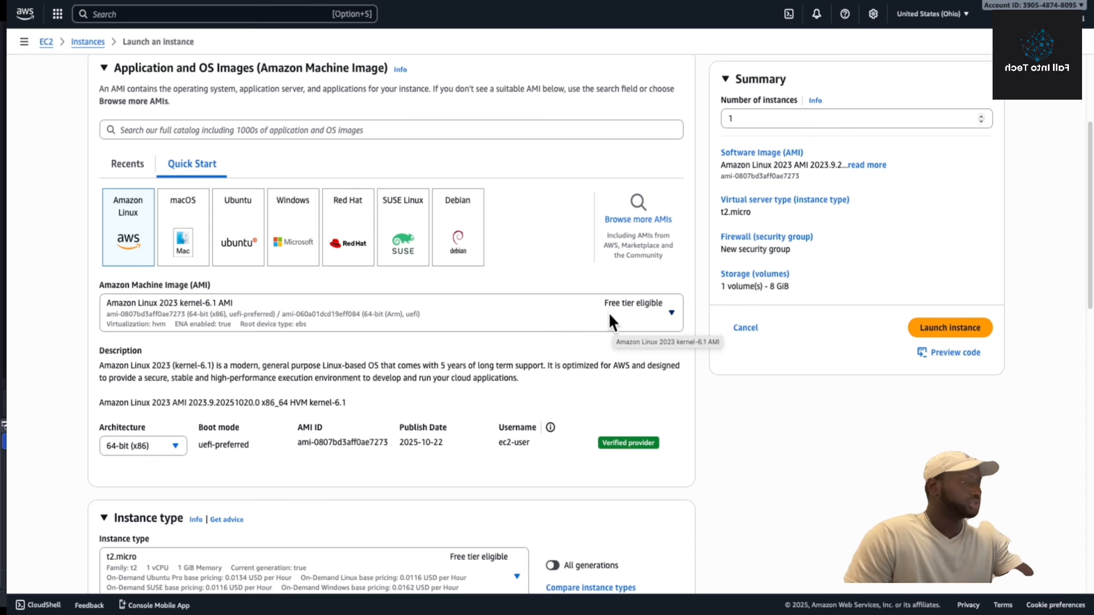
scroll(608, 312, "down", 1)
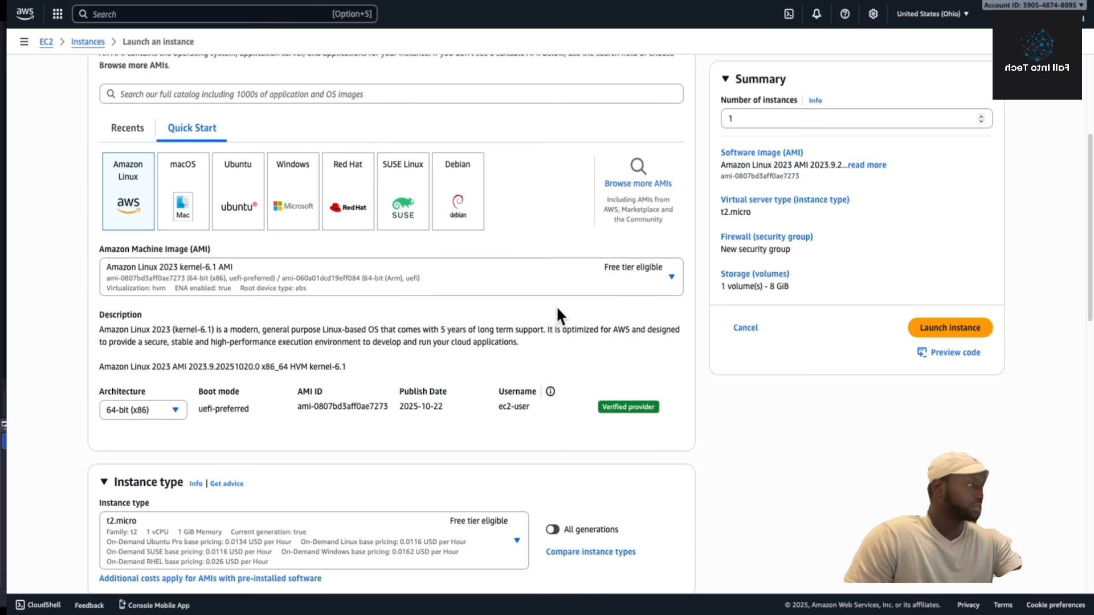
scroll(556, 308, "down", 1)
scroll(467, 339, "down", 5)
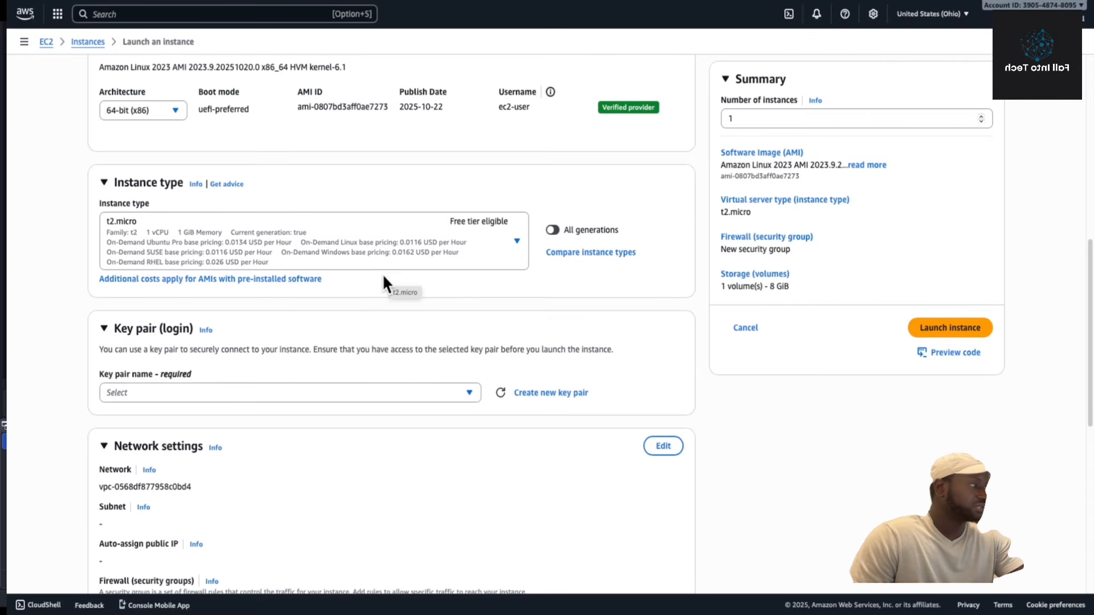
scroll(401, 324, "down", 1)
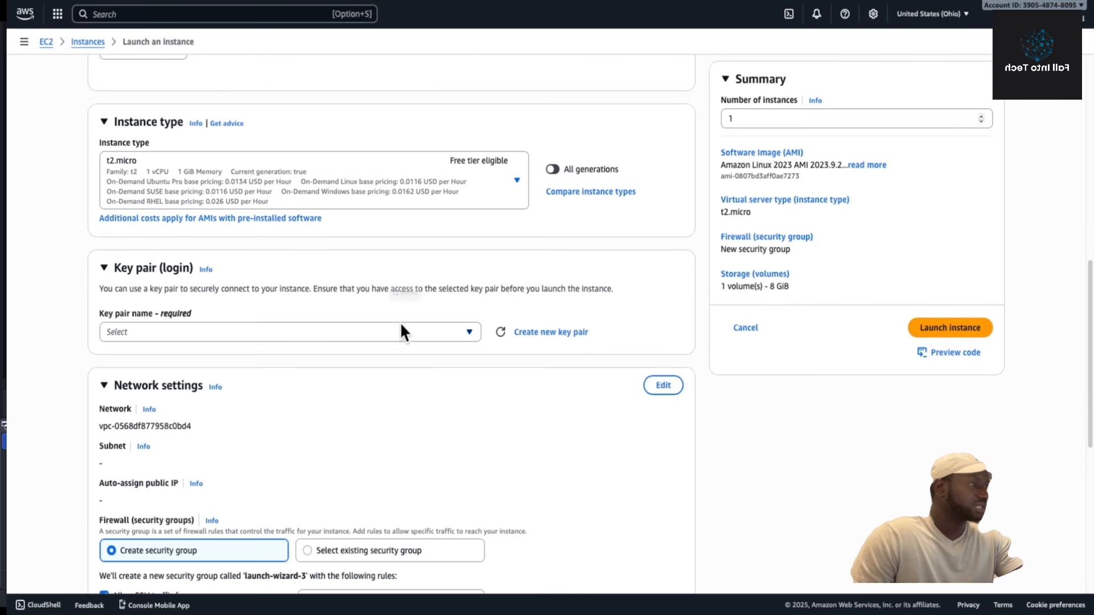
left_click(469, 332)
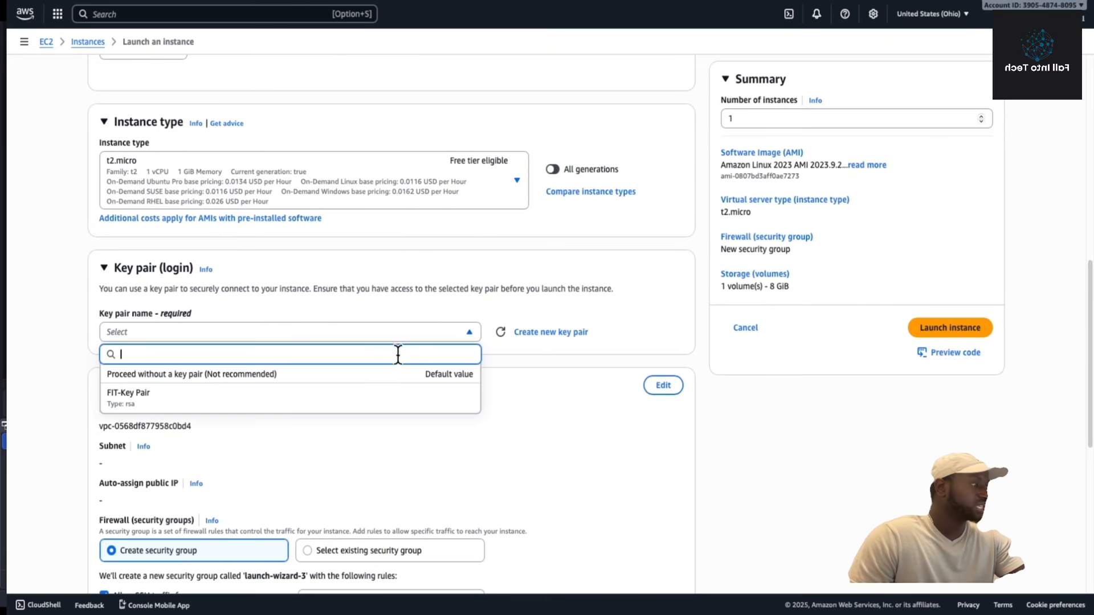
left_click(371, 376)
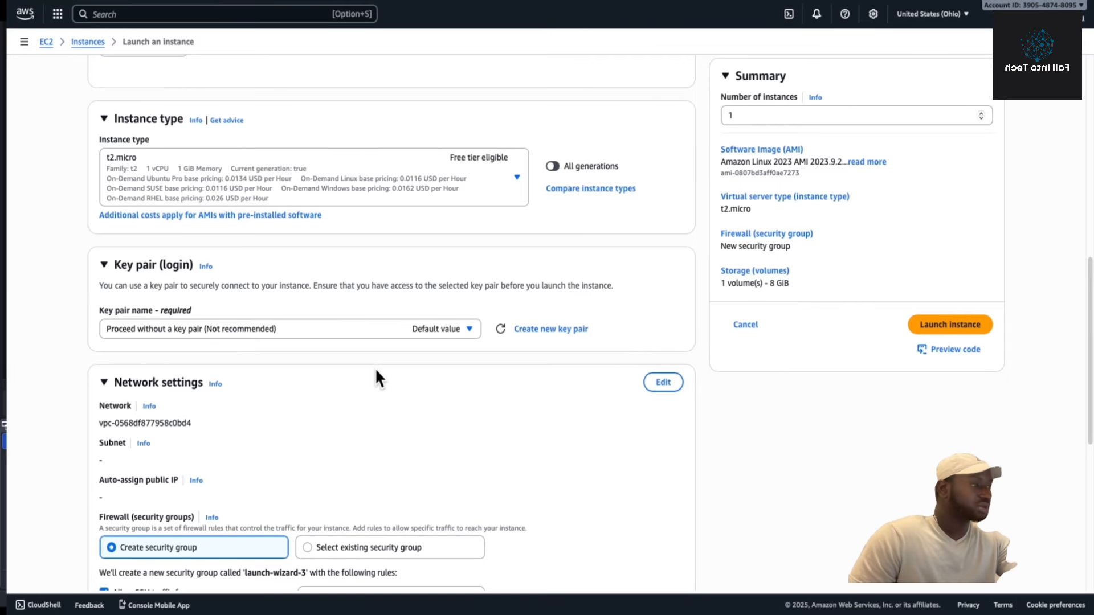
Edit the network settings of Instance-FIT1 to use the FIT-VPC1 VPC (10.1.0.0/16), keeping its public1-us-east-2a subnet.
scroll(375, 367, "down", 1)
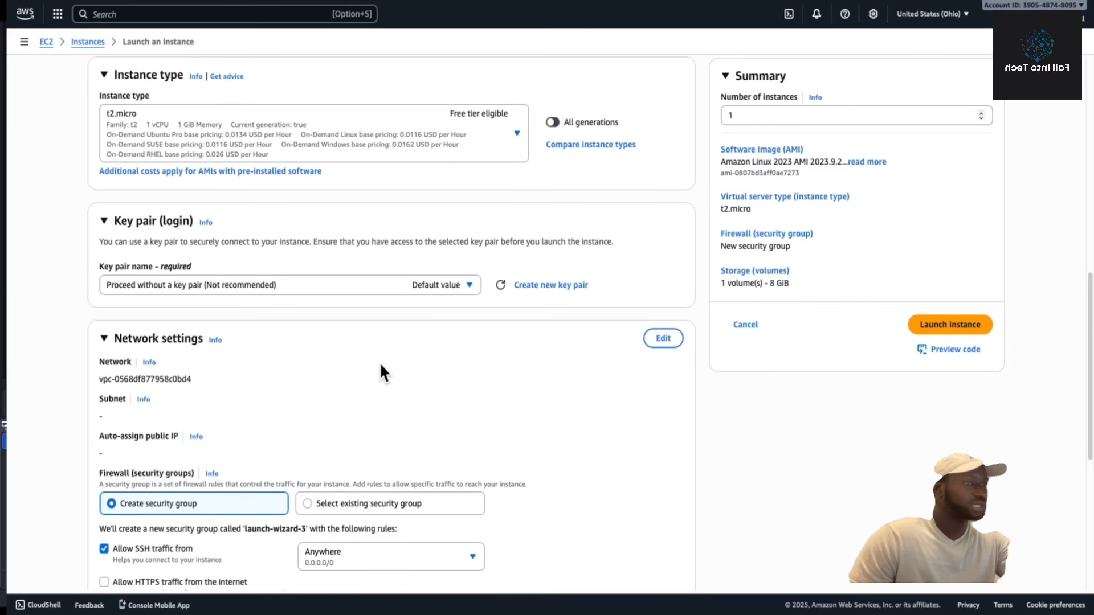
left_click(662, 340)
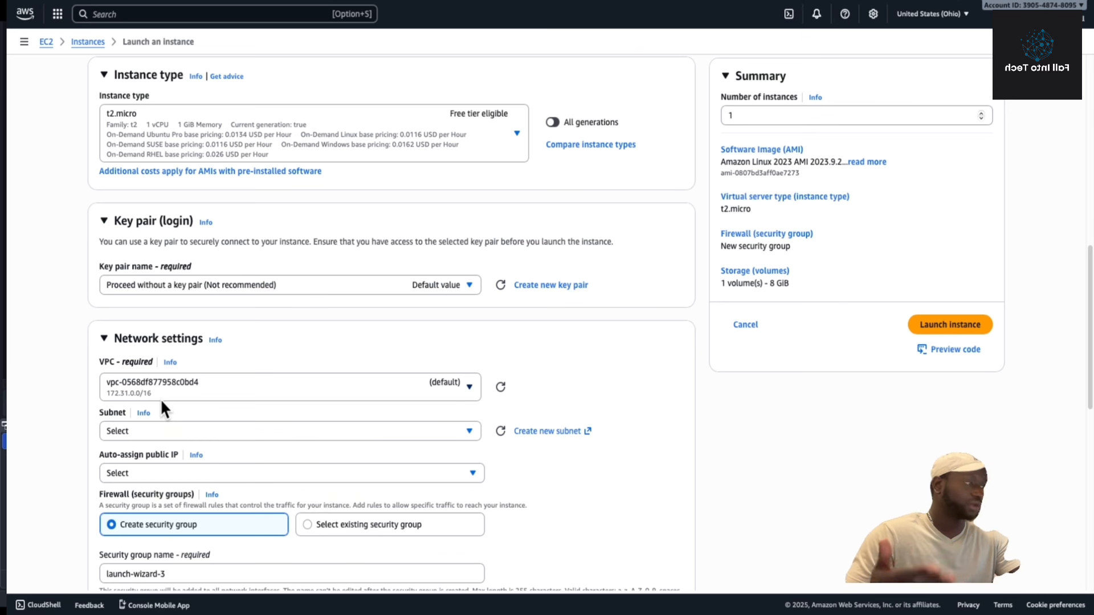
left_click(471, 388)
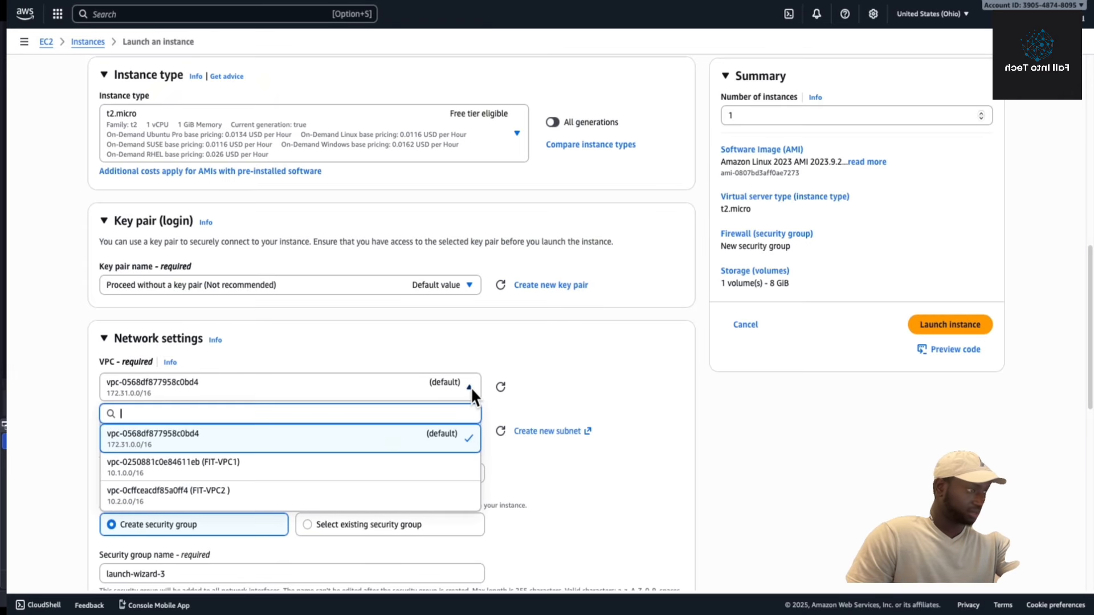
left_click(299, 474)
scroll(342, 443, "down", 1)
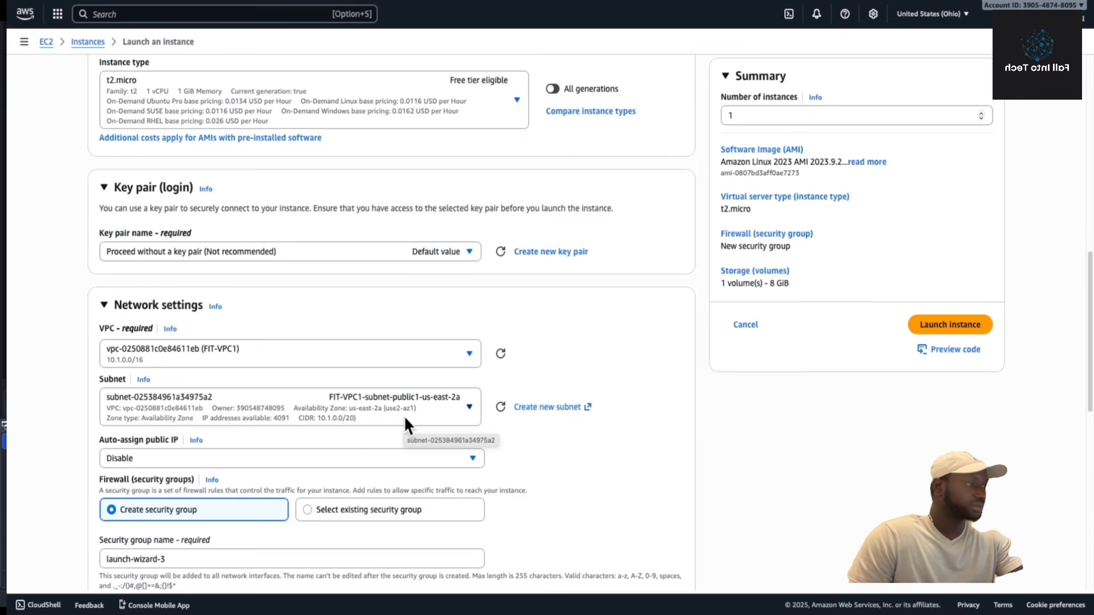
Assign the existing default security group to the instance, leaving auto-assign public IP disabled.
scroll(371, 404, "down", 2)
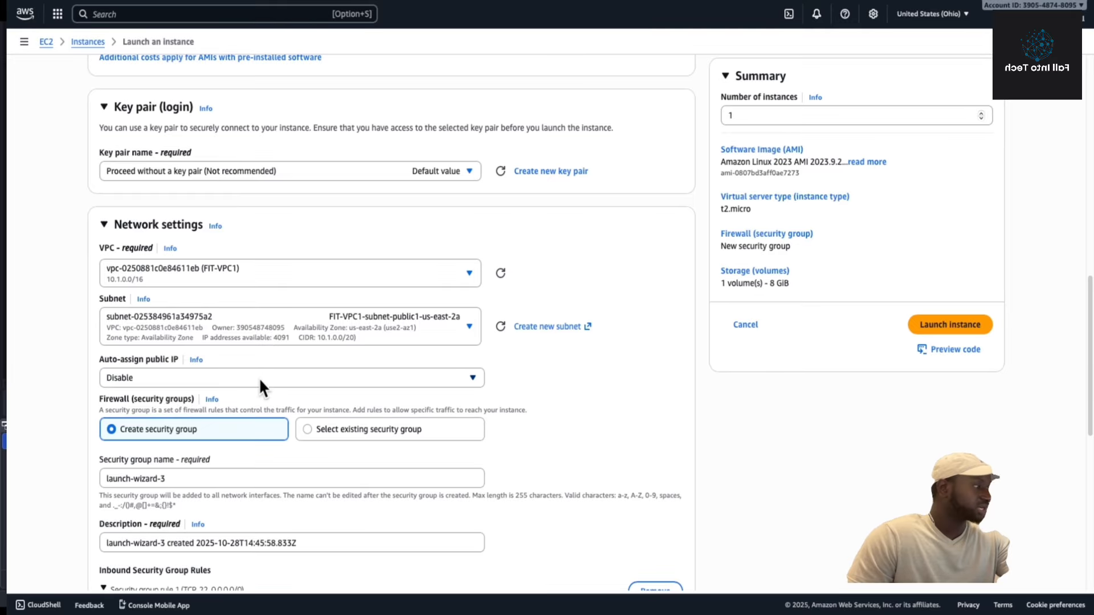
scroll(261, 379, "down", 1)
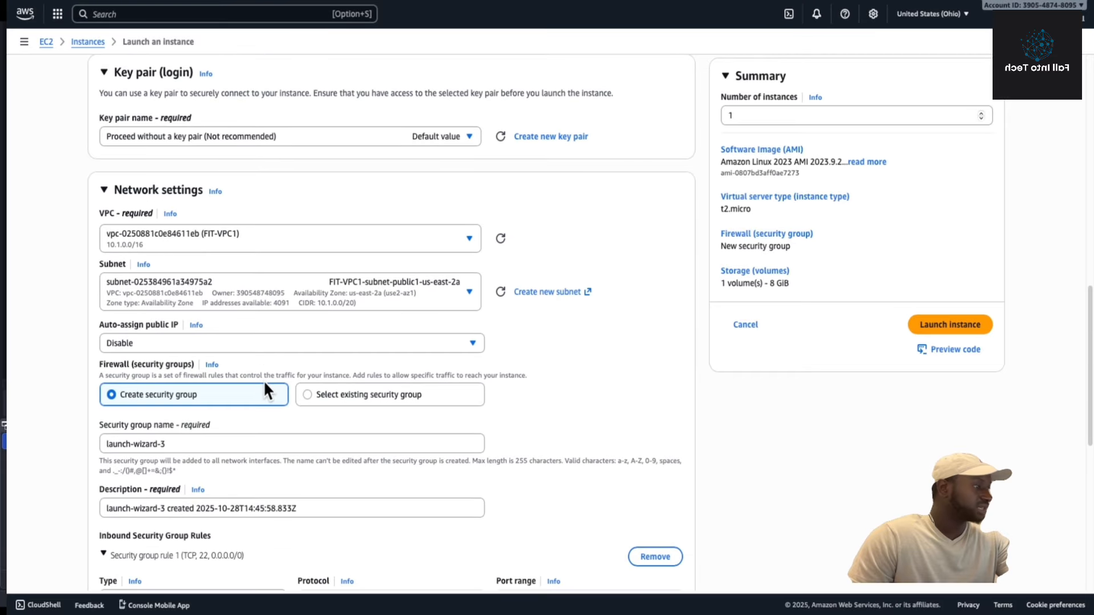
left_click(307, 394)
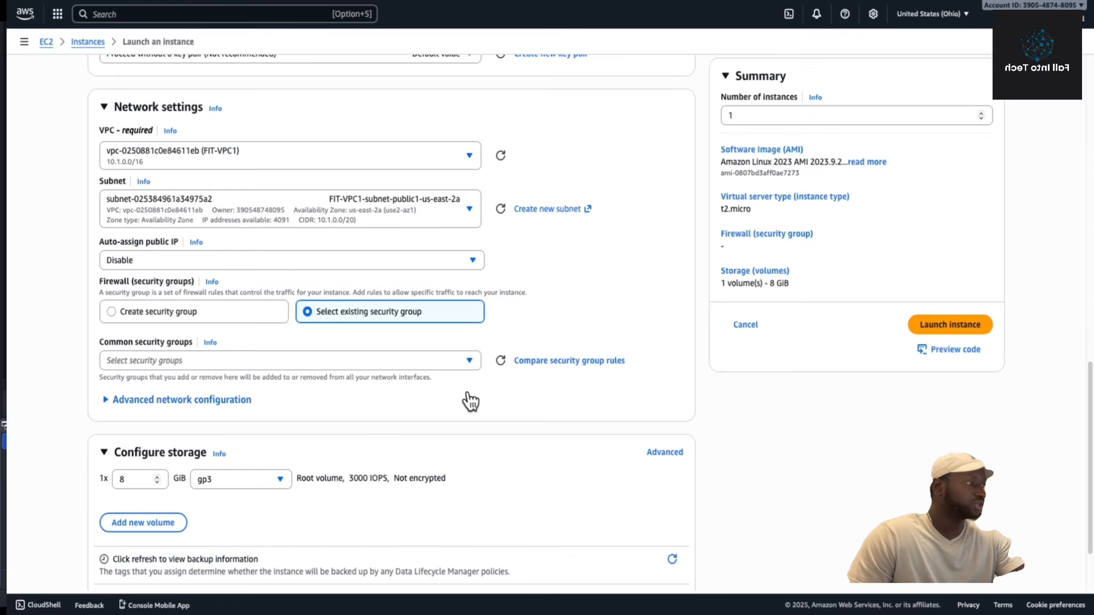
left_click(469, 361)
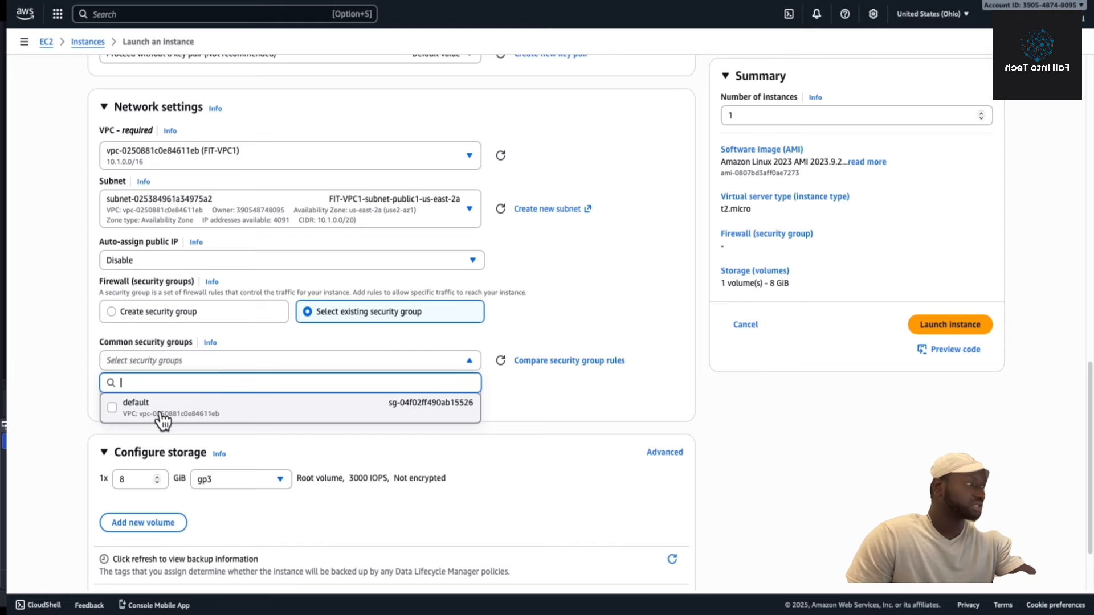
left_click(296, 402)
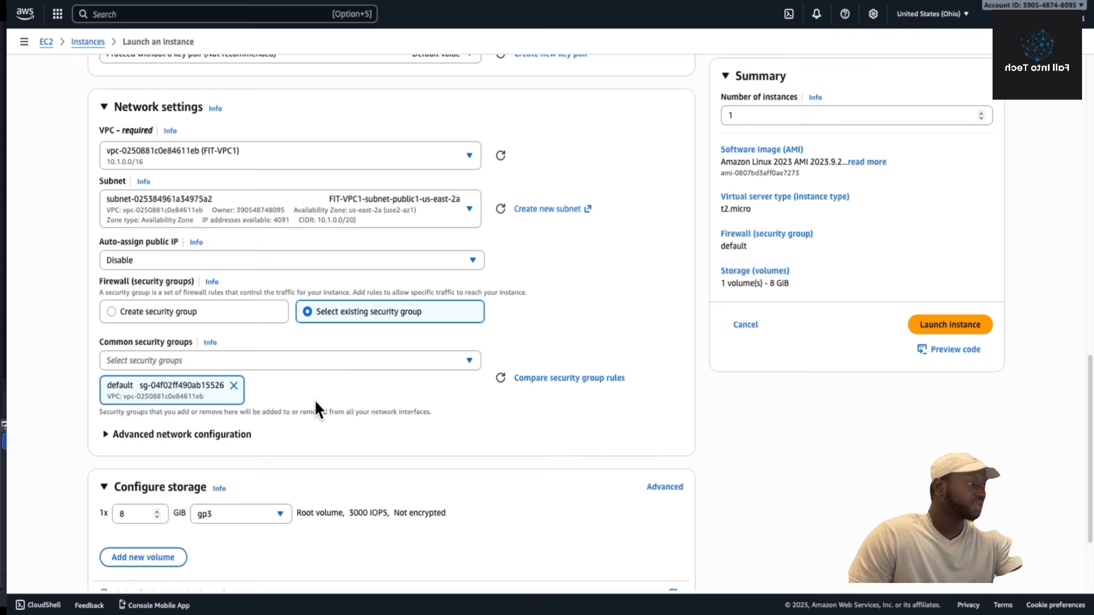
Review the Instance-FIT1 configuration and launch it, then start another instance launch from the instance list.
scroll(316, 402, "down", 2)
scroll(300, 409, "up", 14)
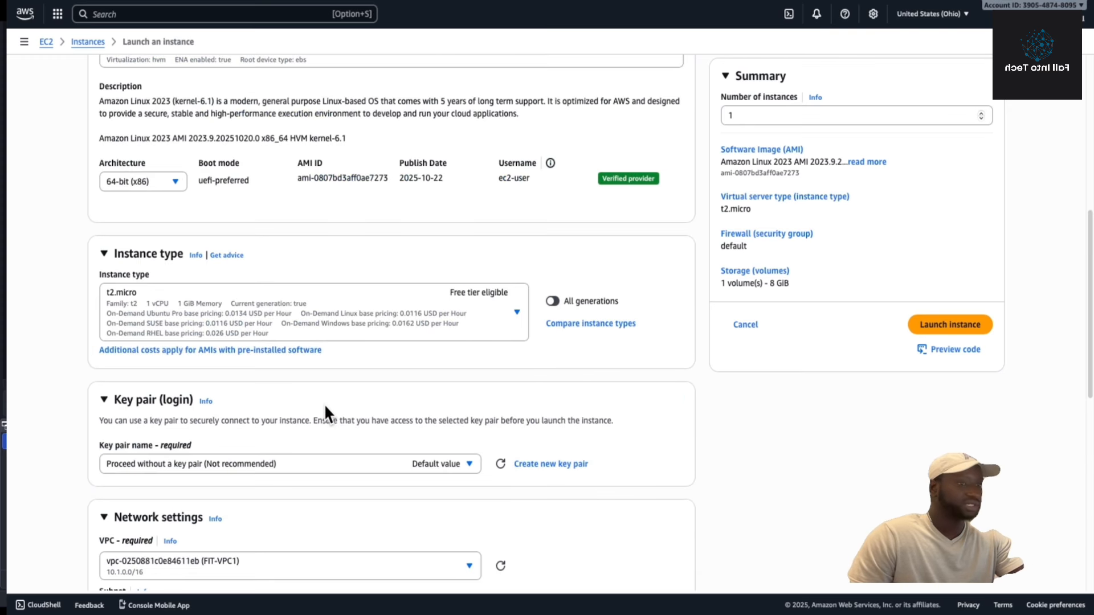
scroll(324, 404, "up", 4)
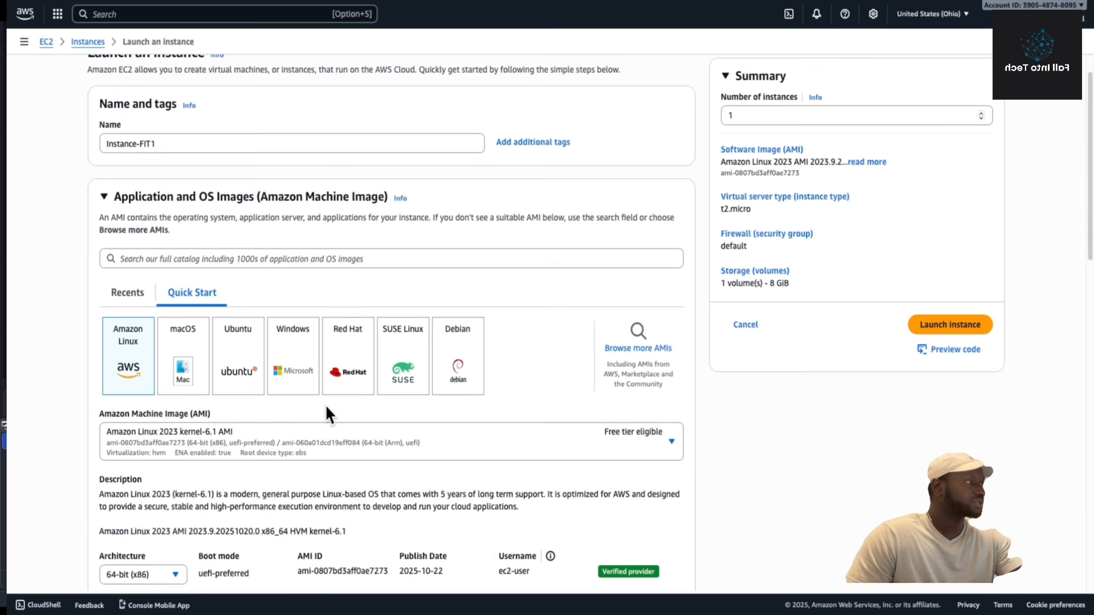
scroll(316, 401, "down", 10)
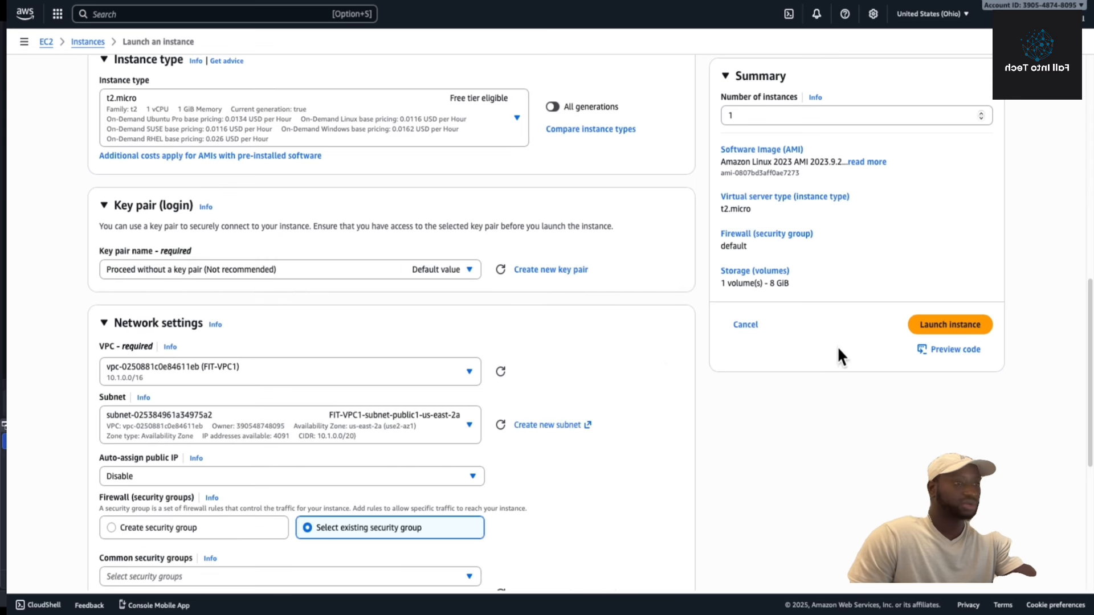
left_click(951, 325)
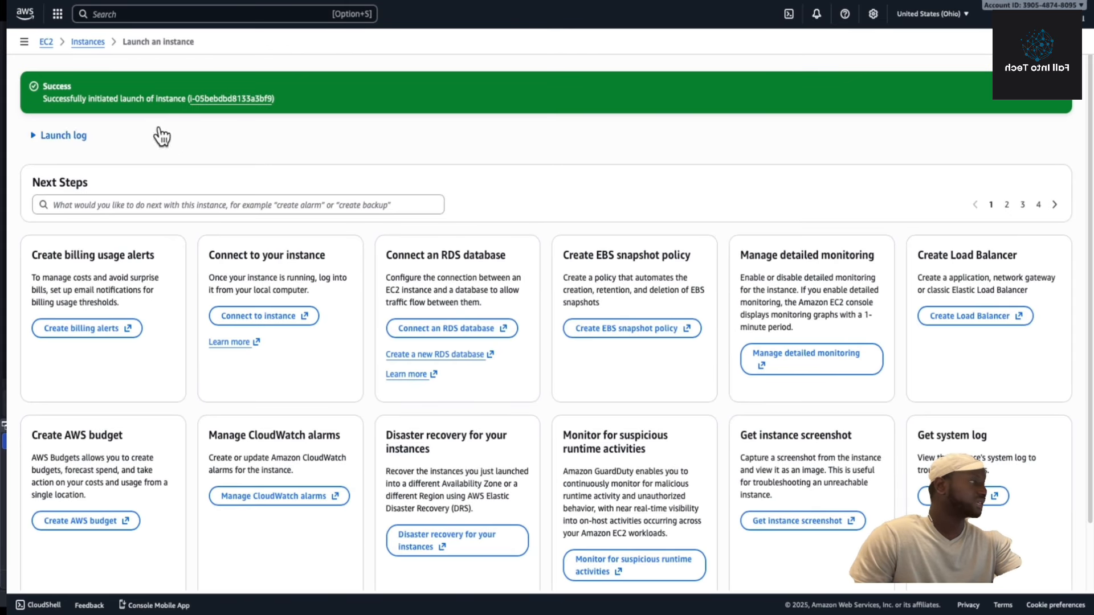
left_click(91, 41)
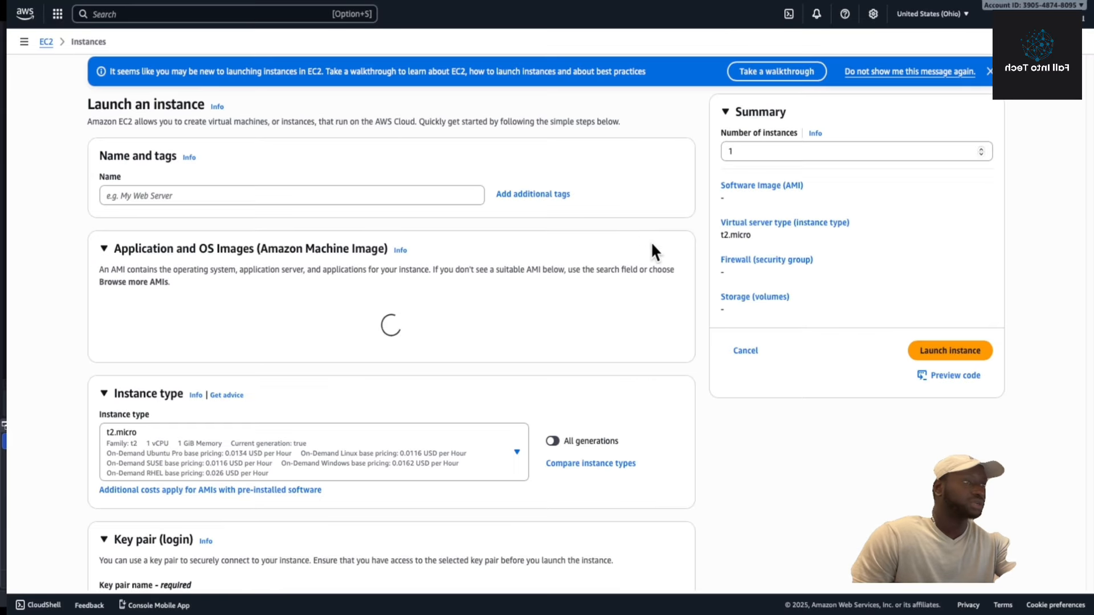
Name the second instance Instance-FIT2.
left_click(265, 193)
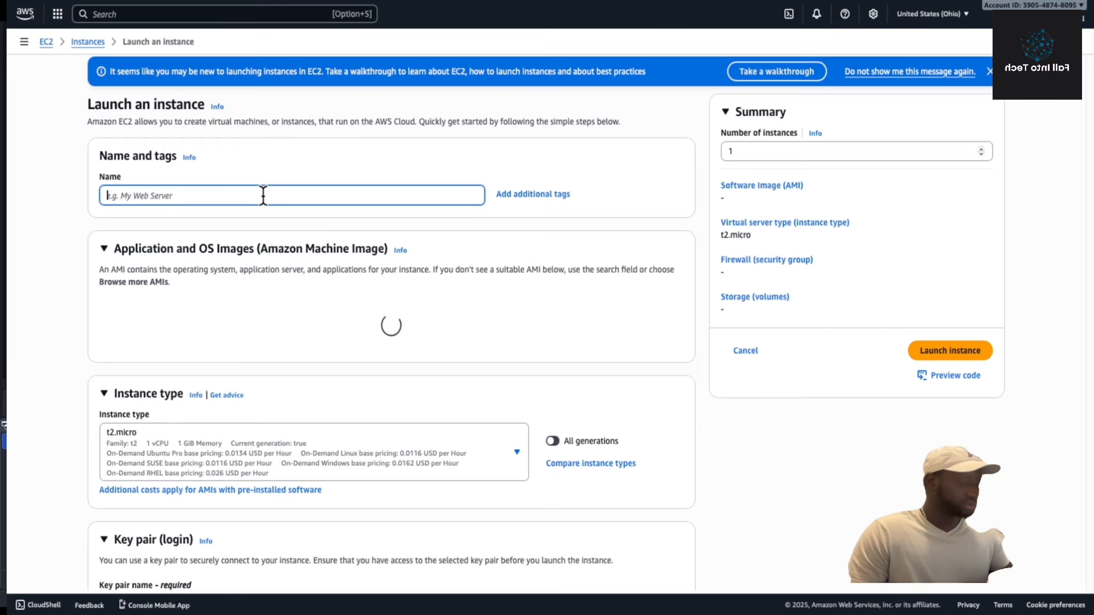
type("Ins")
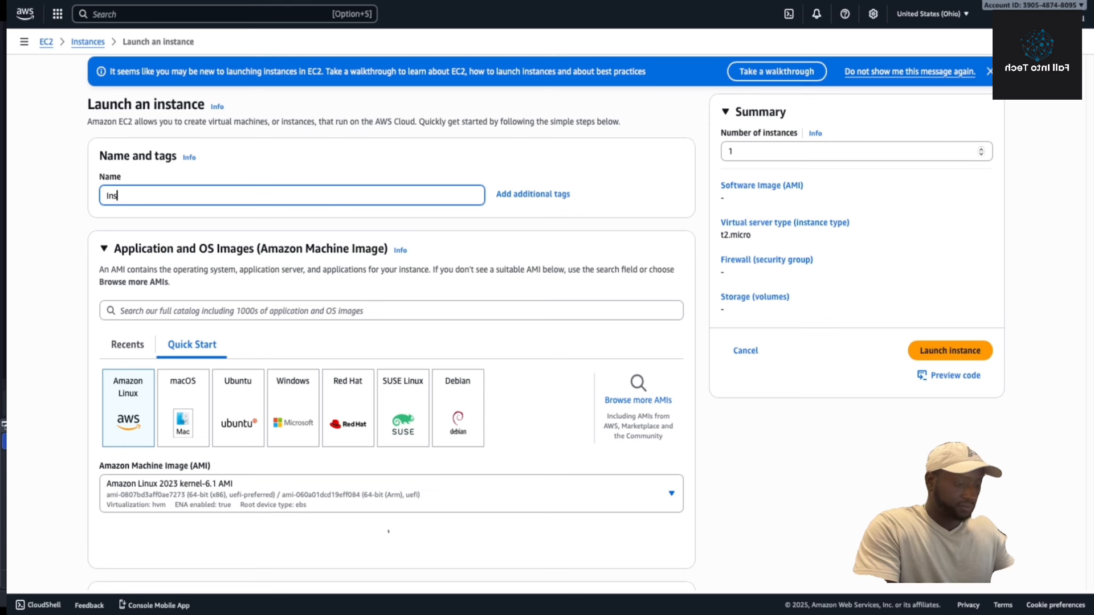
type("tance -FIT2")
Examine the available Amazon Linux machine images and the free tier eligibility of the selected one.
scroll(190, 243, "down", 2)
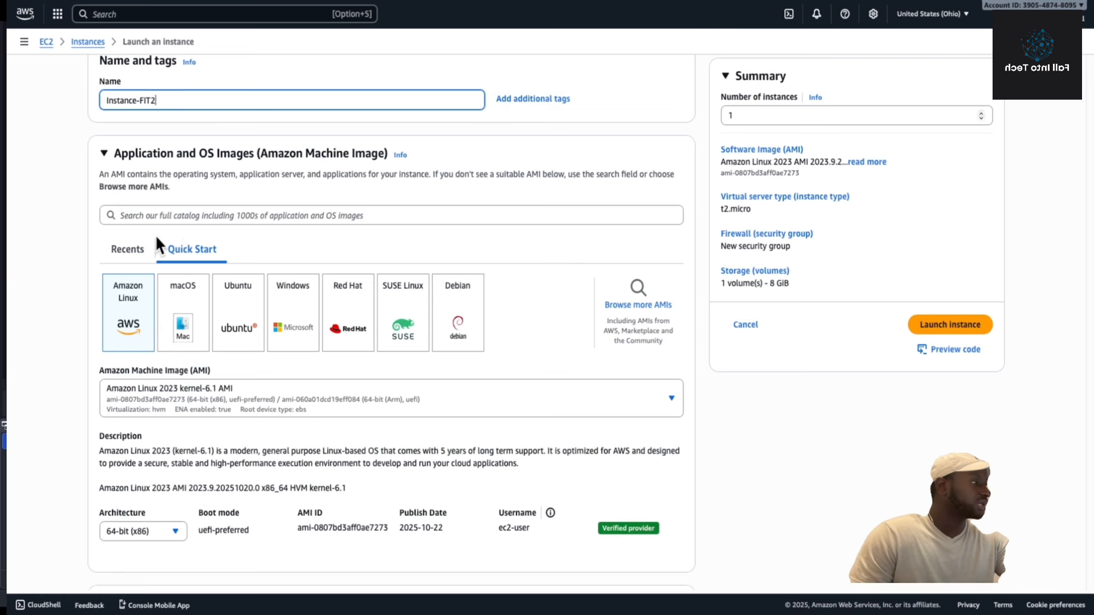
scroll(128, 277, "down", 1)
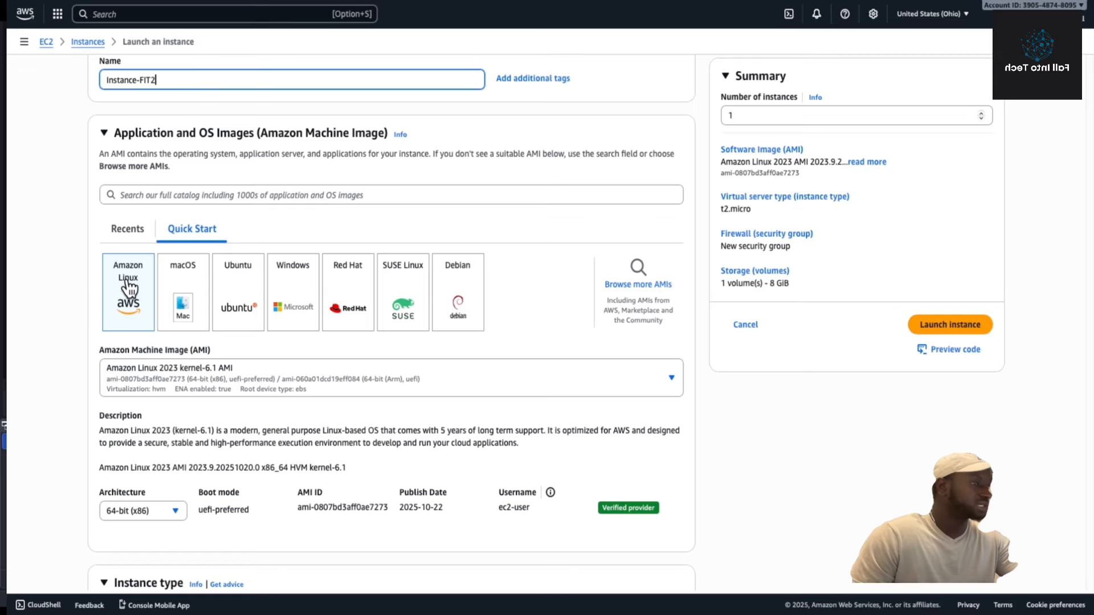
scroll(149, 302, "down", 1)
scroll(165, 325, "up", 1)
left_click(671, 379)
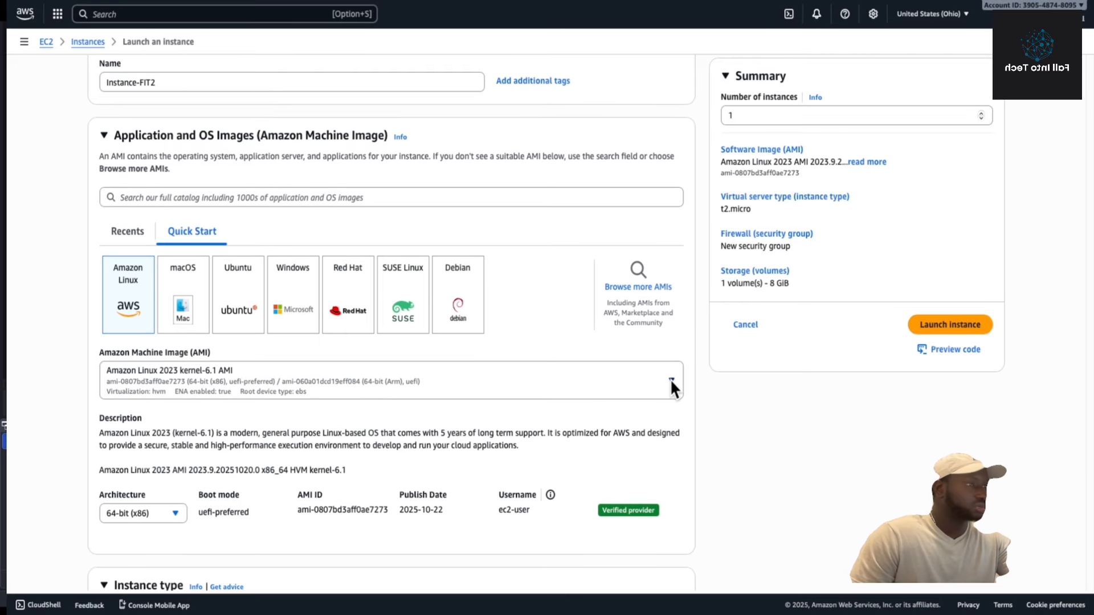
left_click(671, 379)
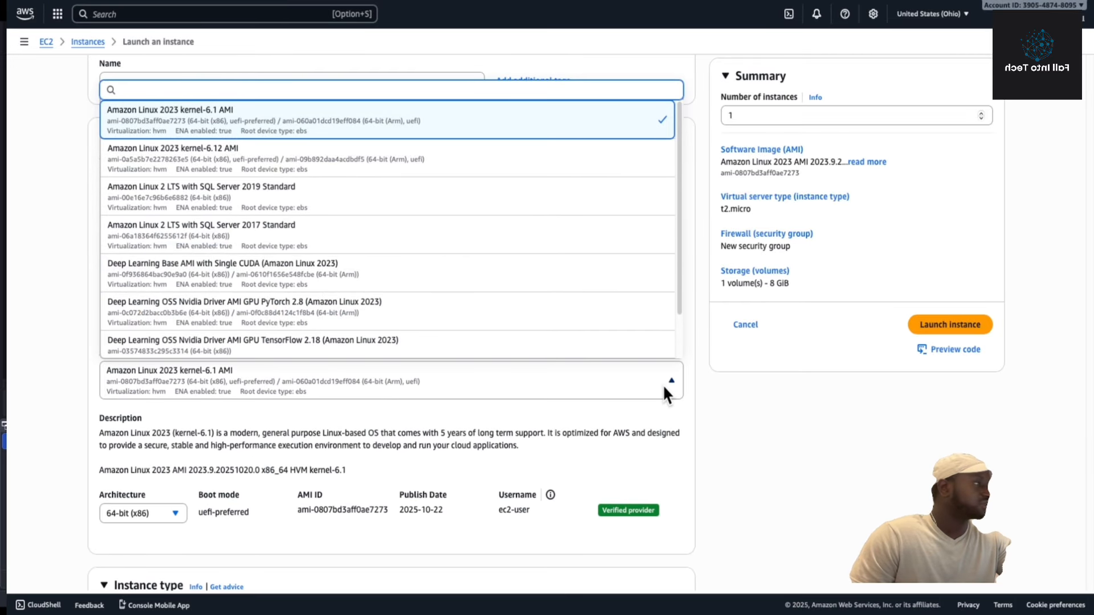
left_click(737, 425)
scroll(621, 400, "up", 3)
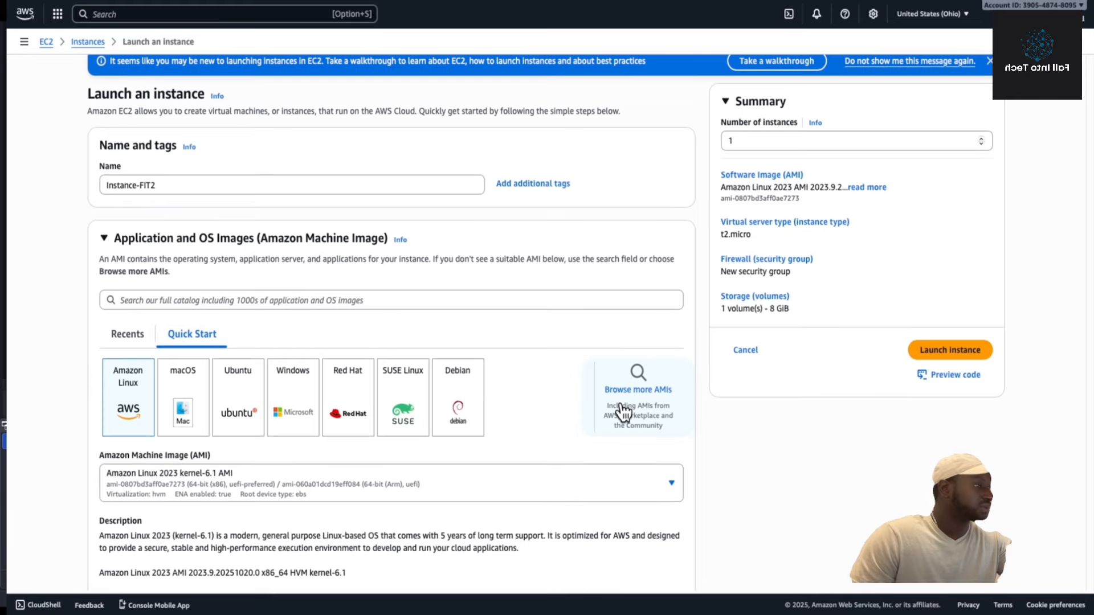
scroll(674, 354, "down", 3)
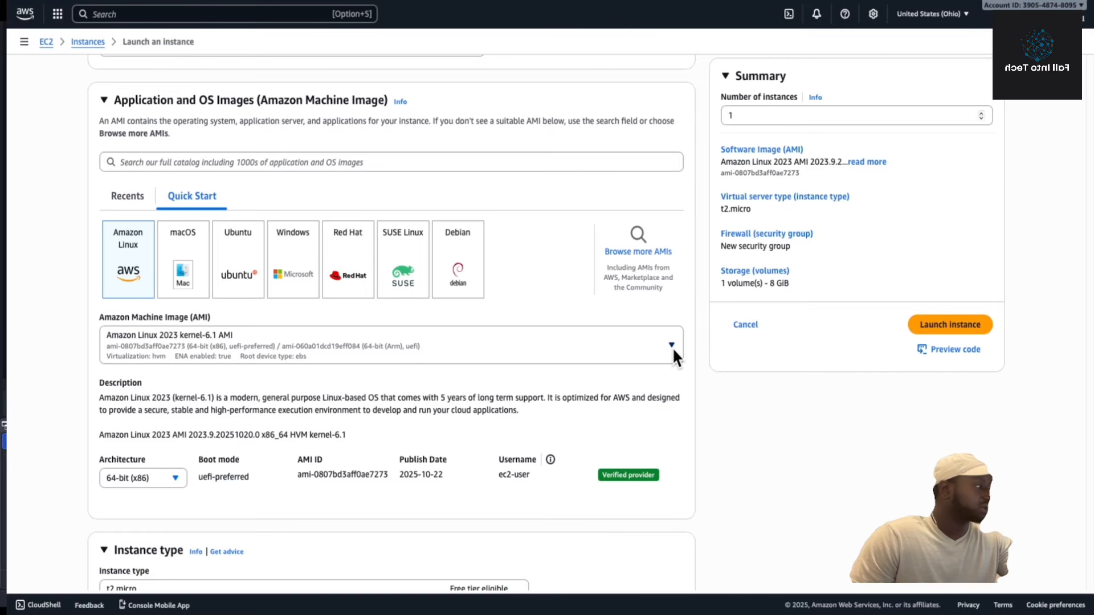
left_click(673, 347)
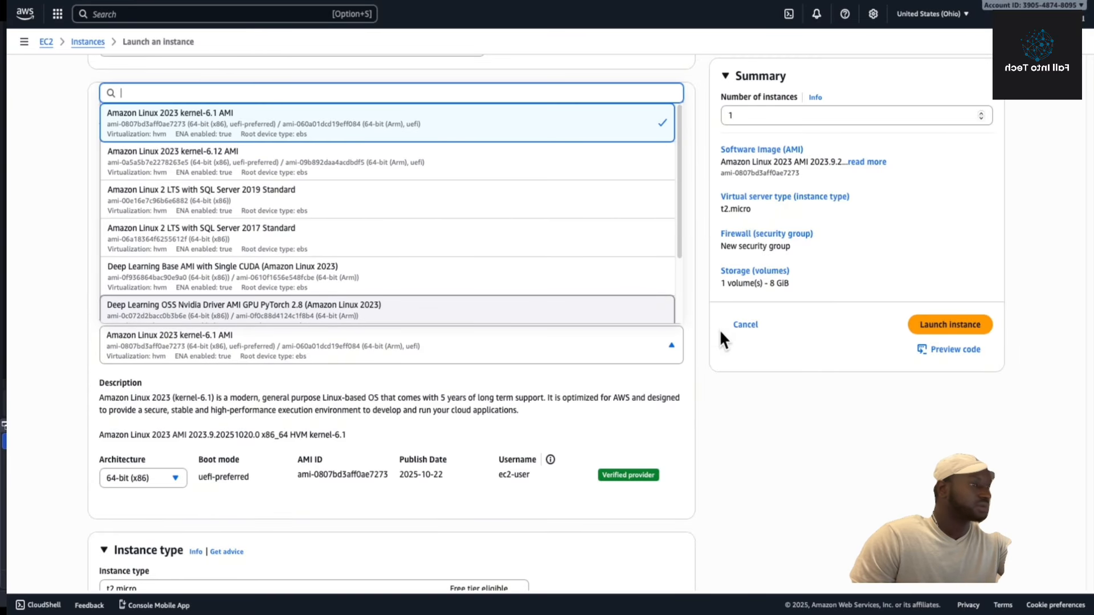
left_click(797, 450)
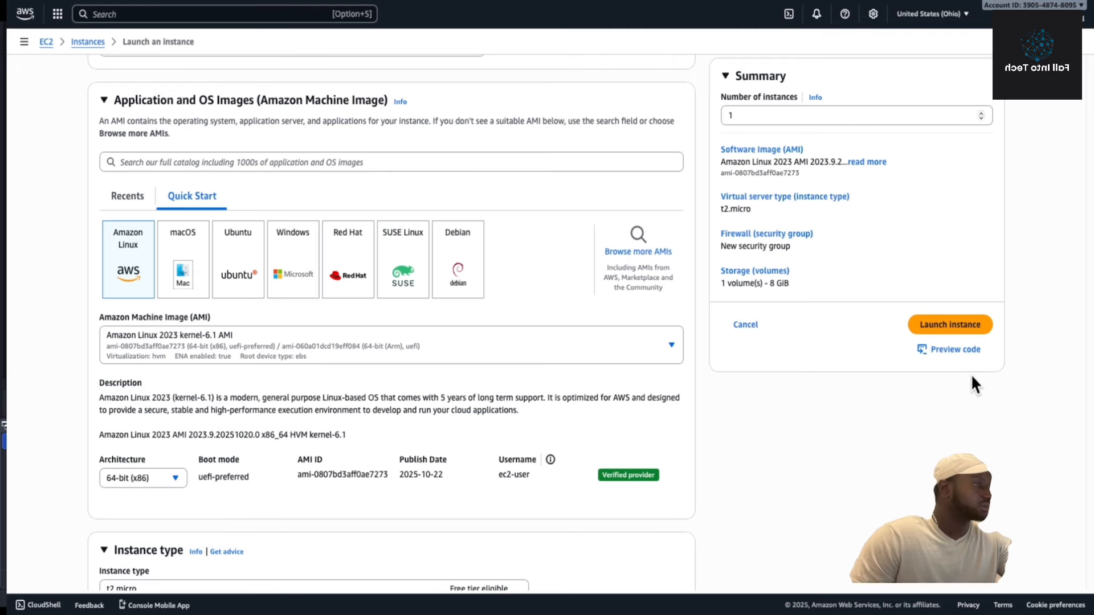
scroll(912, 362, "up", 3)
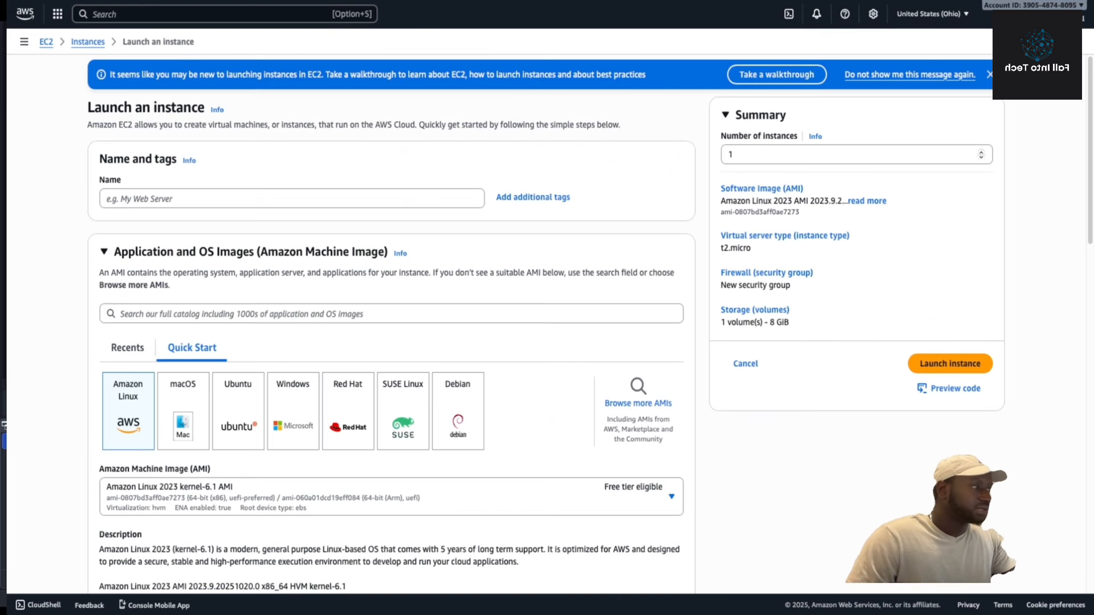
Enter Instance-FIT2 as the instance name in the blank launch form.
left_click(153, 197)
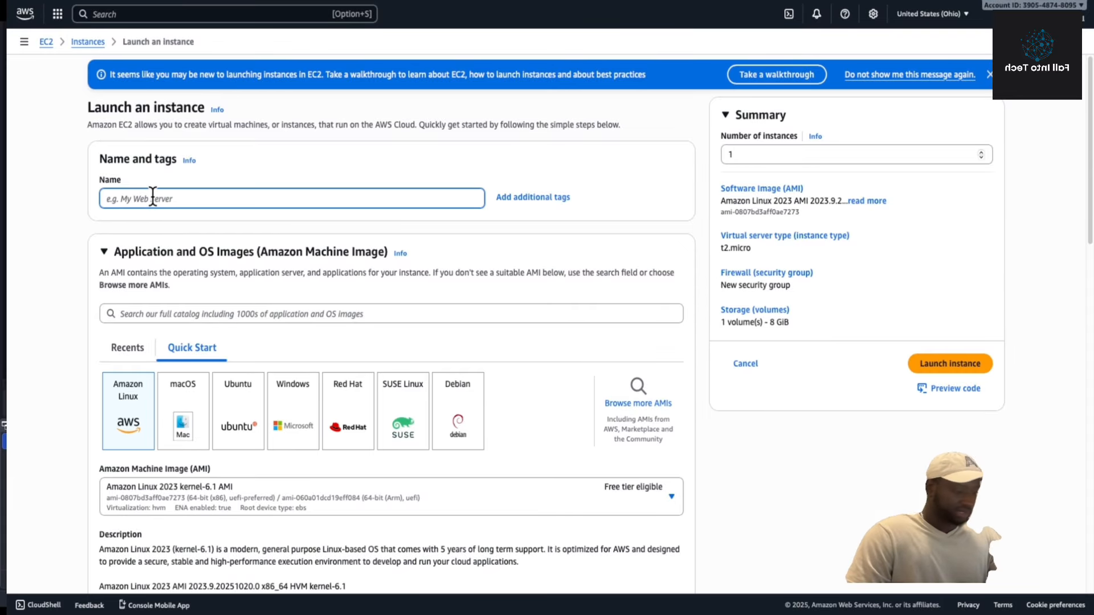
type("Instance")
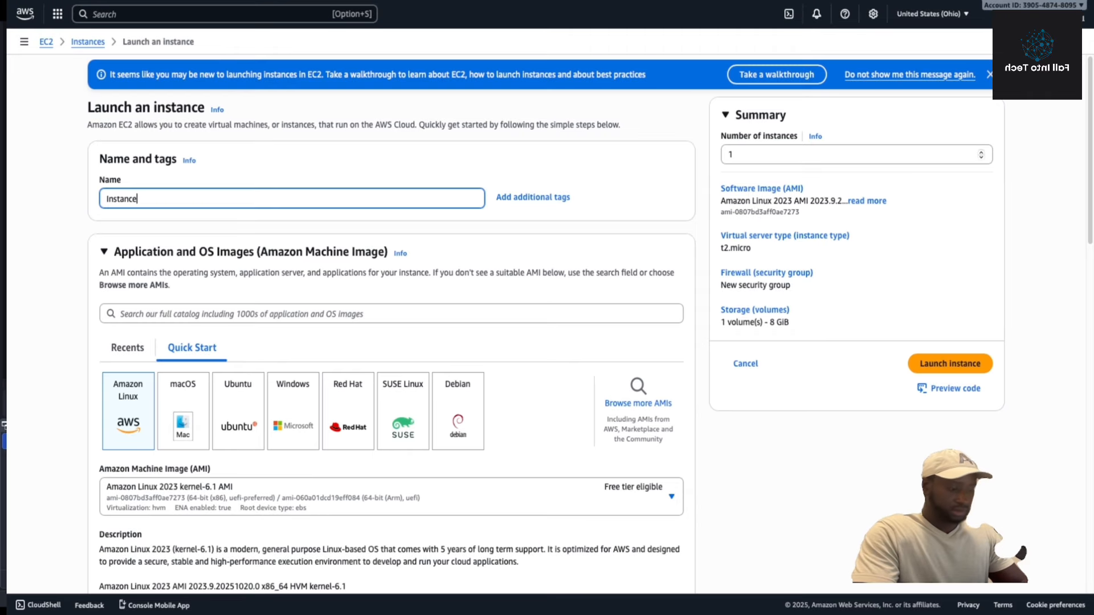
type("FIT2")
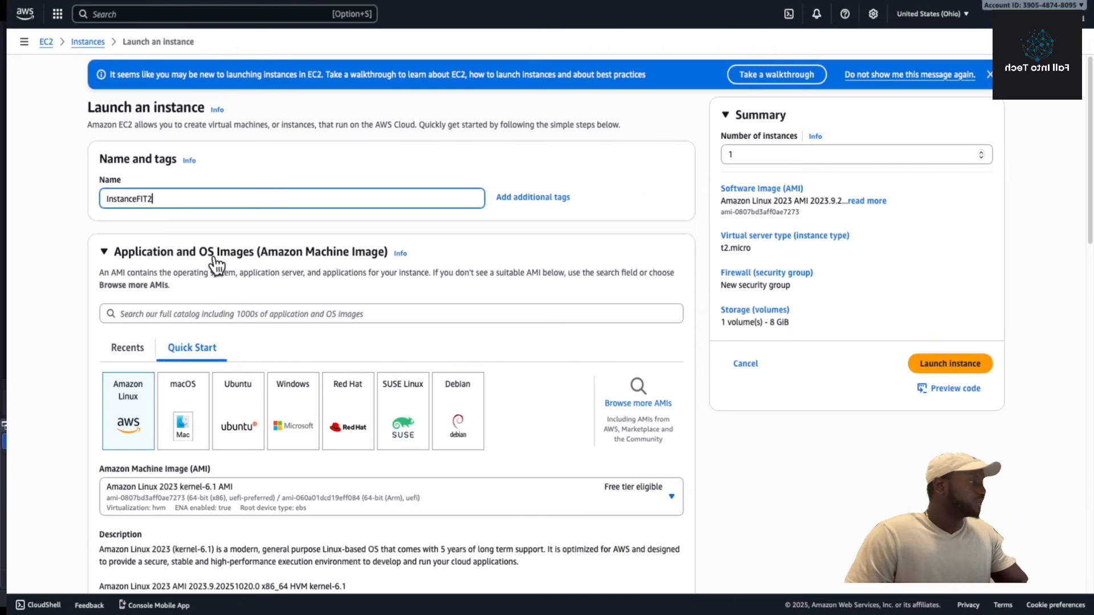
type("-")
Keep the Amazon Linux 2023 kernel-6.1 image and t2.micro type for Instance-FIT2, and choose to proceed without a key pair.
scroll(159, 361, "down", 1)
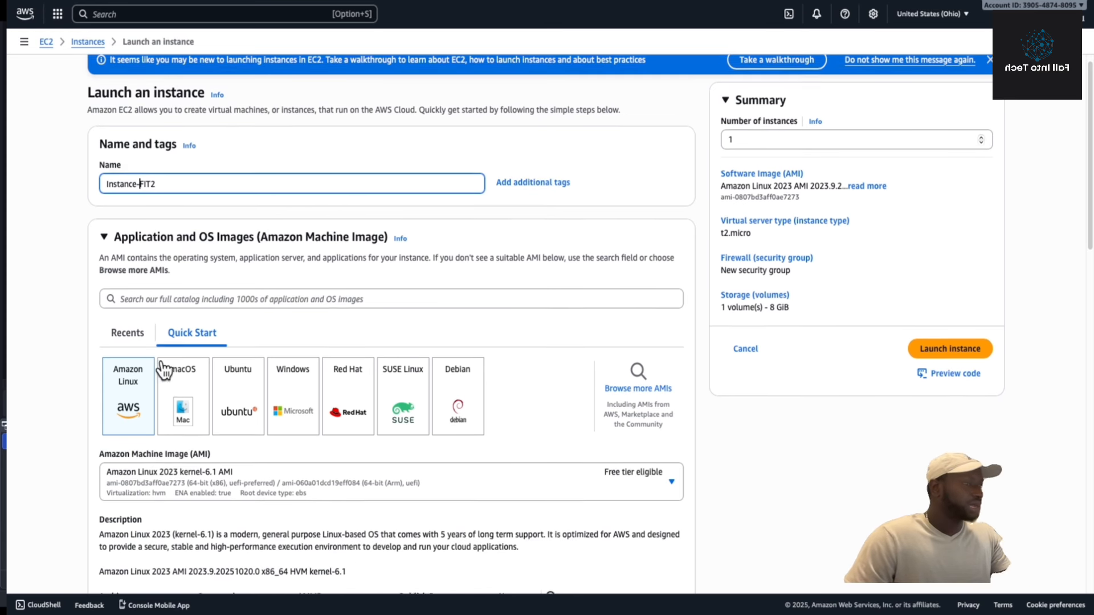
scroll(161, 359, "down", 1)
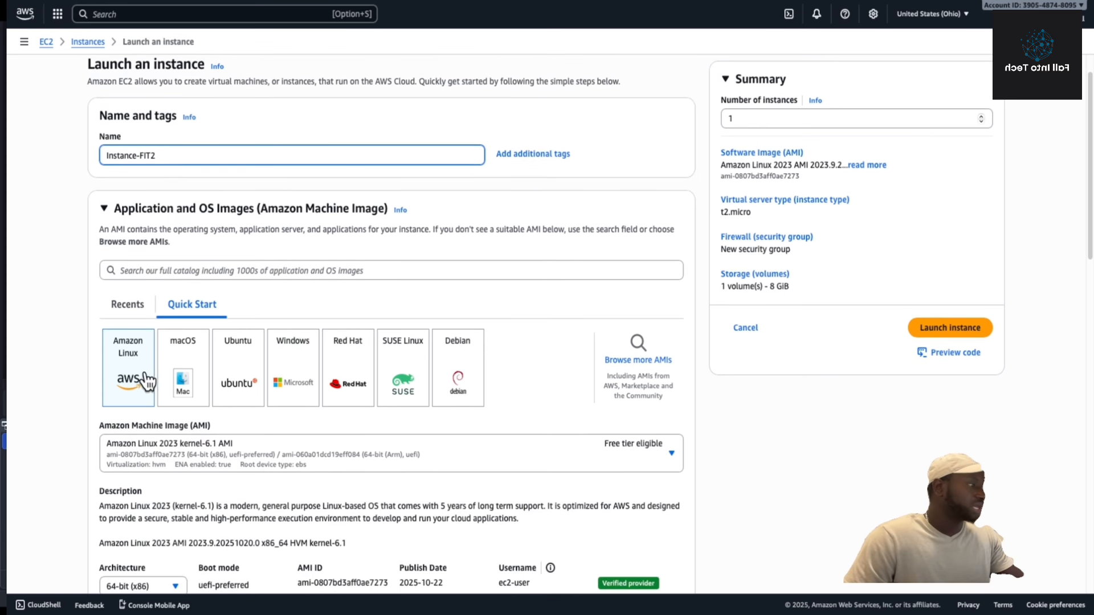
scroll(148, 379, "down", 1)
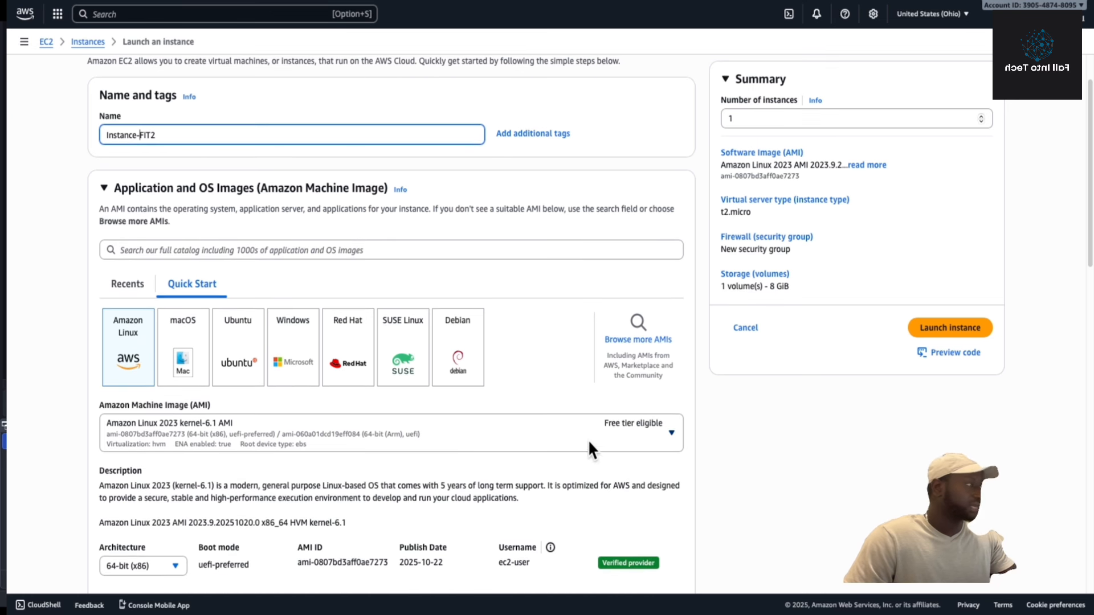
scroll(415, 374, "down", 3)
scroll(524, 334, "down", 5)
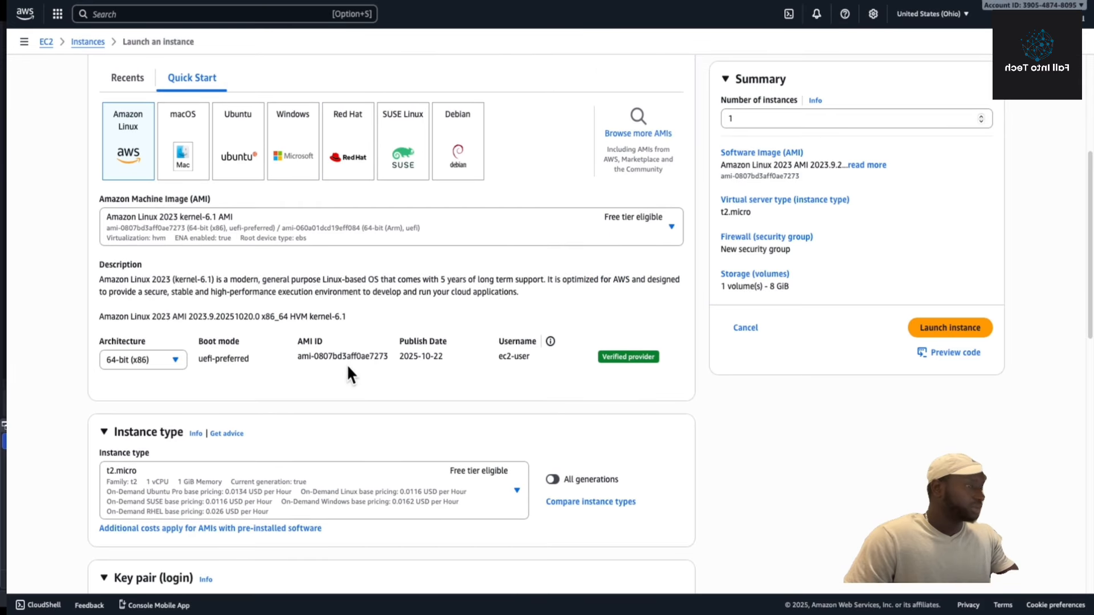
scroll(376, 345, "down", 3)
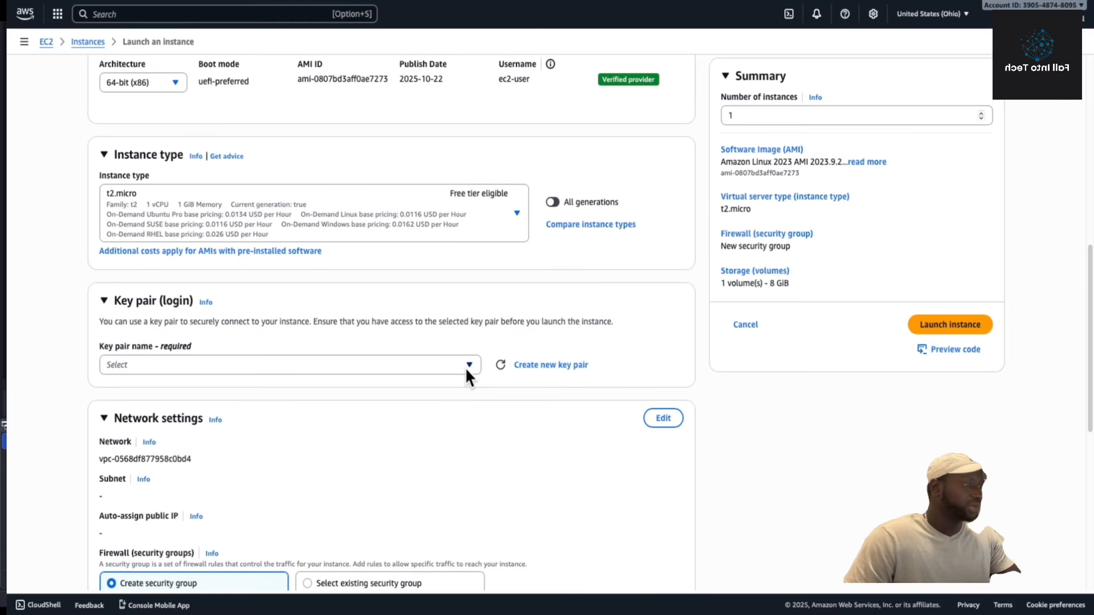
left_click(465, 368)
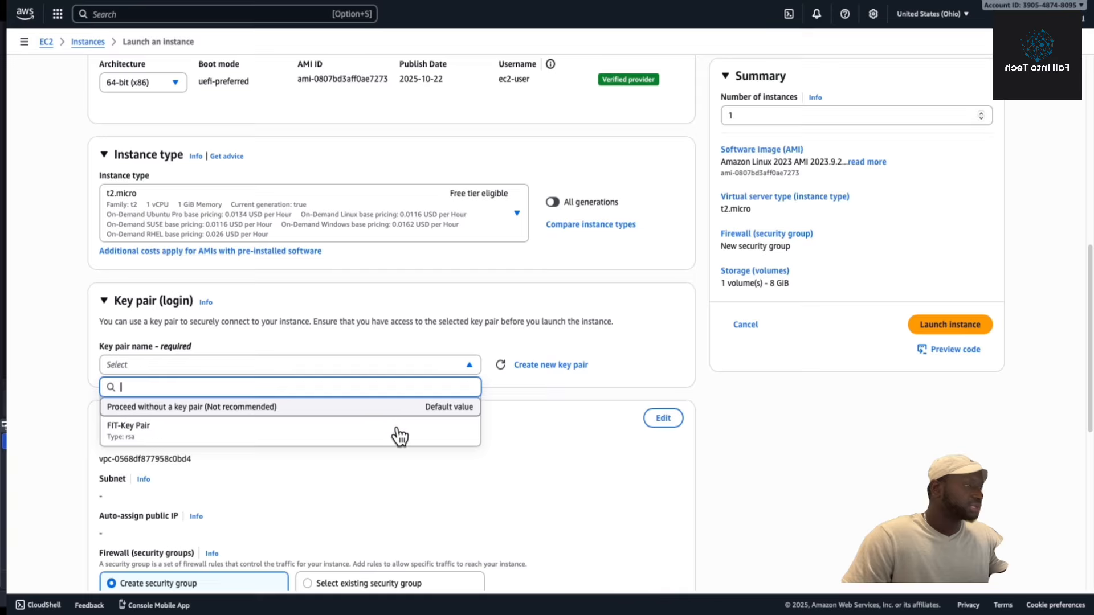
left_click(389, 405)
scroll(563, 359, "down", 3)
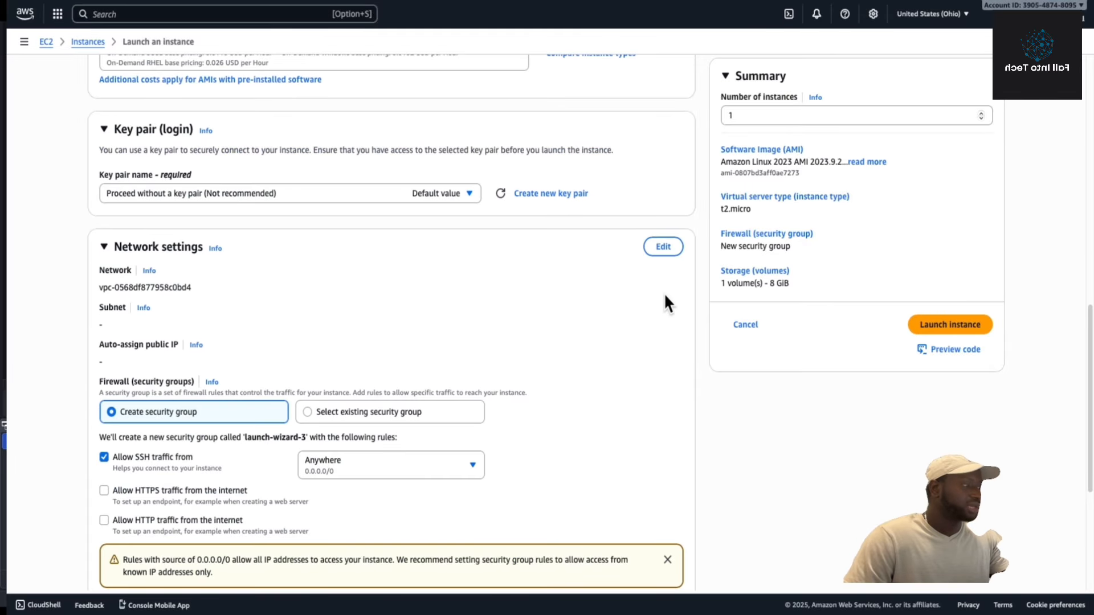
Edit the network settings of Instance-FIT2 and place it in the FIT-VPC2 network (10.2.0.0/16).
left_click(663, 247)
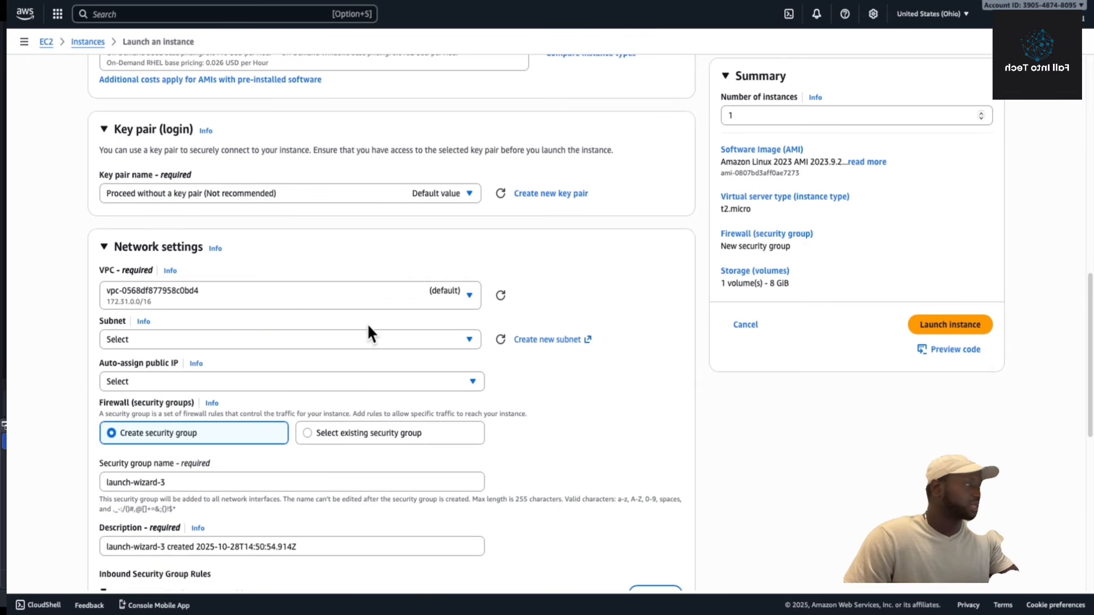
left_click(468, 300)
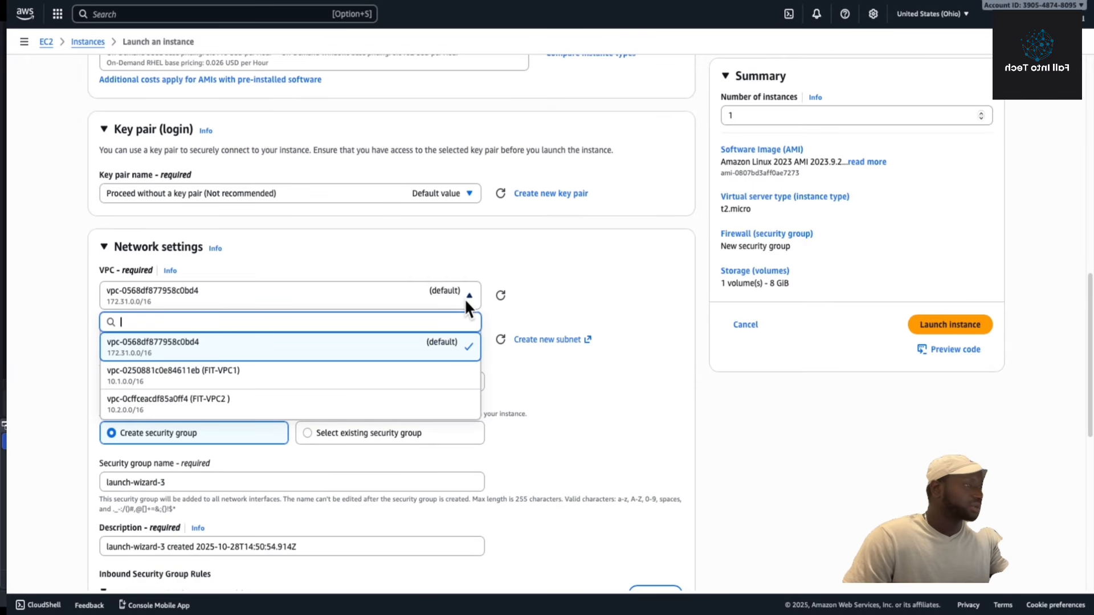
left_click(304, 404)
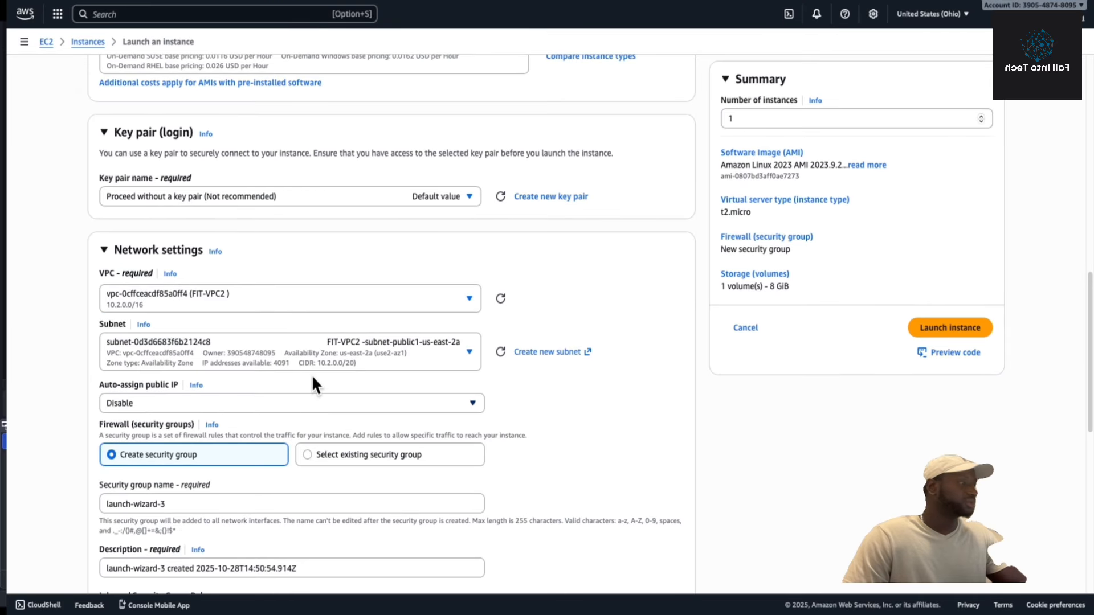
Use an existing security group for Instance-FIT2 and choose FIT-VPC2's default group.
scroll(342, 382, "down", 2)
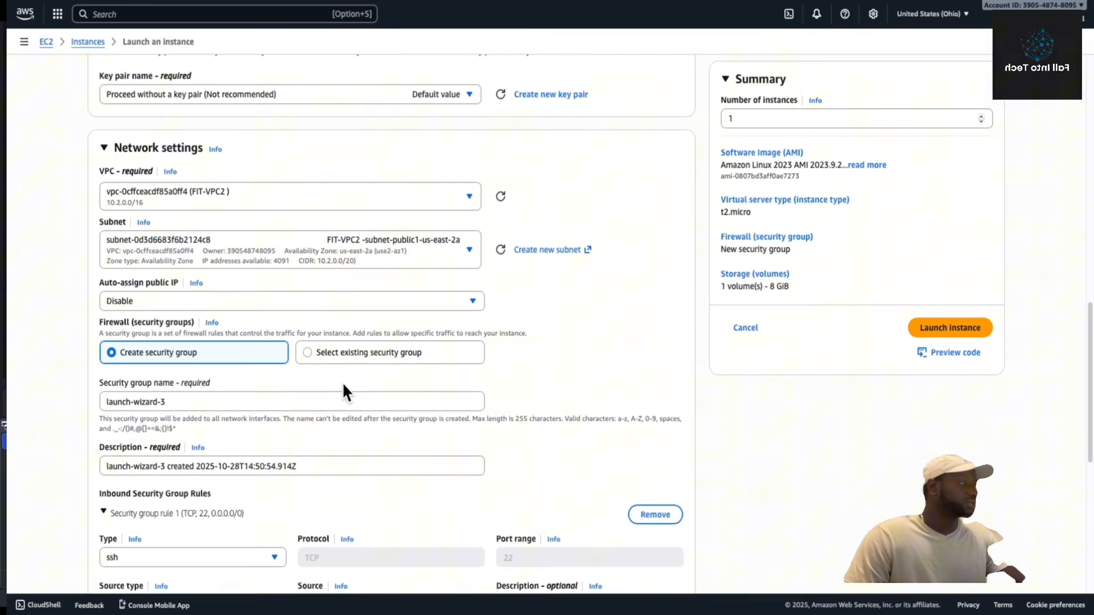
left_click(310, 355)
left_click(468, 399)
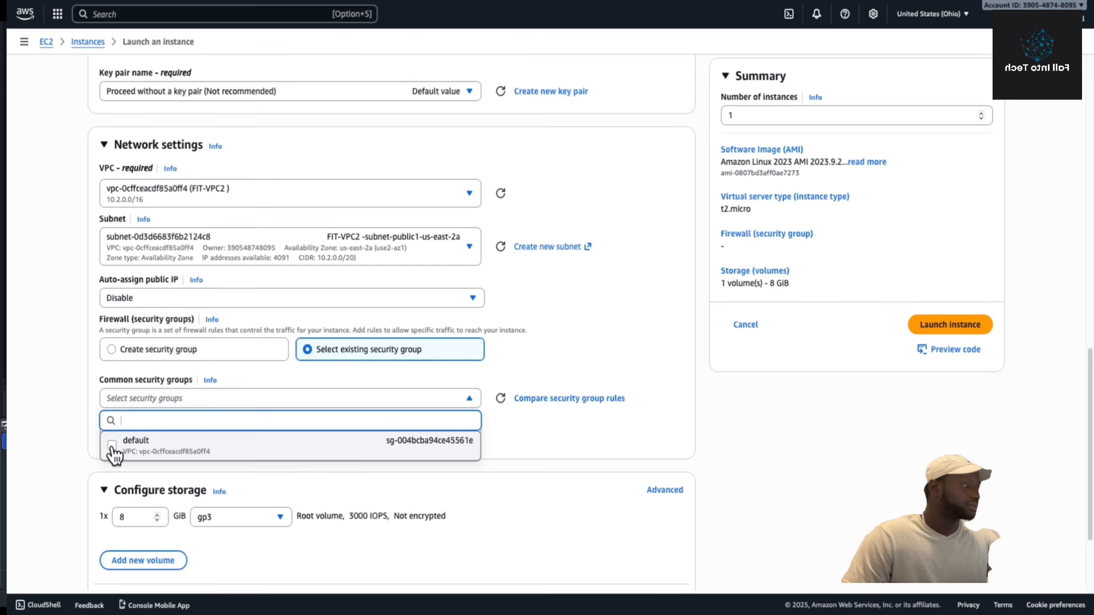
left_click(112, 445)
Launch Instance-FIT2 with the configured settings and return to the instances list.
scroll(349, 451, "down", 1)
scroll(350, 450, "down", 2)
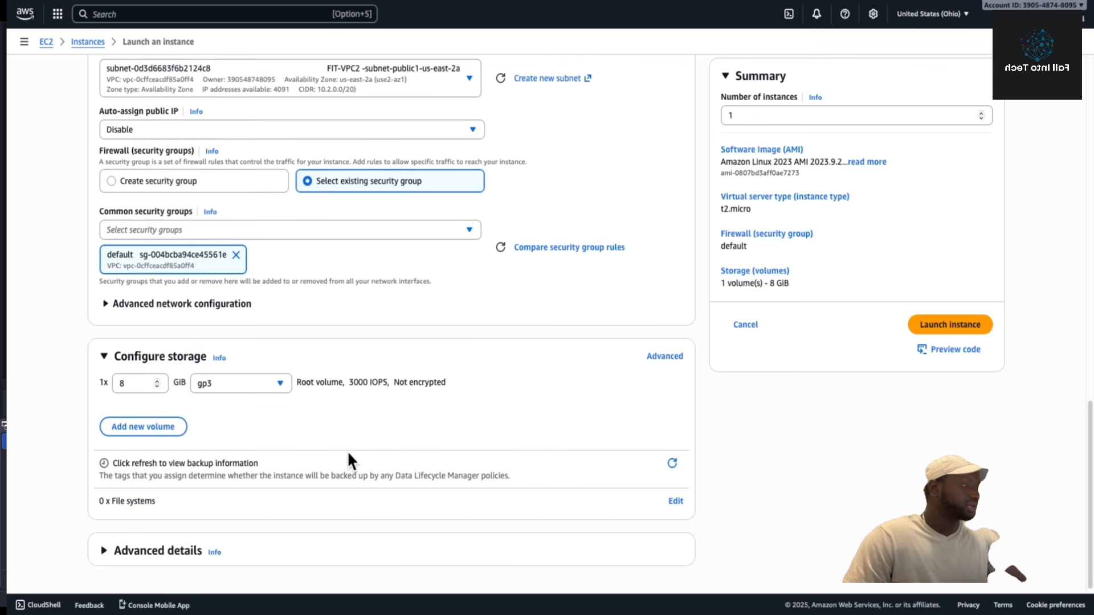
scroll(330, 467, "up", 12)
scroll(549, 427, "up", 4)
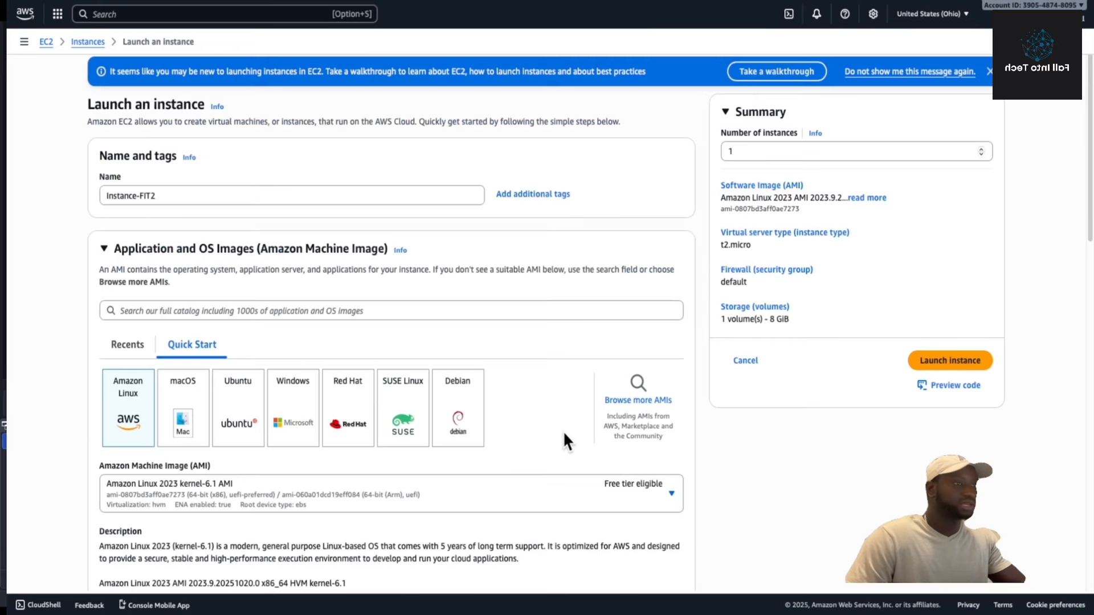
left_click(946, 363)
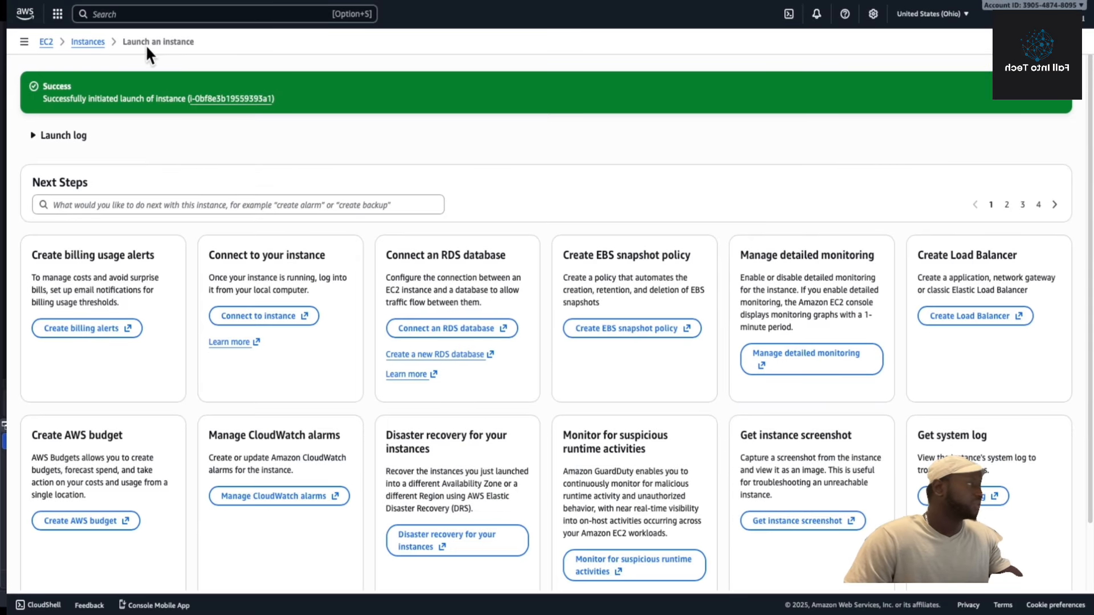
left_click(91, 40)
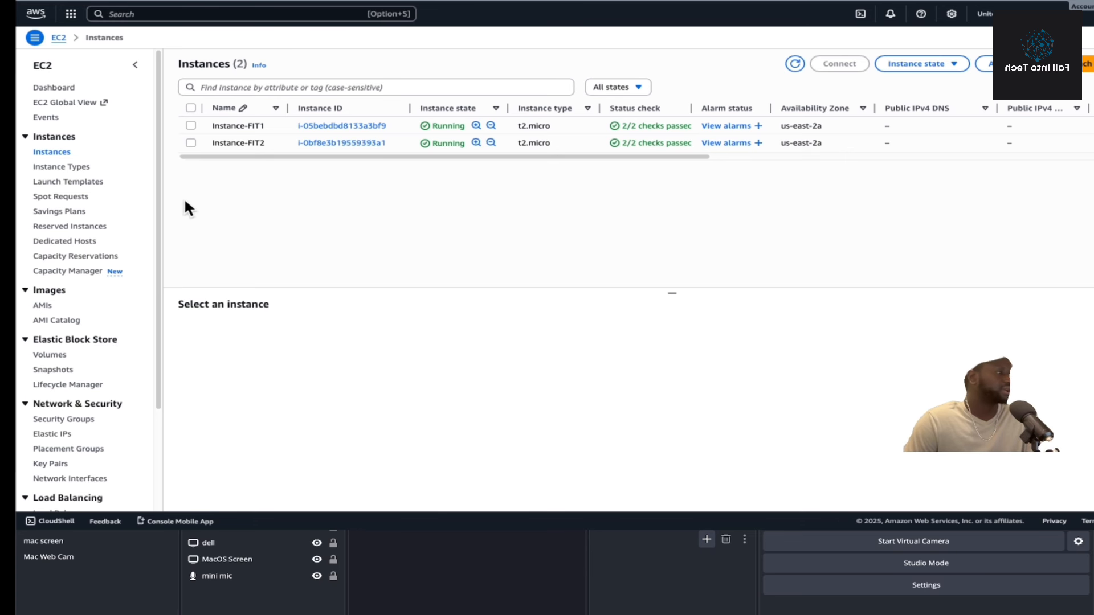
Check the connection options for Instance-FIT1, then return to the instances list and deselect the instance.
left_click(192, 126)
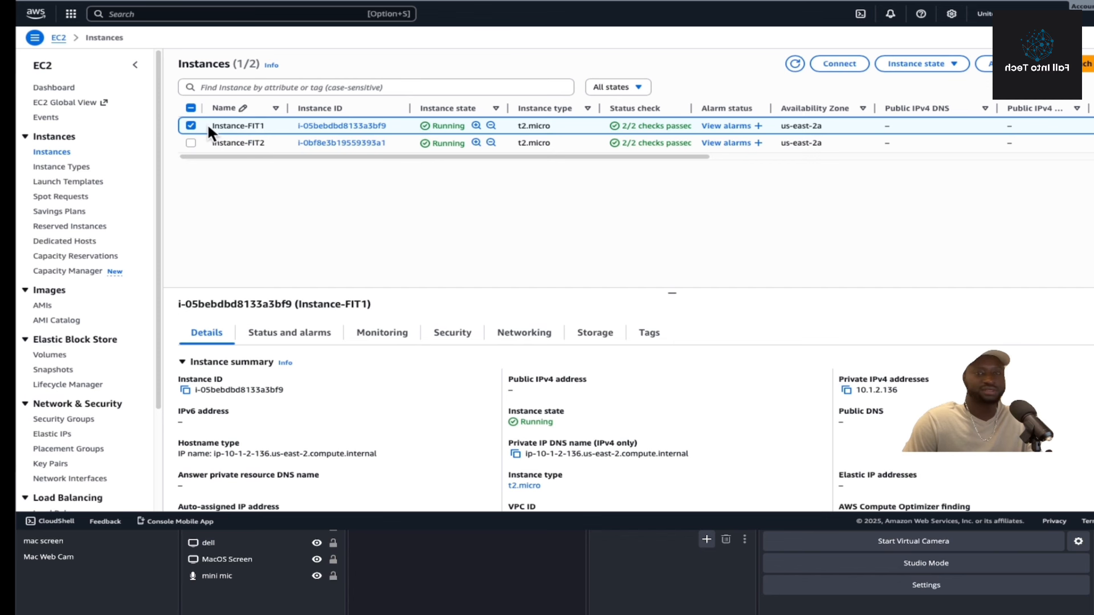
left_click(842, 65)
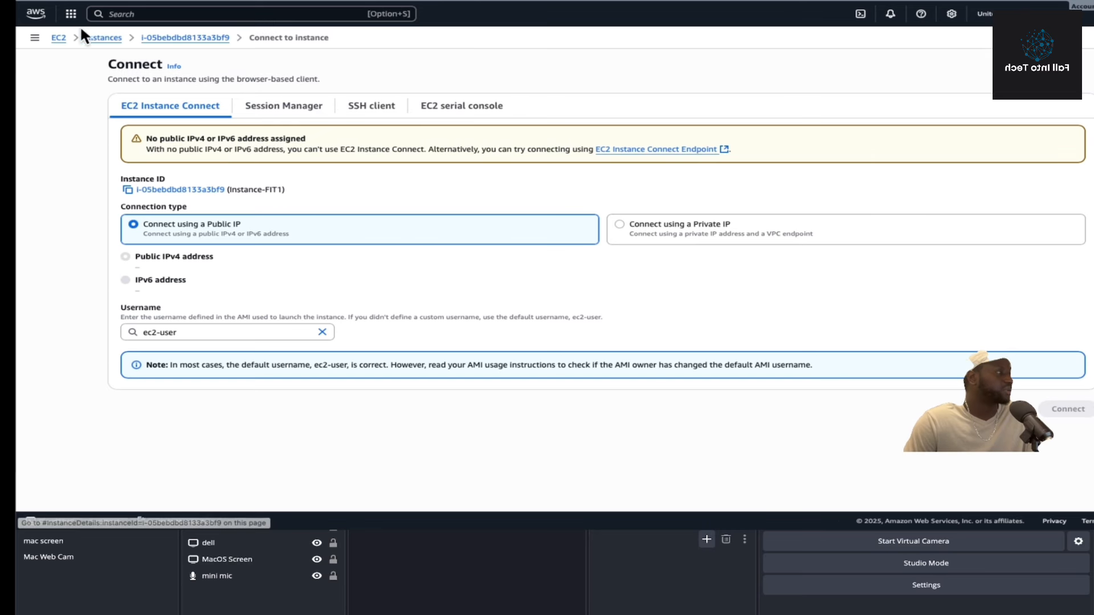
left_click(99, 40)
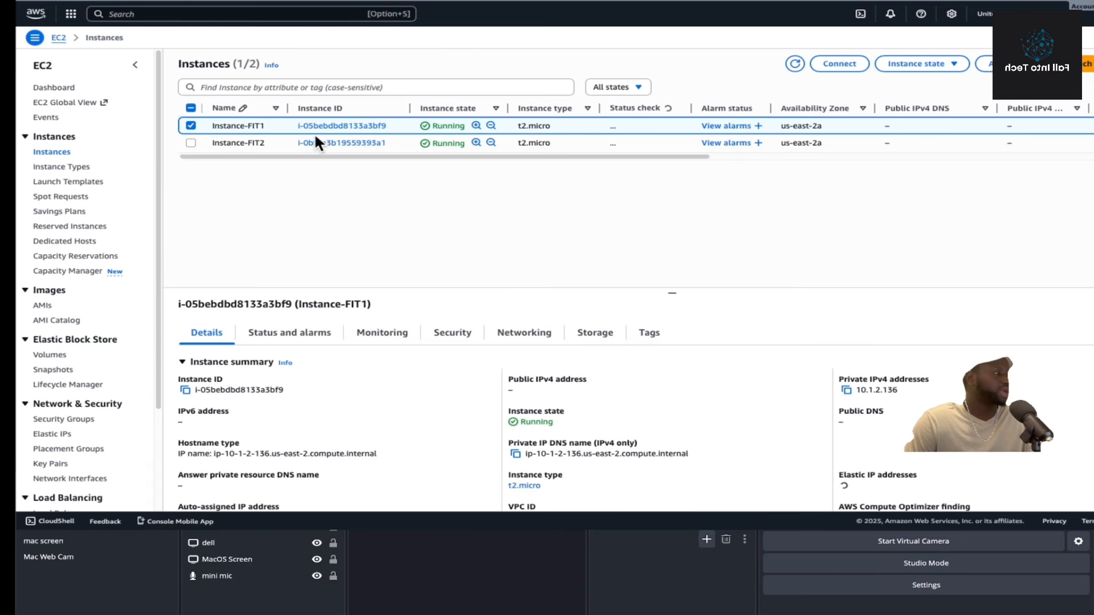
left_click(191, 126)
left_click(191, 125)
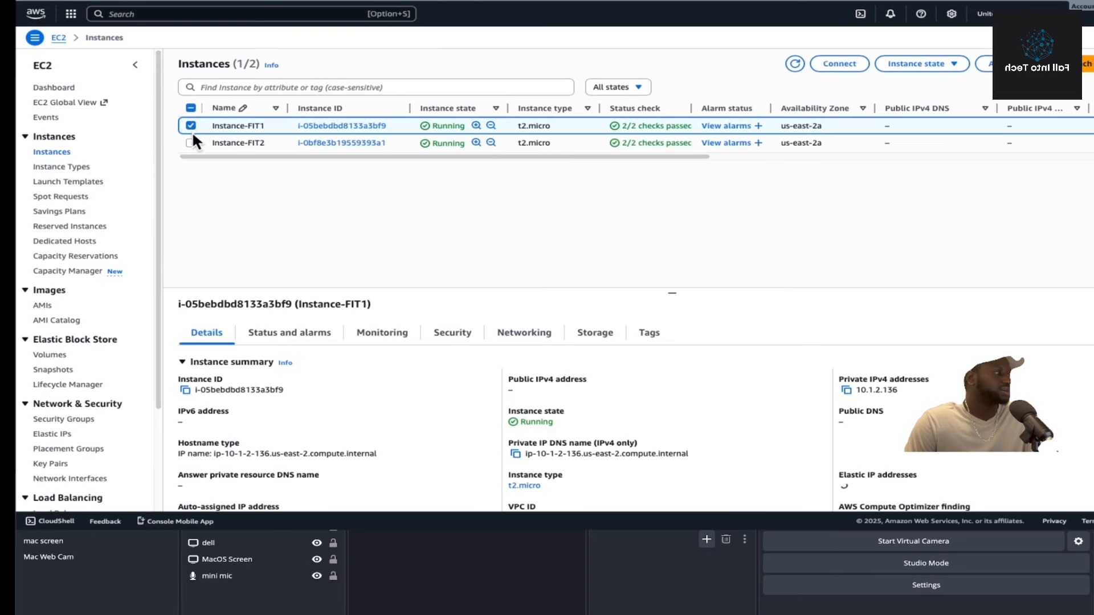
left_click(191, 126)
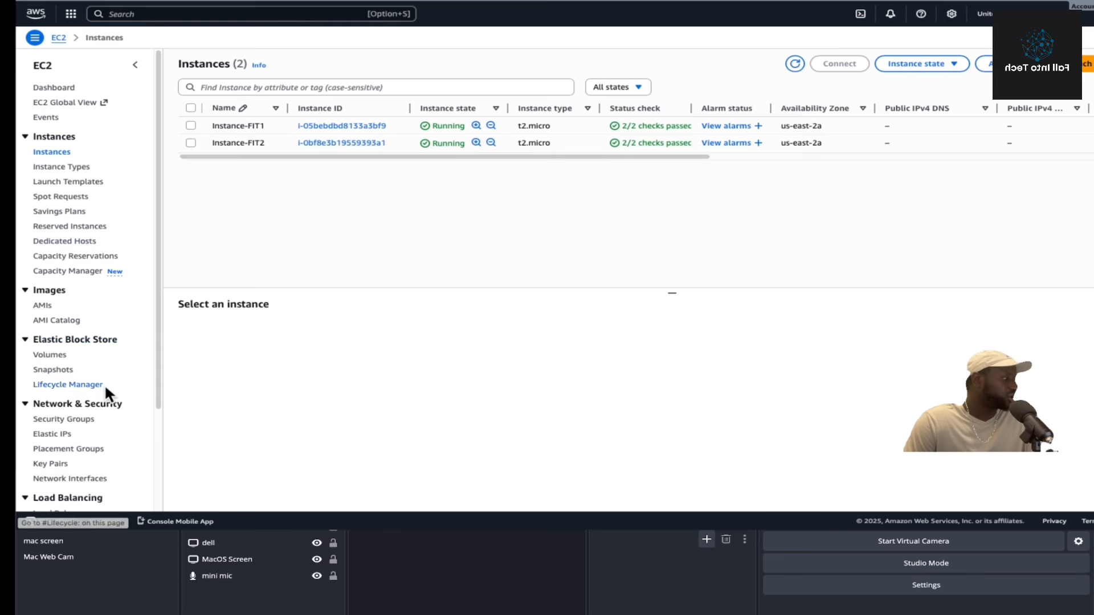
Open the Elastic IP addresses page under Network & Security.
scroll(91, 376, "down", 1)
scroll(84, 358, "down", 2)
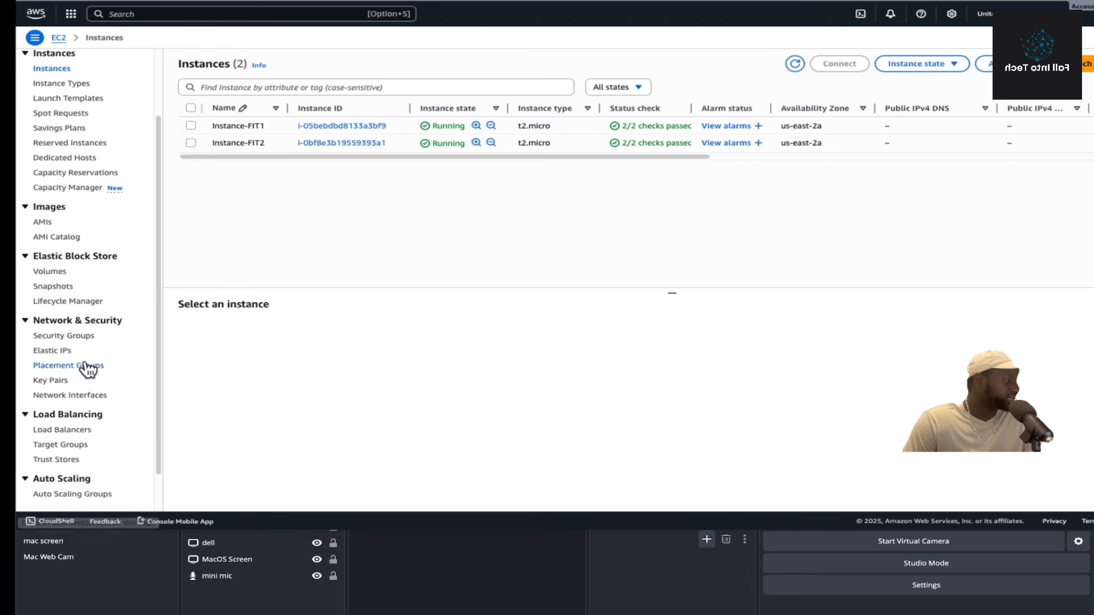
scroll(94, 342, "up", 3)
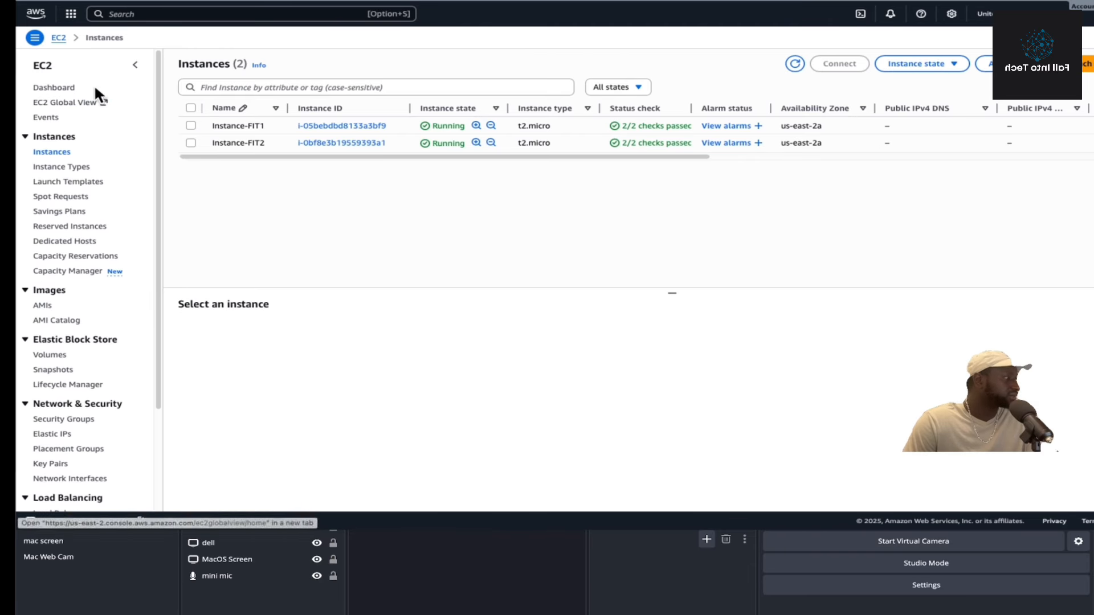
scroll(84, 117, "down", 1)
scroll(85, 354, "down", 1)
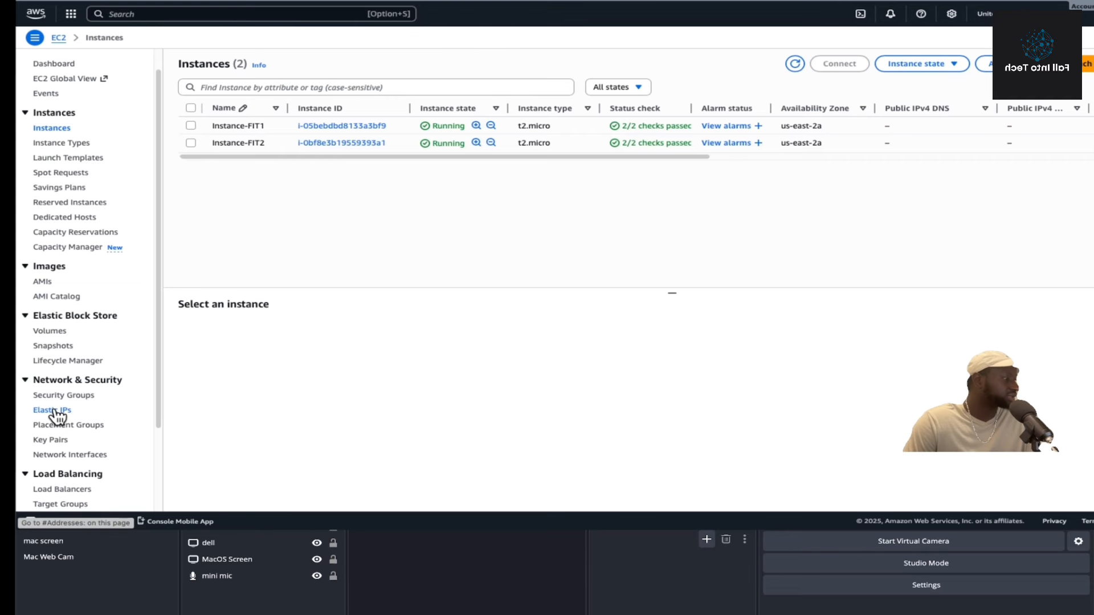
left_click(57, 411)
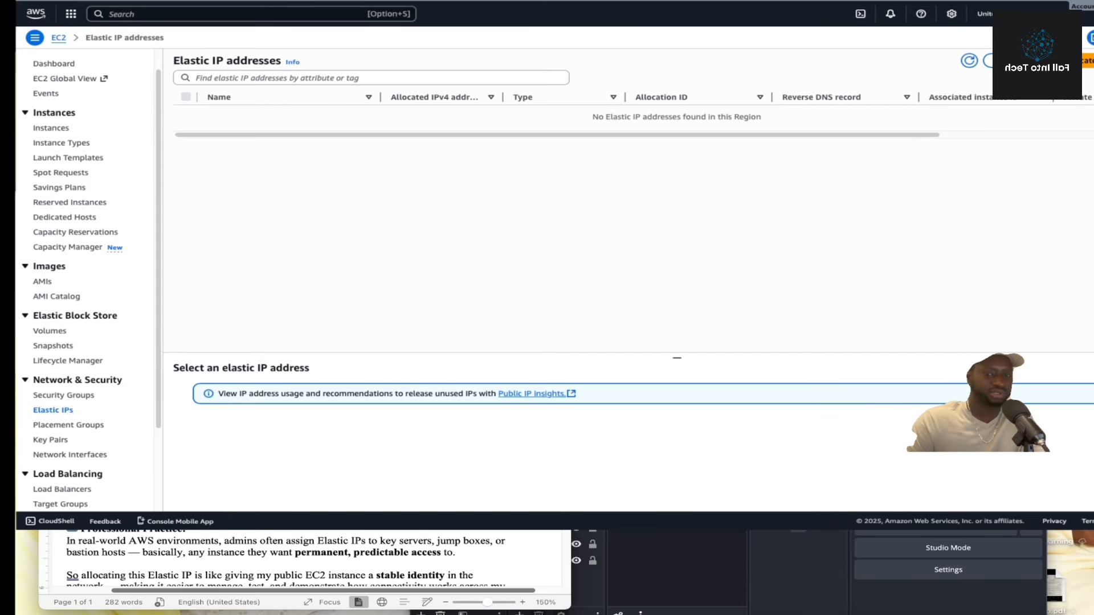
Allocate a new Elastic IP address from Amazon's pool of IPv4 addresses.
scroll(285, 559, "up", 1)
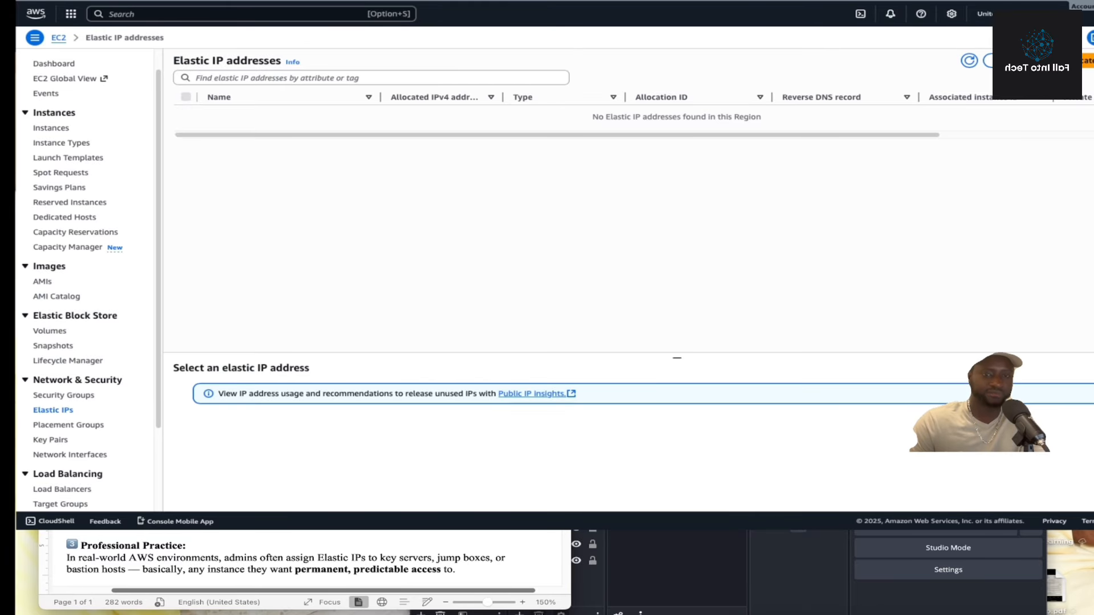
scroll(305, 559, "down", 2)
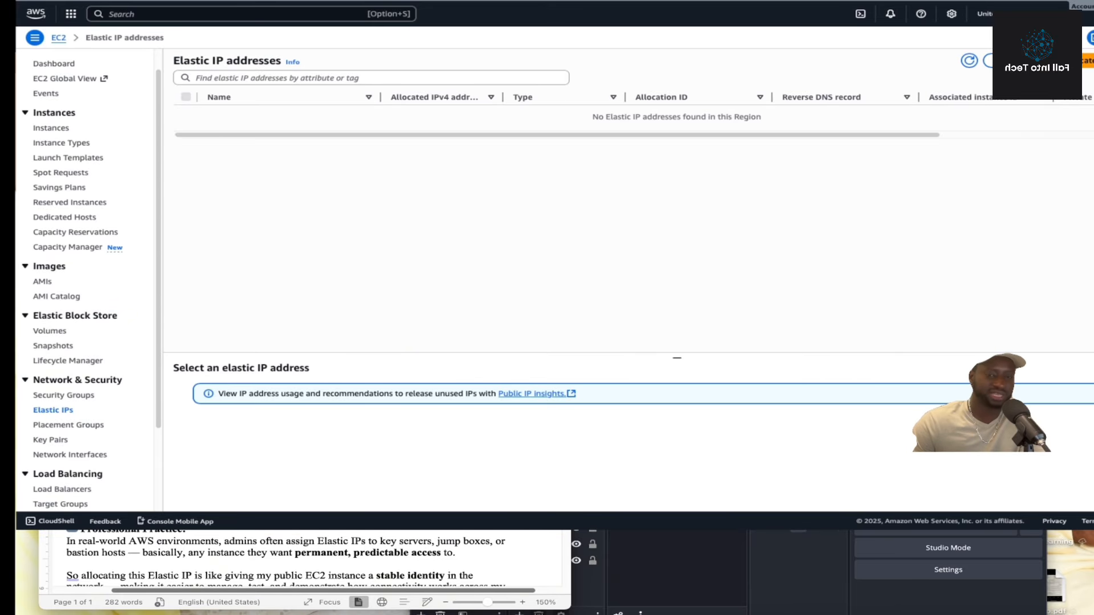
scroll(302, 558, "down", 2)
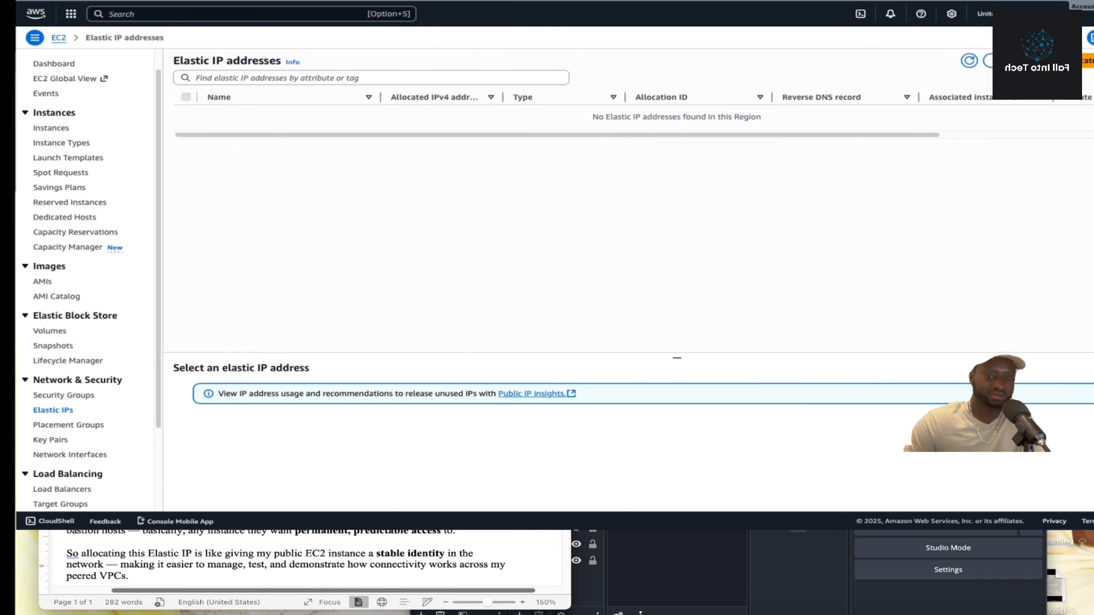
scroll(302, 556, "down", 1)
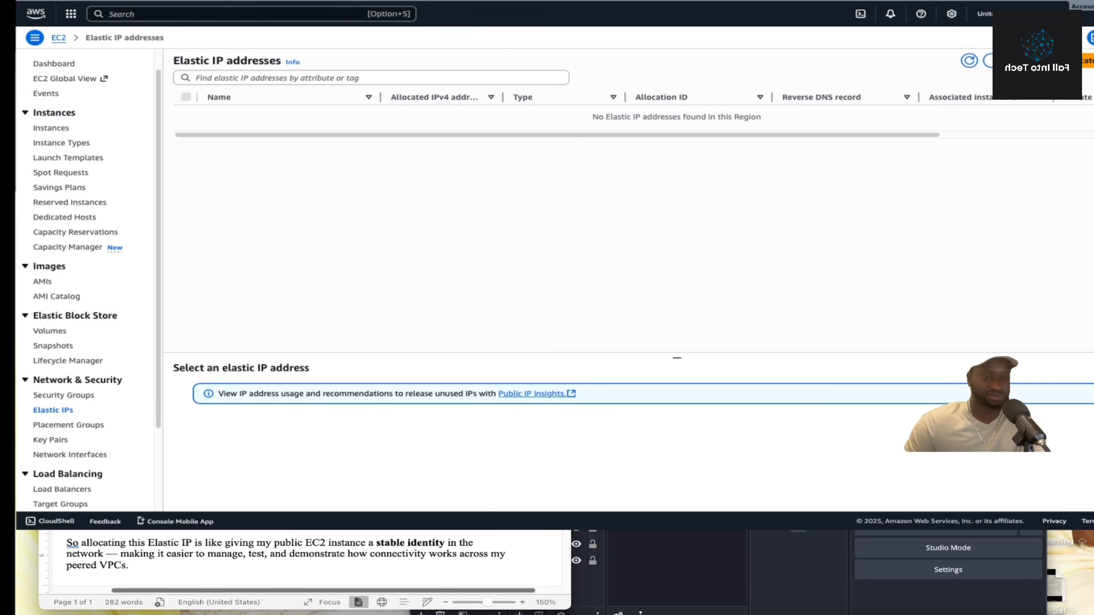
scroll(302, 556, "down", 1)
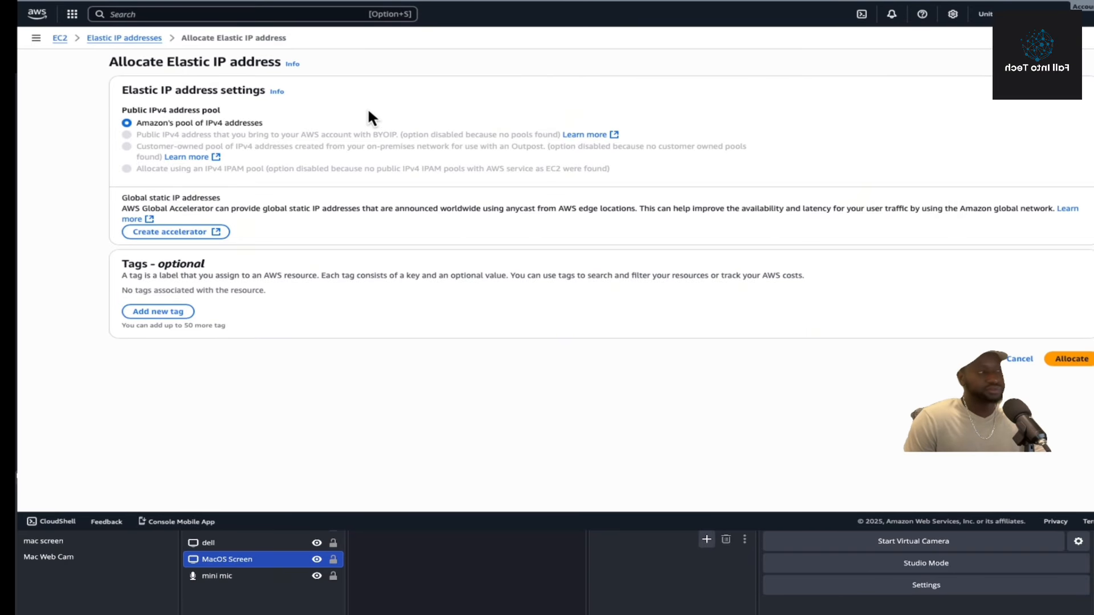
left_click(1072, 359)
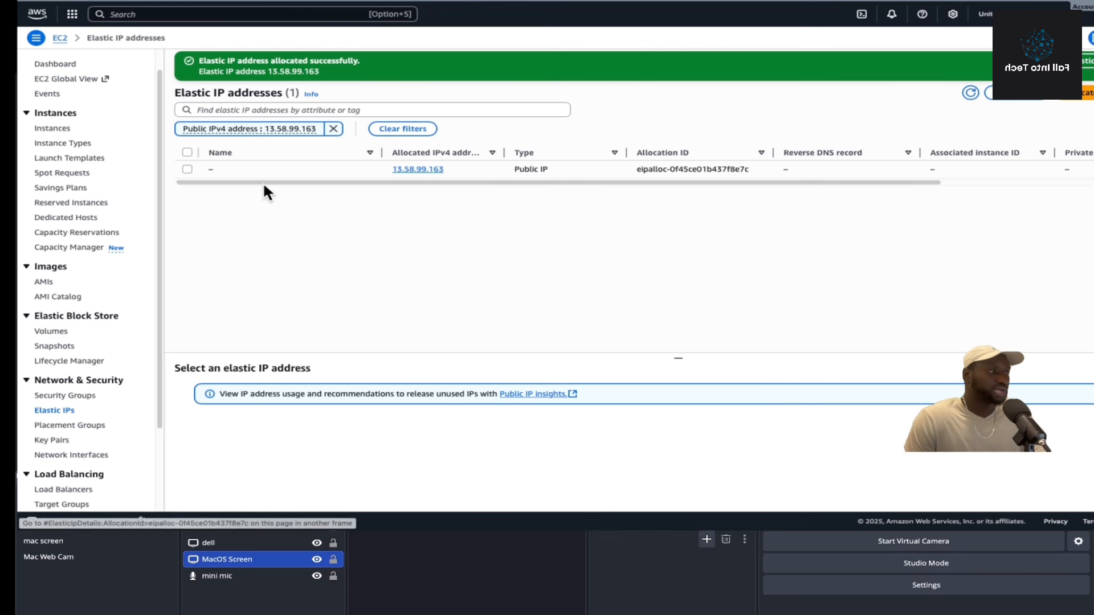
Associate the newly allocated Elastic IP address with Instance-FIT1, keeping Instance as the resource type.
left_click(186, 170)
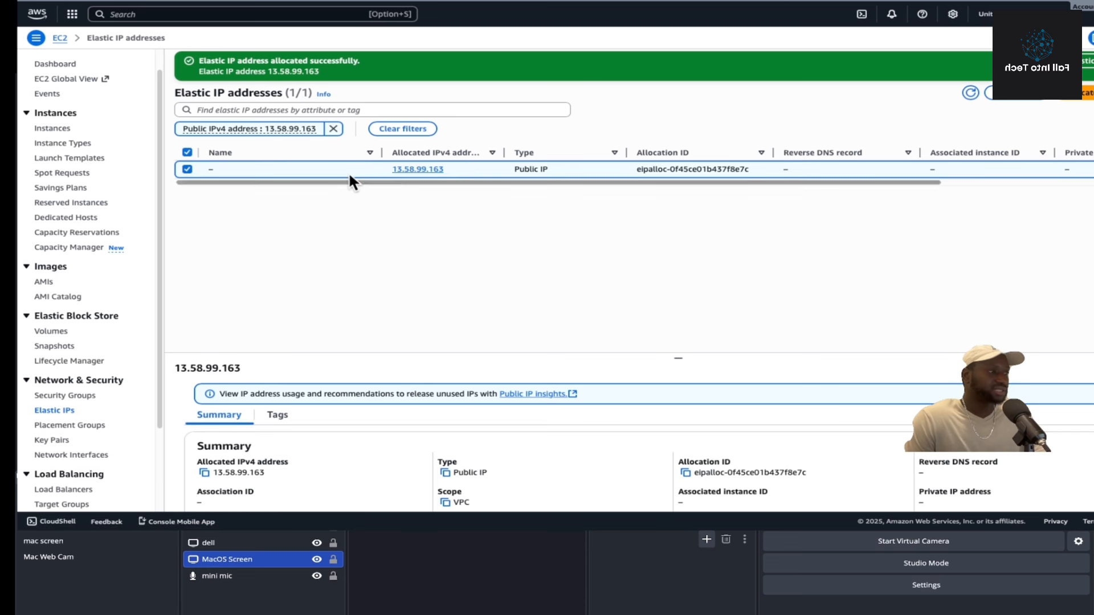
left_click(1040, 102)
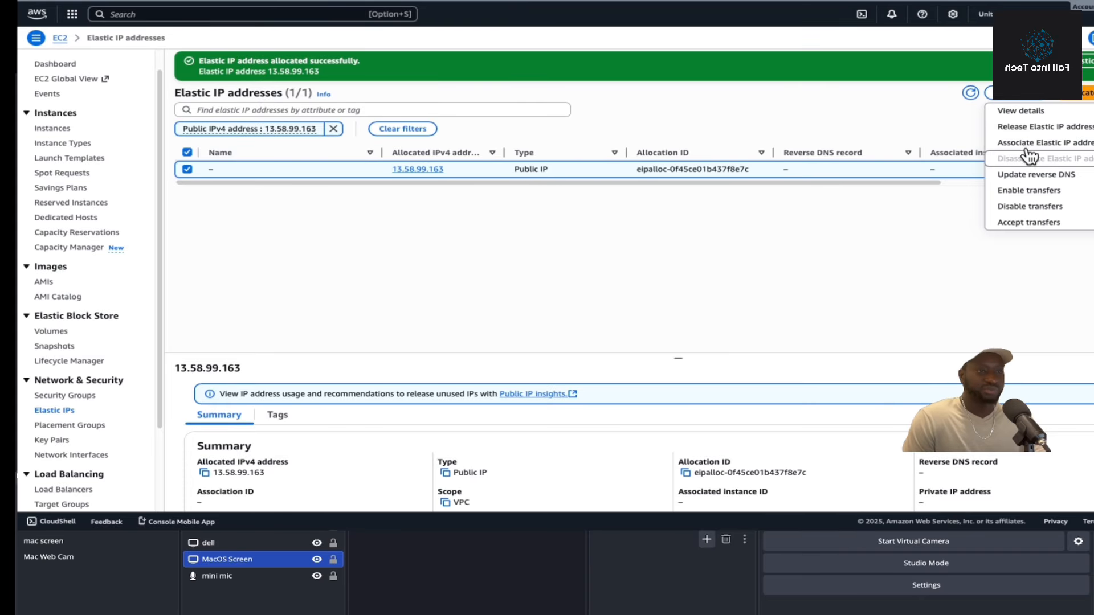
left_click(1061, 145)
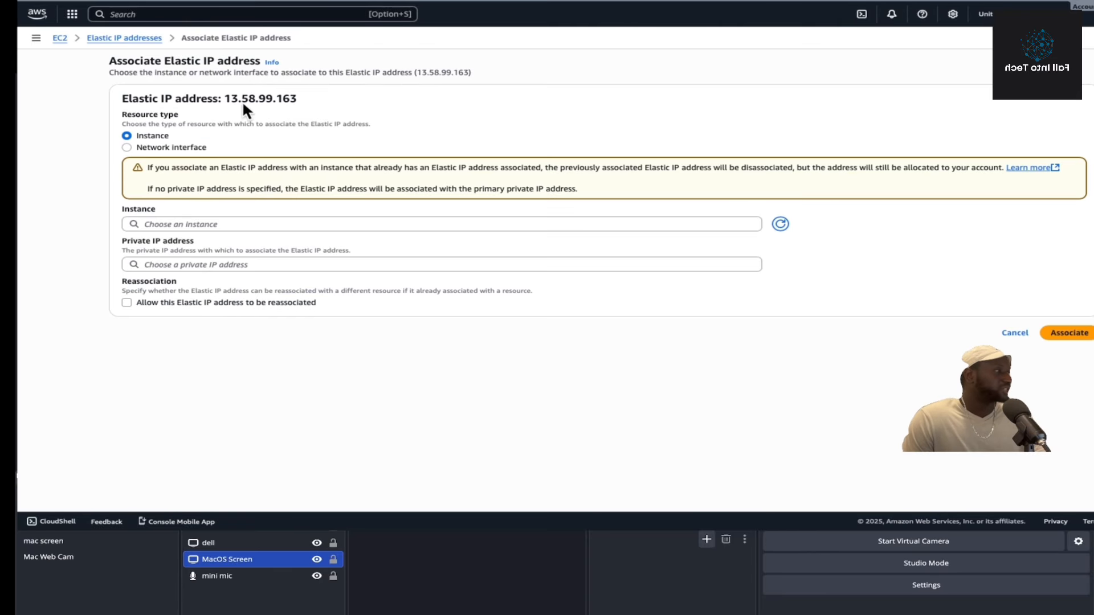
left_click_drag(302, 98, 223, 98)
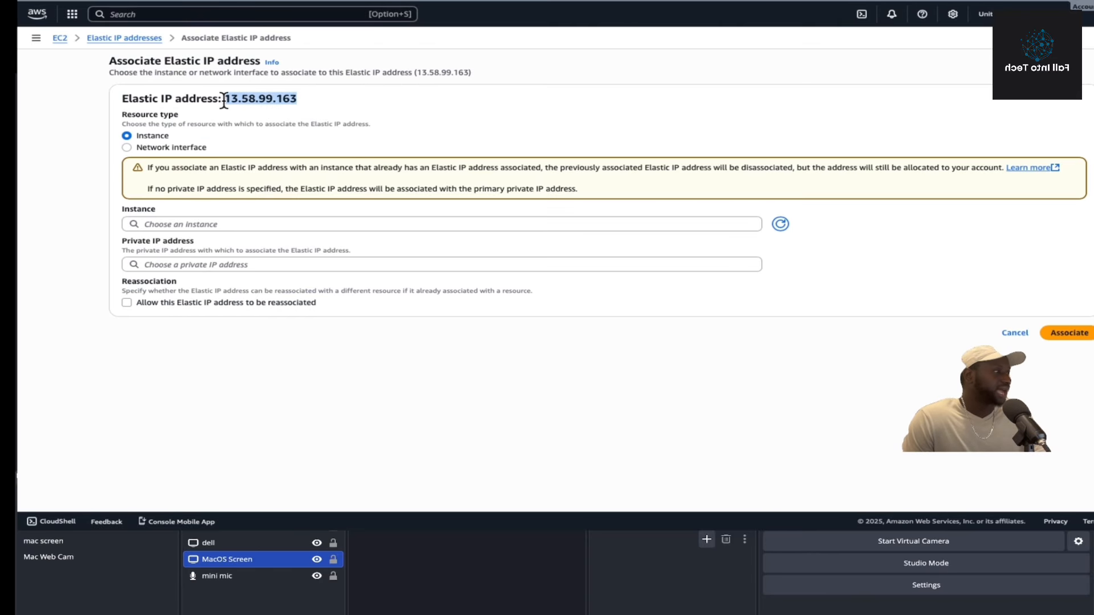
left_click(178, 131)
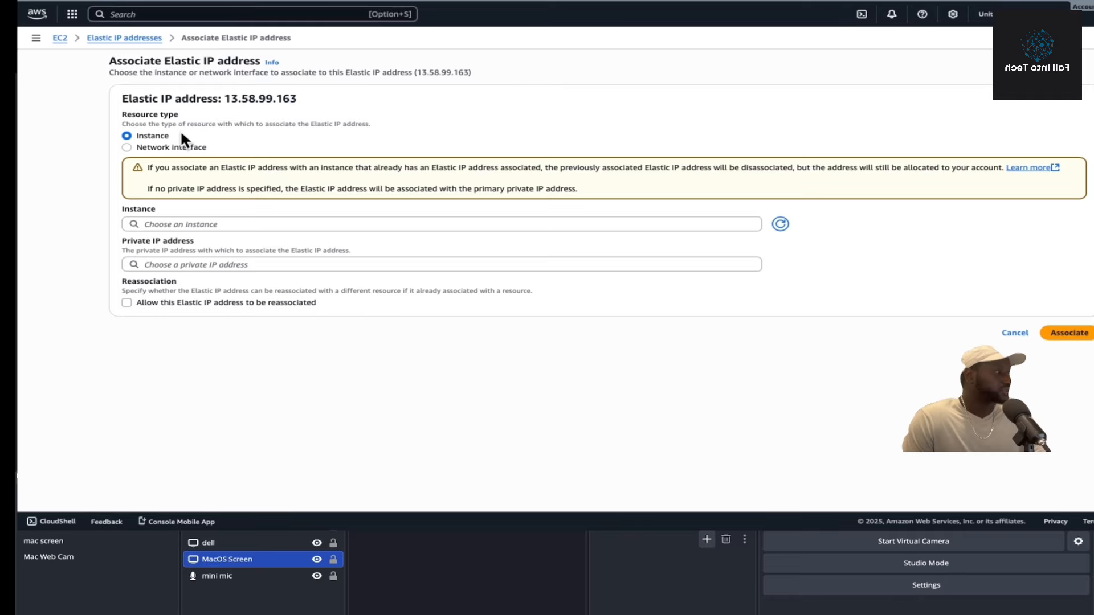
left_click_drag(179, 133, 160, 136)
left_click(214, 138)
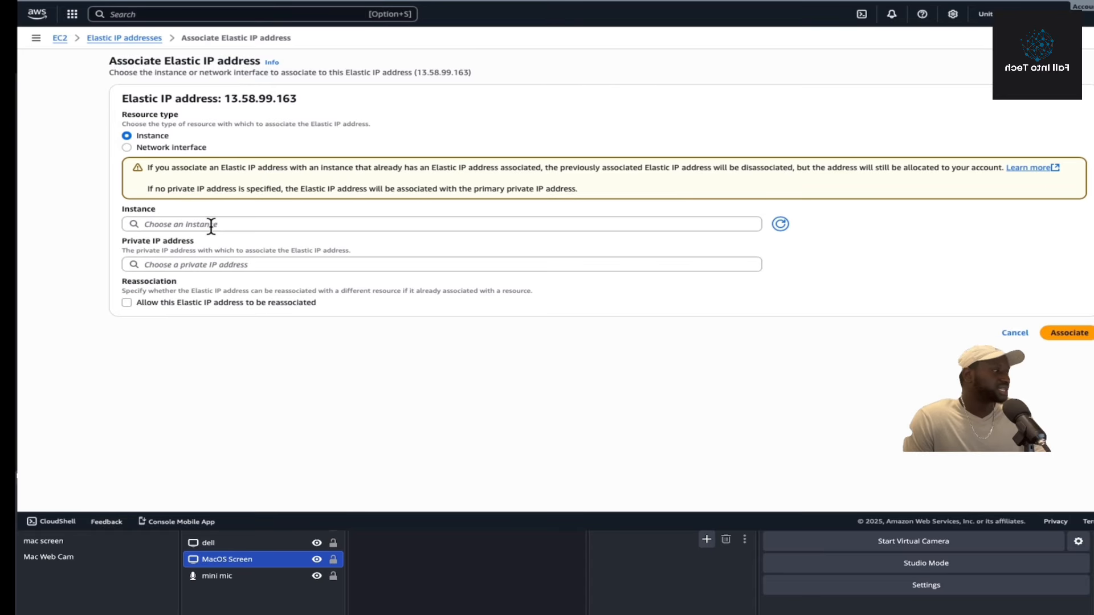
left_click(211, 225)
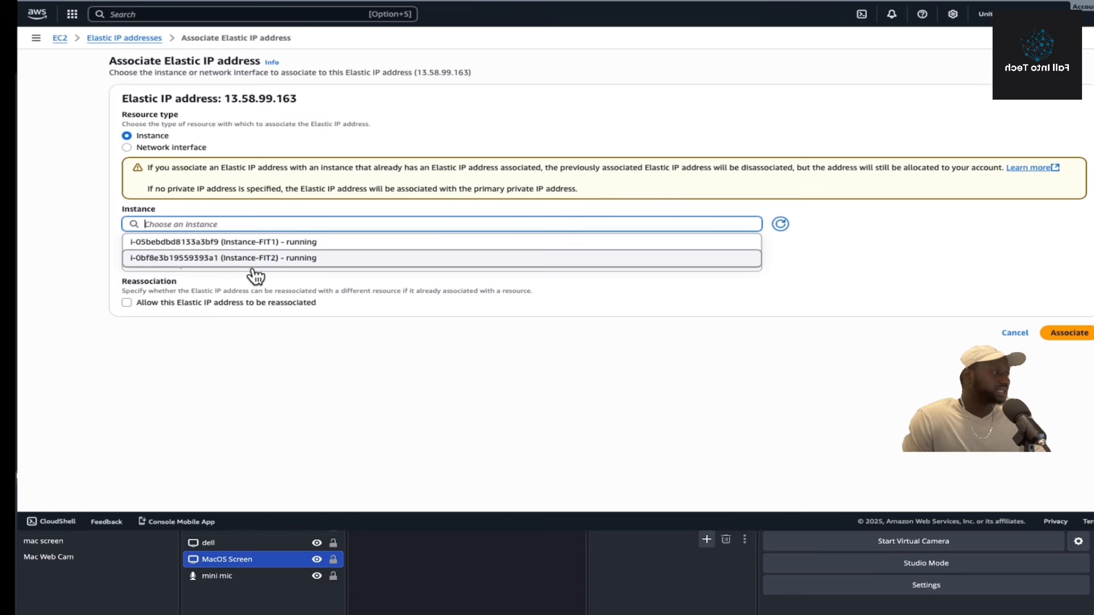
left_click(310, 242)
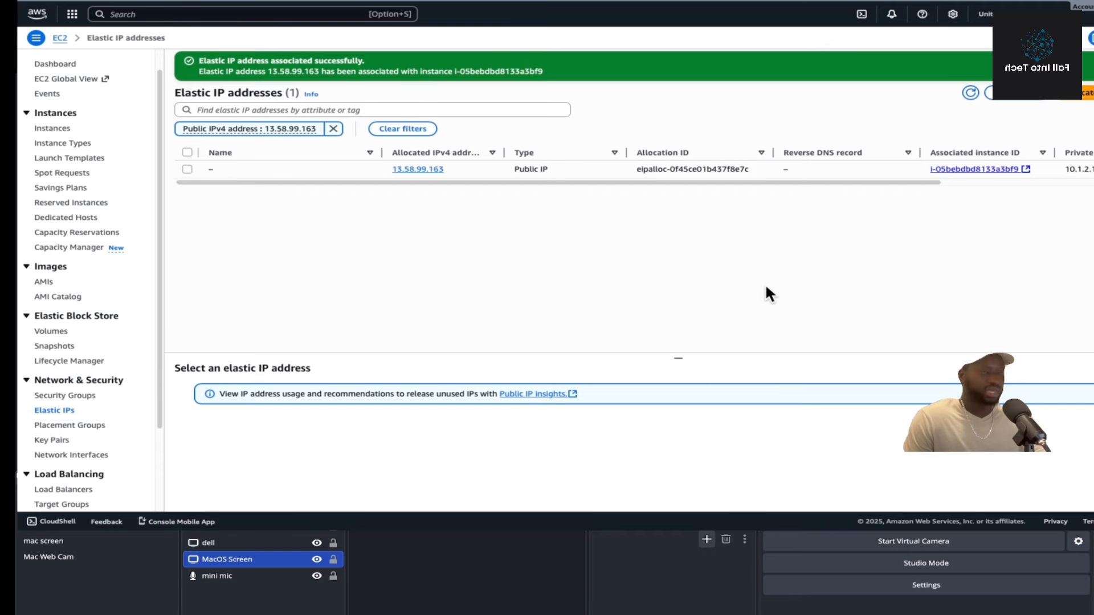
Compare the public IPv4 address details of Instance-FIT1 and Instance-FIT2 in the instances list.
left_click(52, 128)
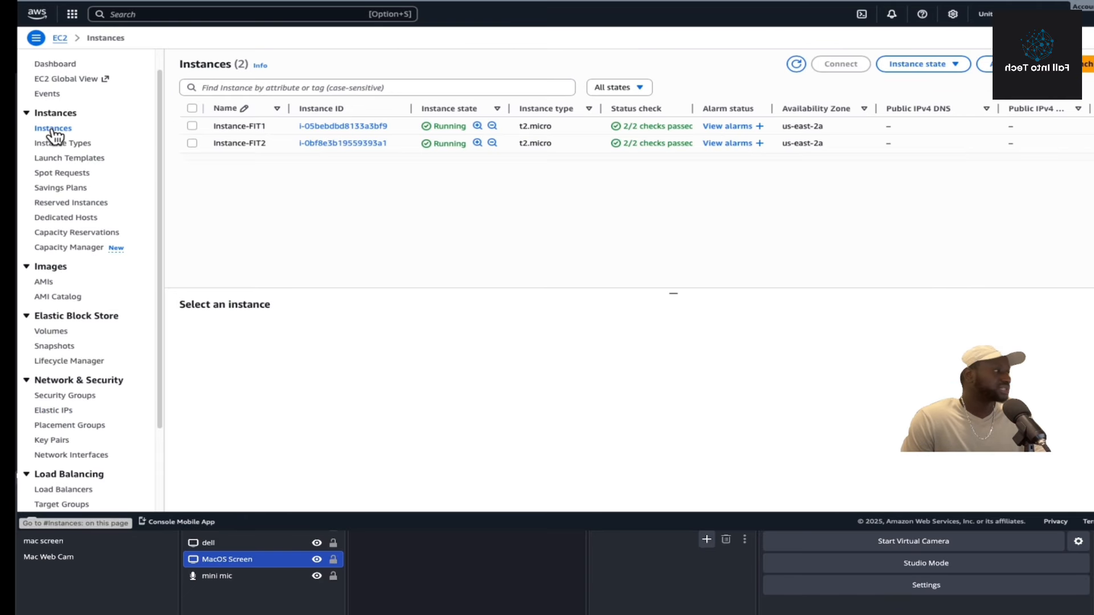
left_click(192, 126)
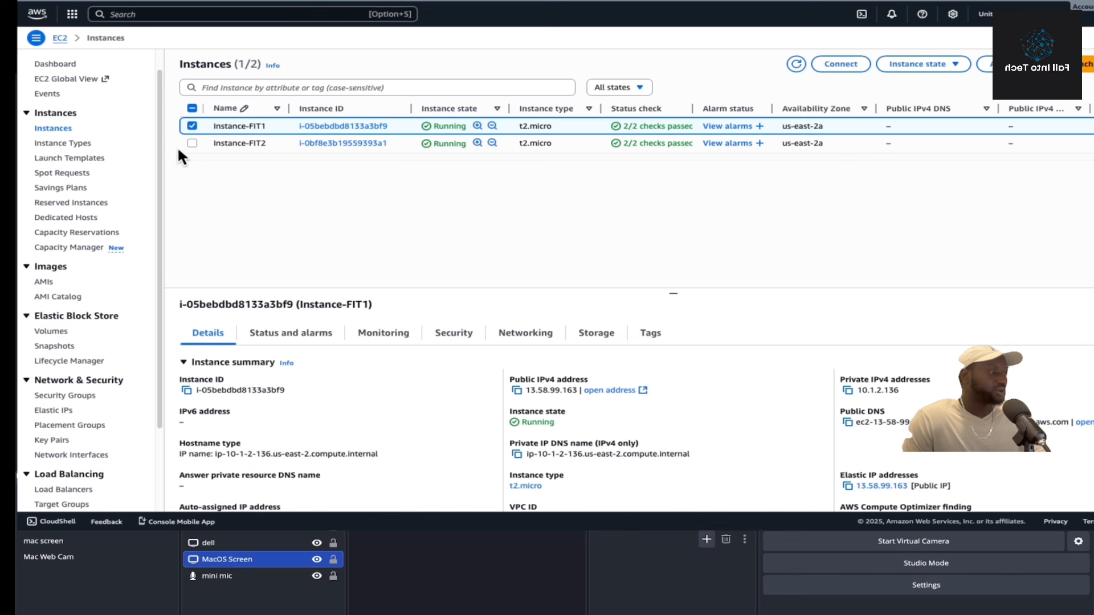
left_click(193, 143)
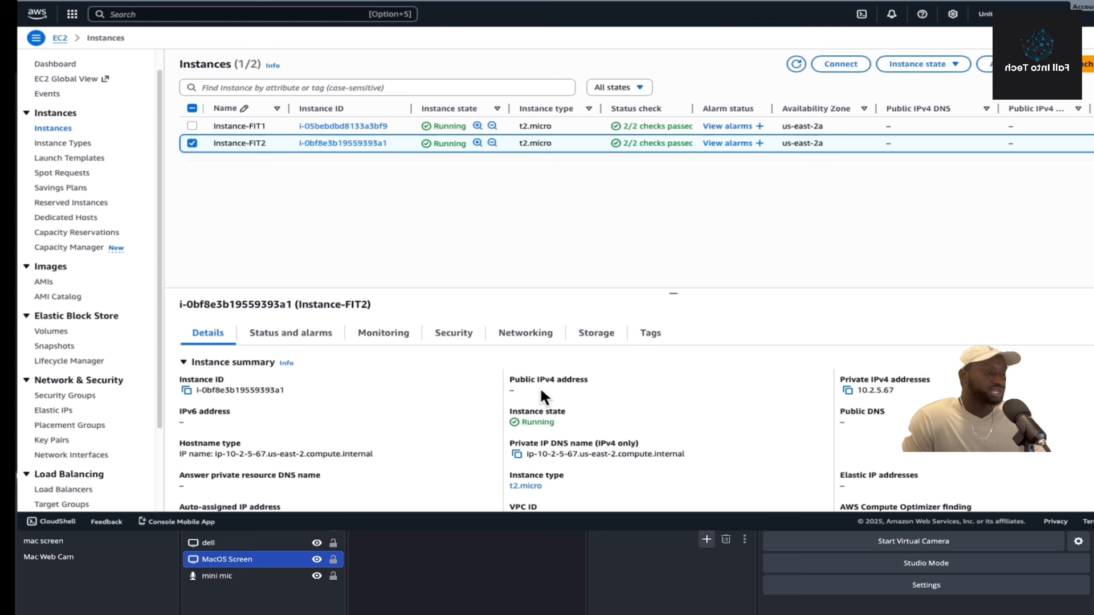
Try to connect to Instance-FIT1 through EC2 Instance Connect, using its public IPv4 address and the username ec2-user.
left_click(192, 140)
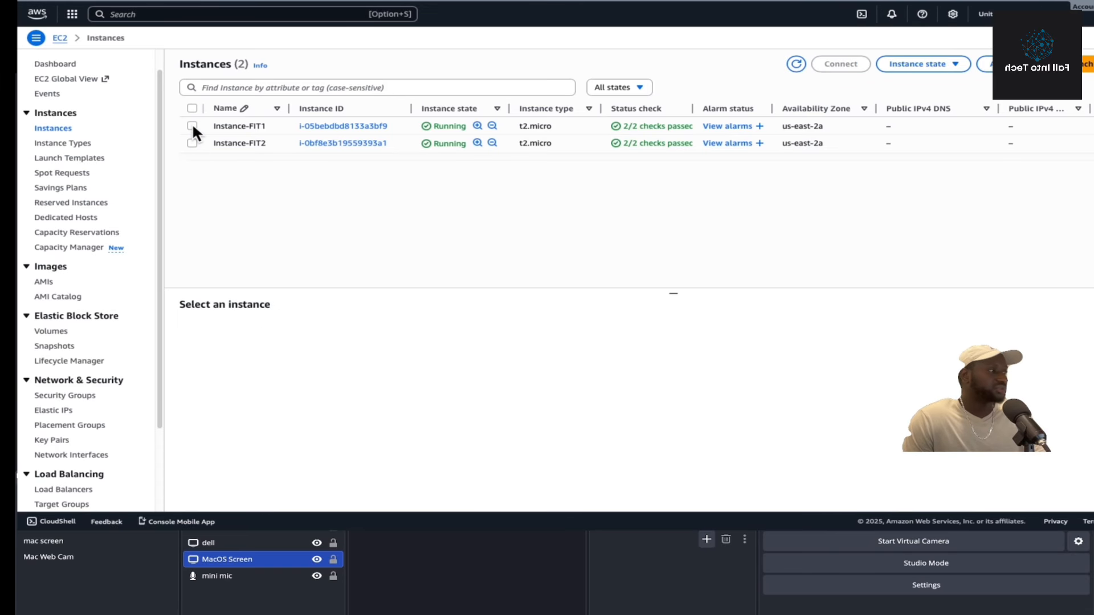
left_click(193, 125)
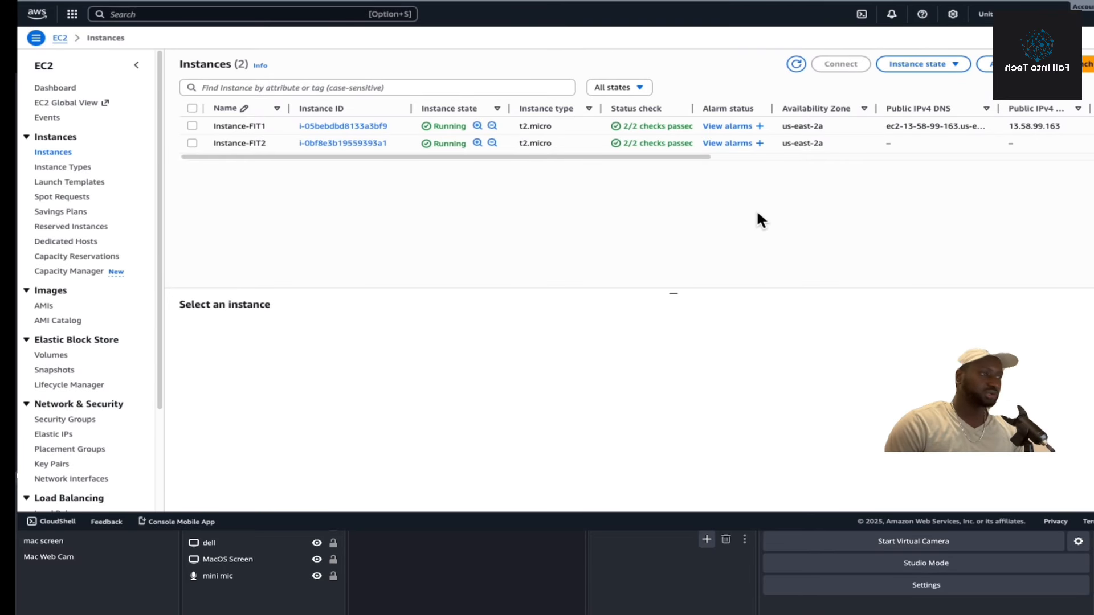
left_click(192, 126)
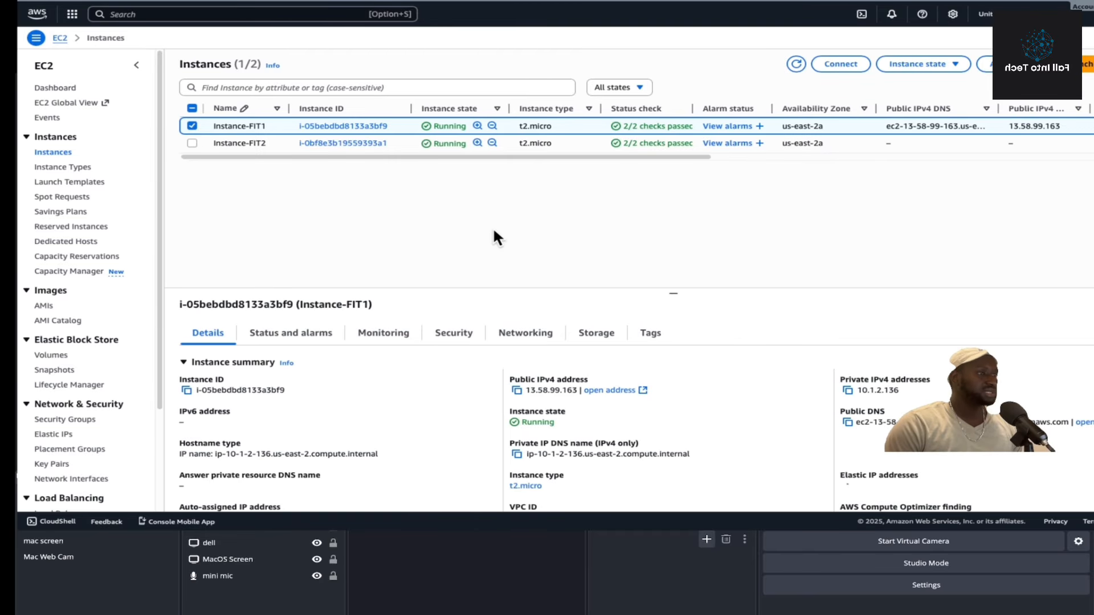
left_click(846, 63)
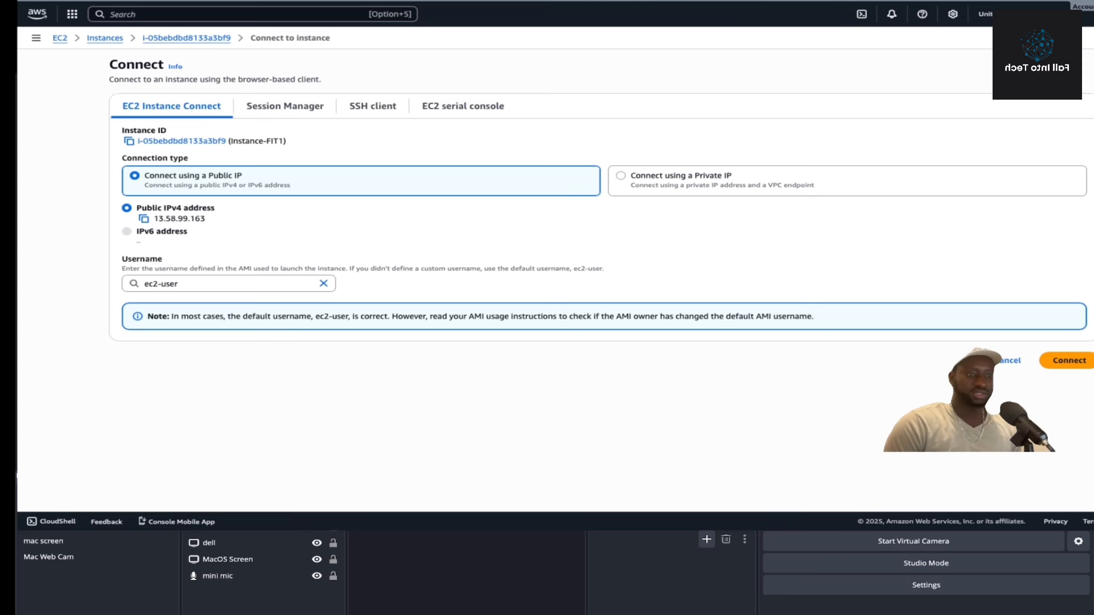
left_click(1079, 366)
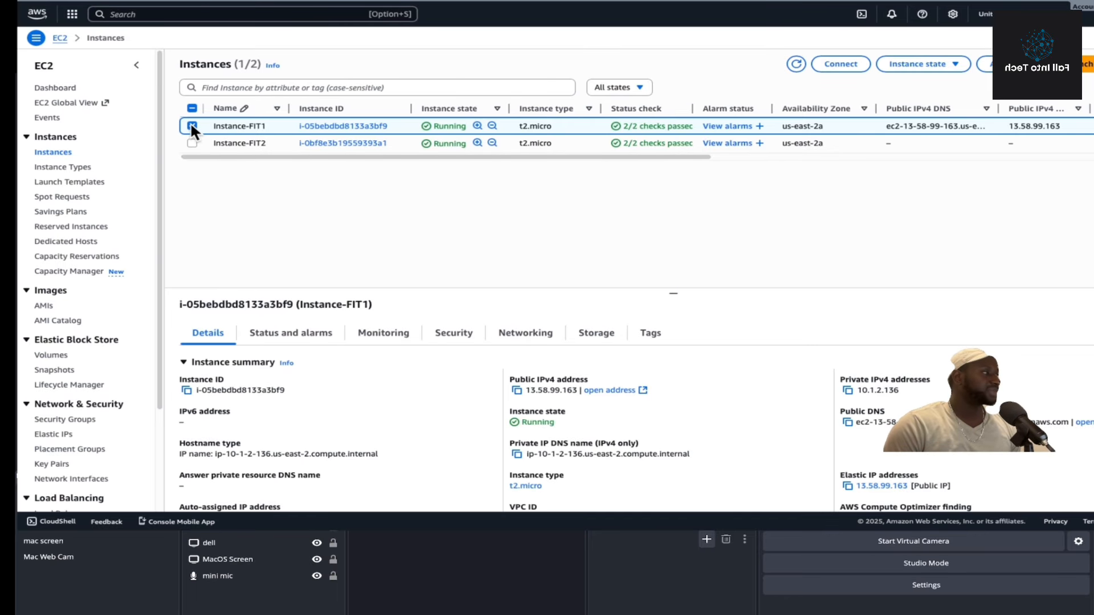
Switch to the VPC service and open its list of security groups.
left_click(191, 125)
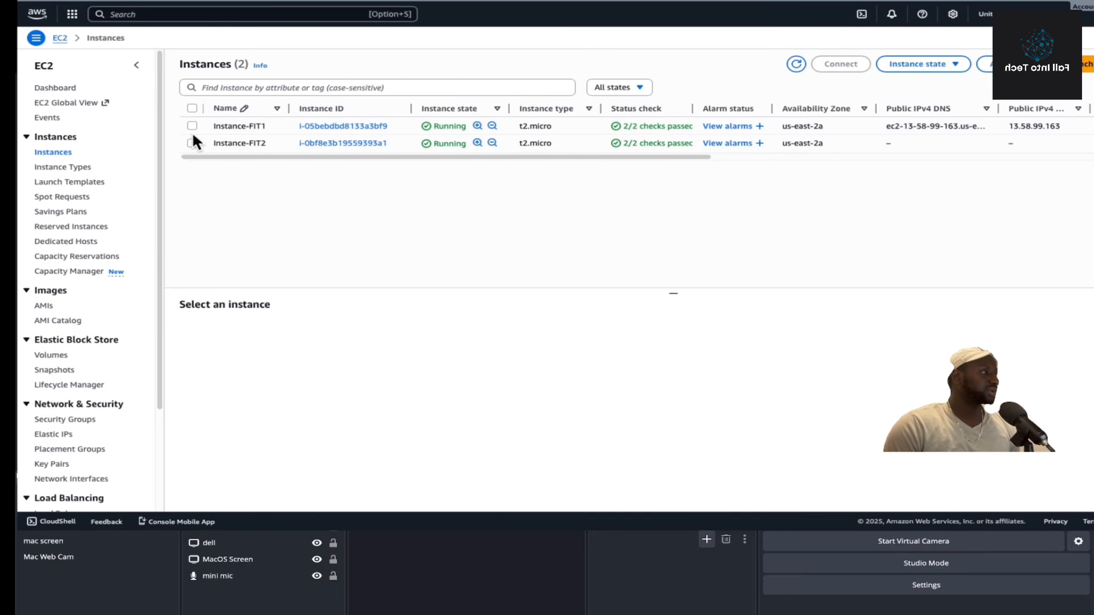
left_click(224, 16)
type("vpc")
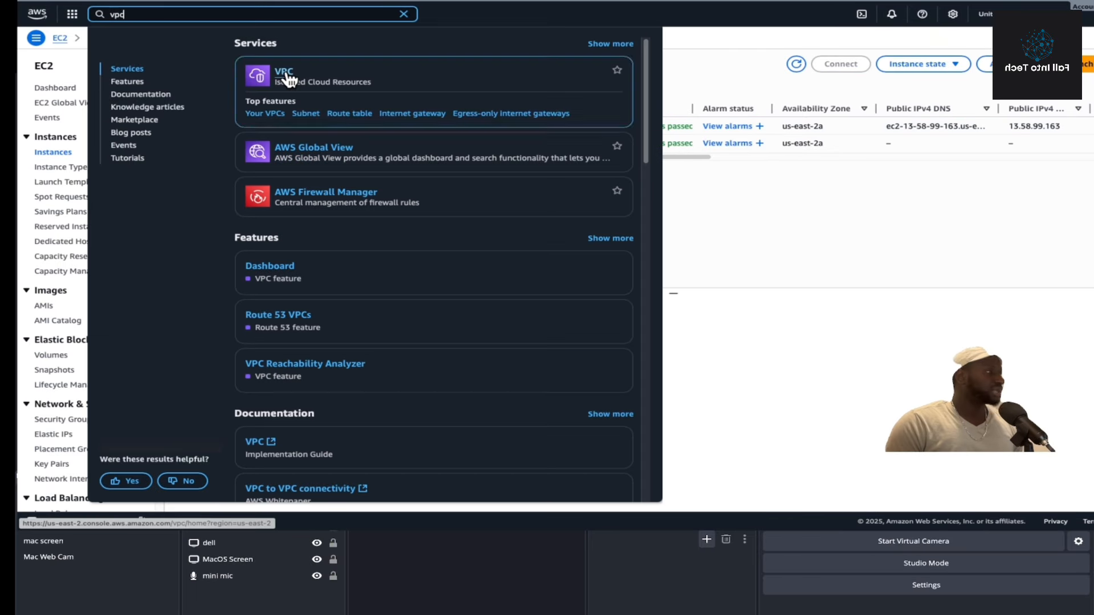
left_click(286, 79)
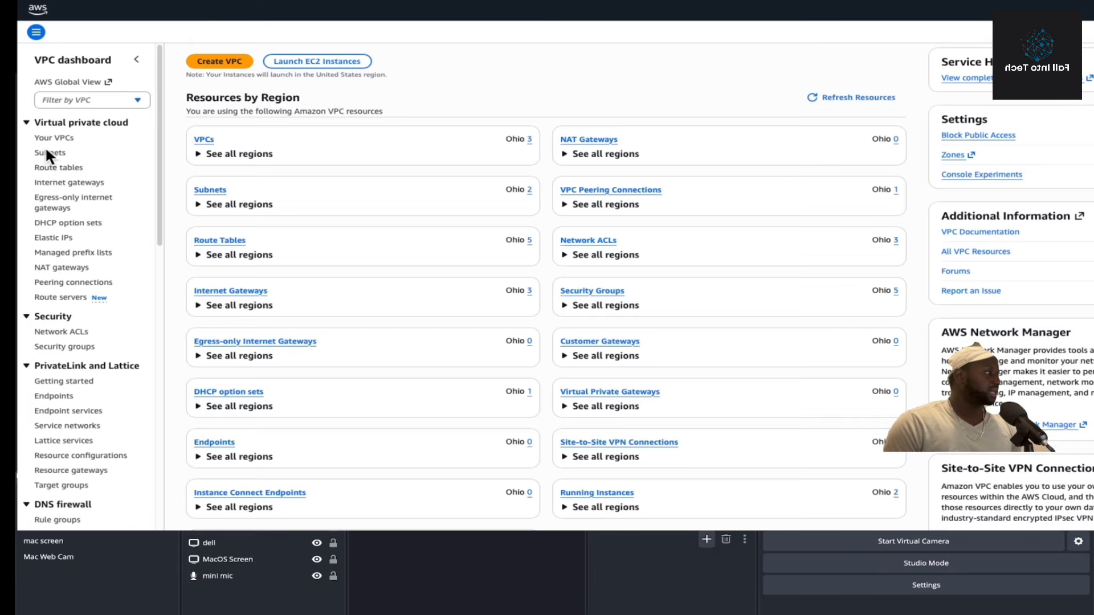
left_click(62, 140)
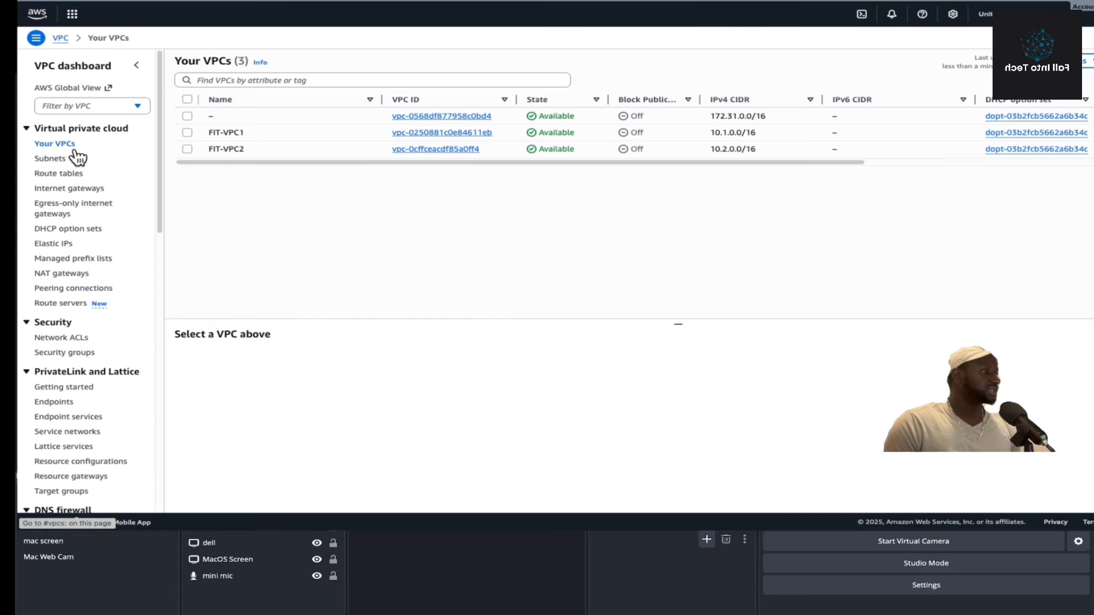
left_click(73, 350)
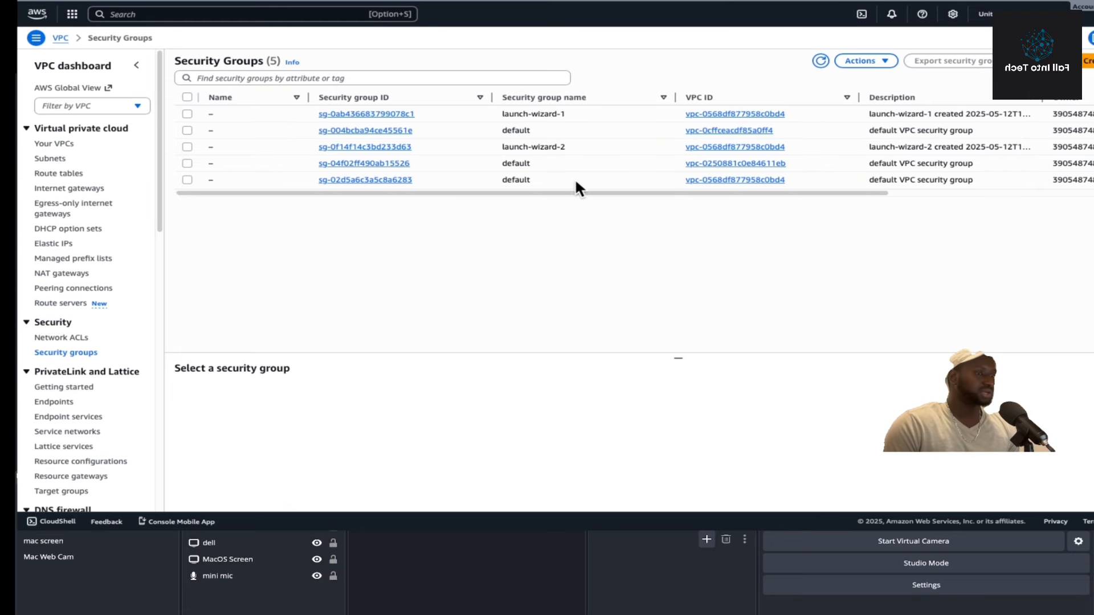
Check the VPCs linked to the default security groups to identify the group belonging to FIT-VPC1.
left_click(725, 182)
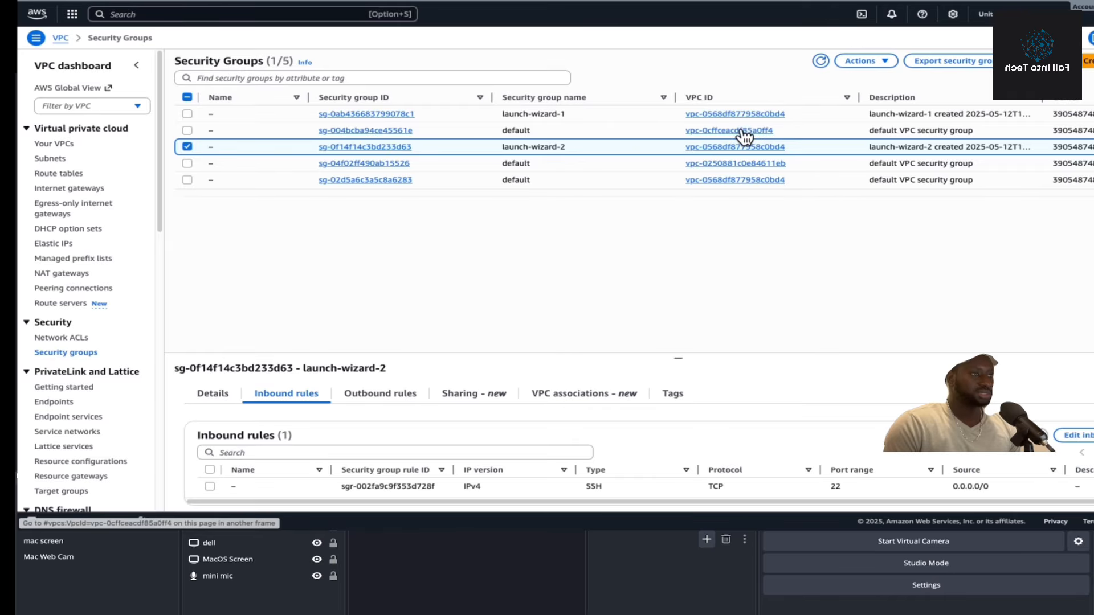
left_click(747, 139)
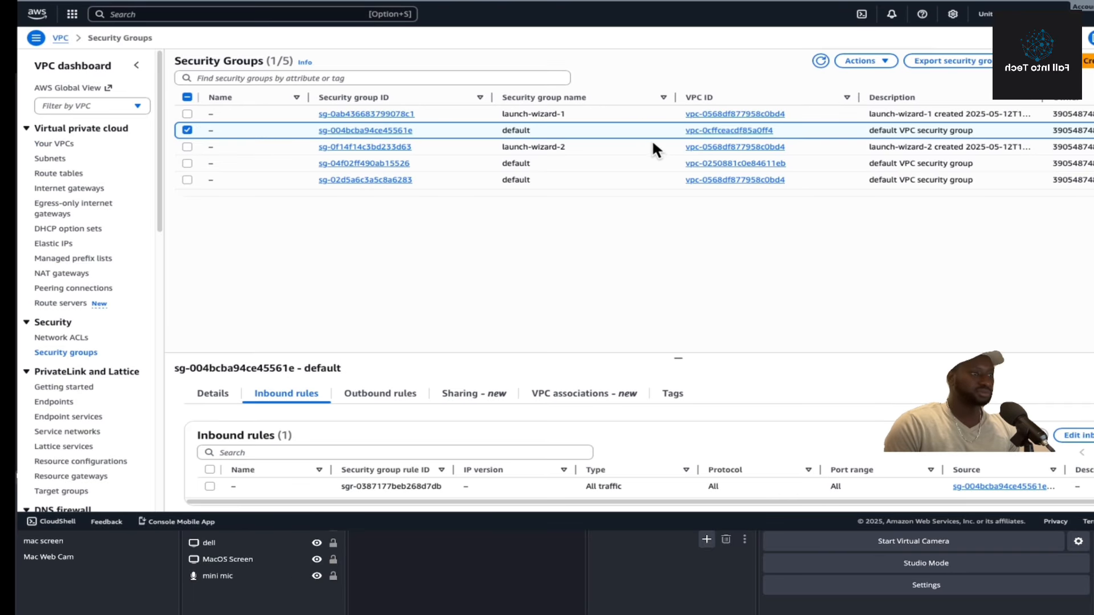
left_click(731, 166)
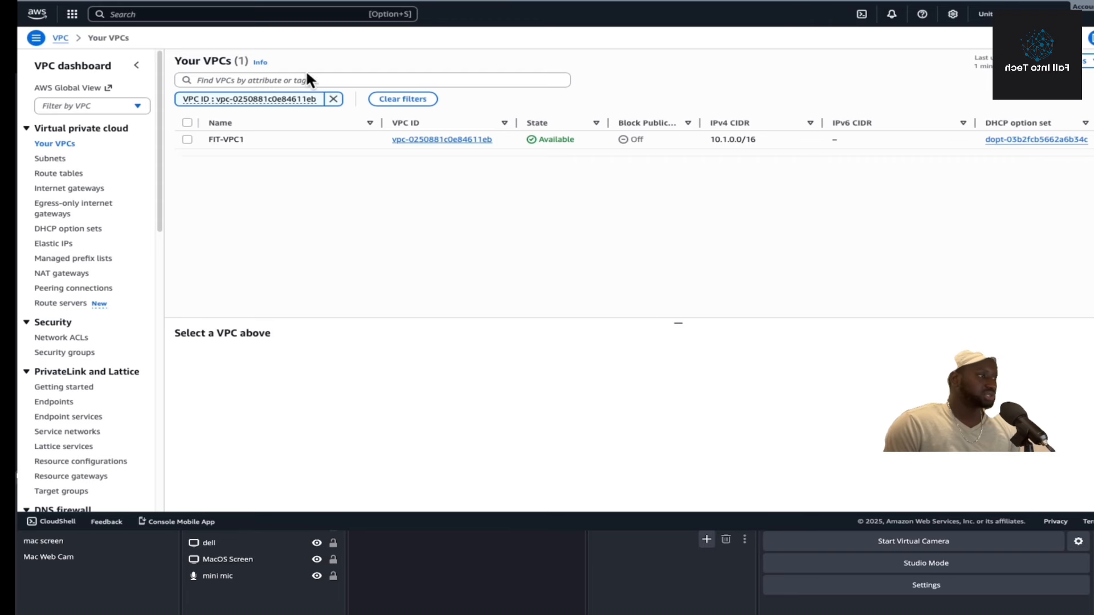
left_click(187, 139)
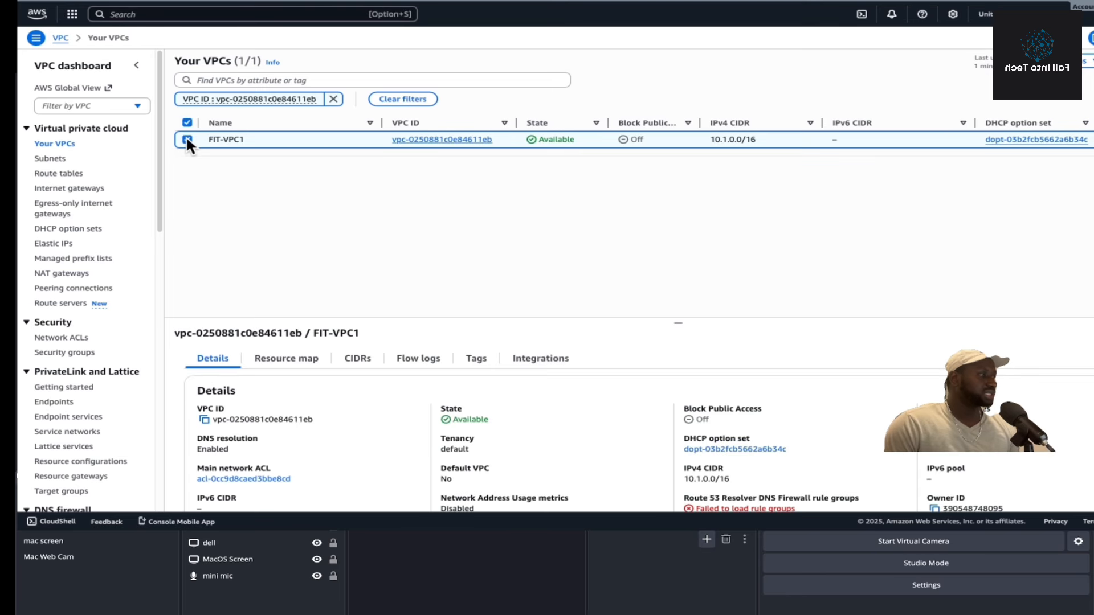
left_click(186, 140)
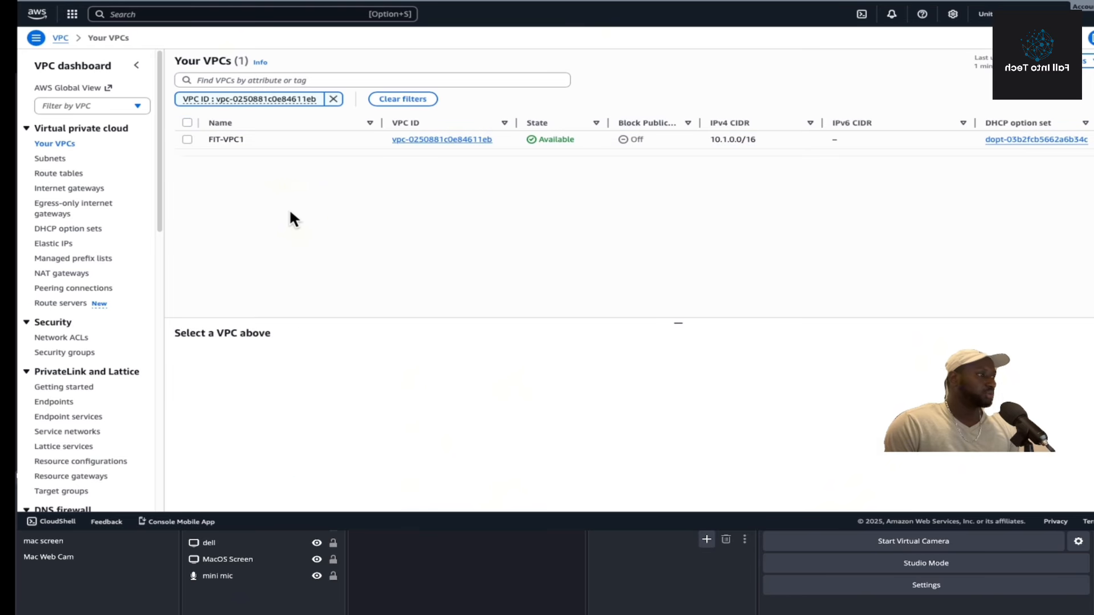
left_click(454, 142)
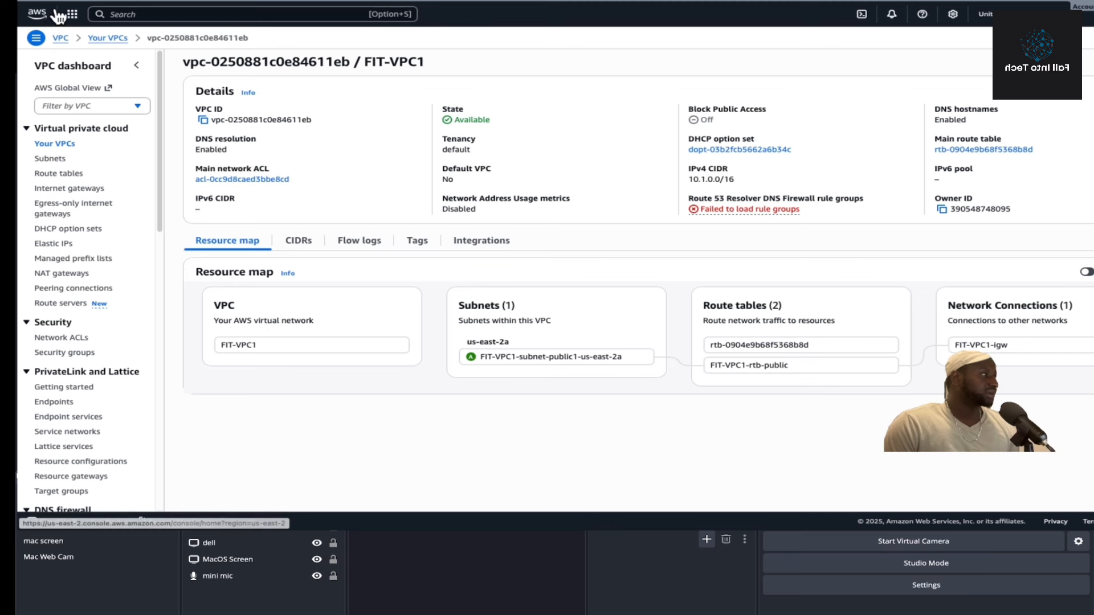
key("super+Left")
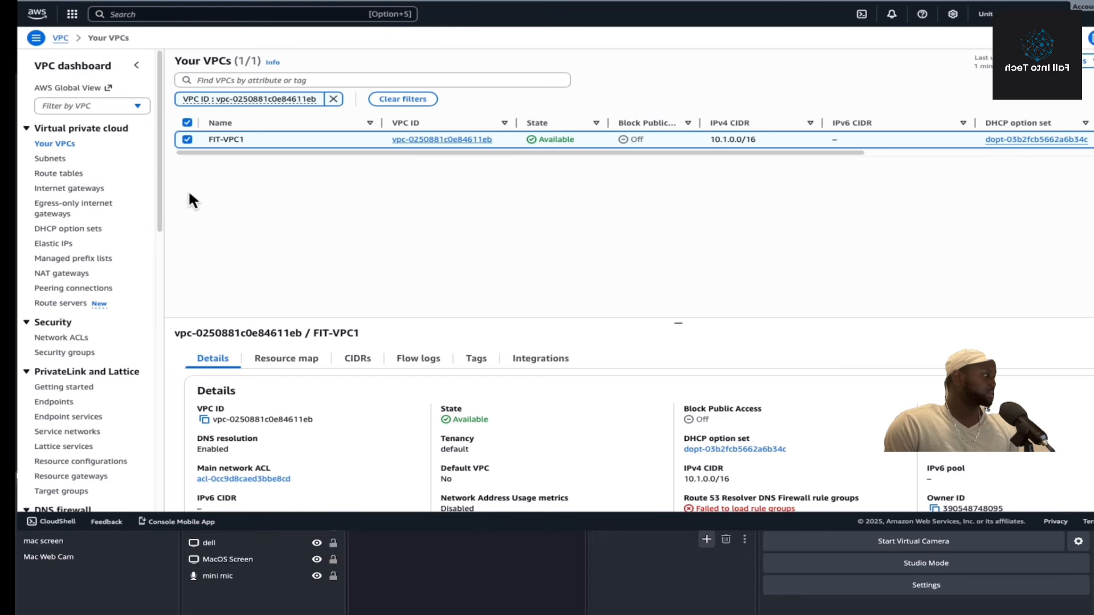
Add an inbound SSH rule with source 0.0.0.0/0 to FIT-VPC1's default security group and save the rules.
left_click(80, 353)
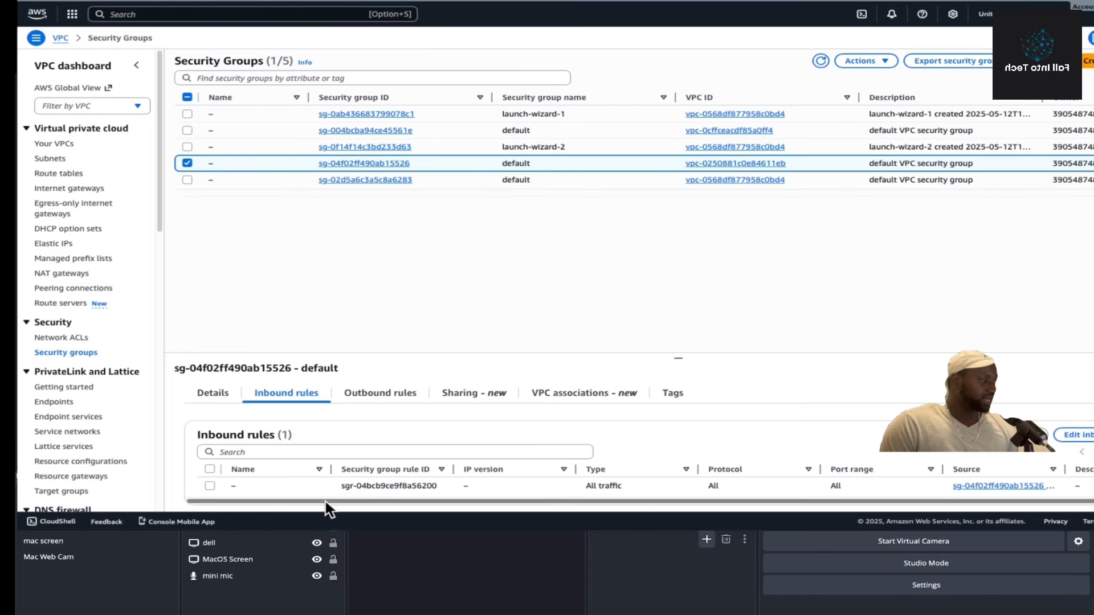
left_click_drag(326, 501, 380, 502)
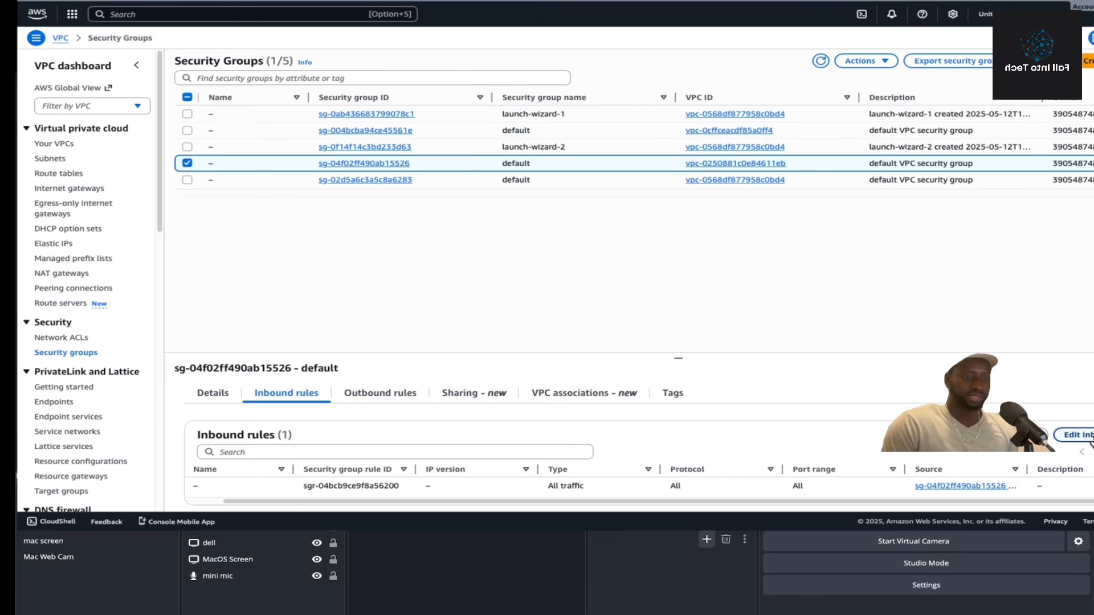
left_click(1089, 439)
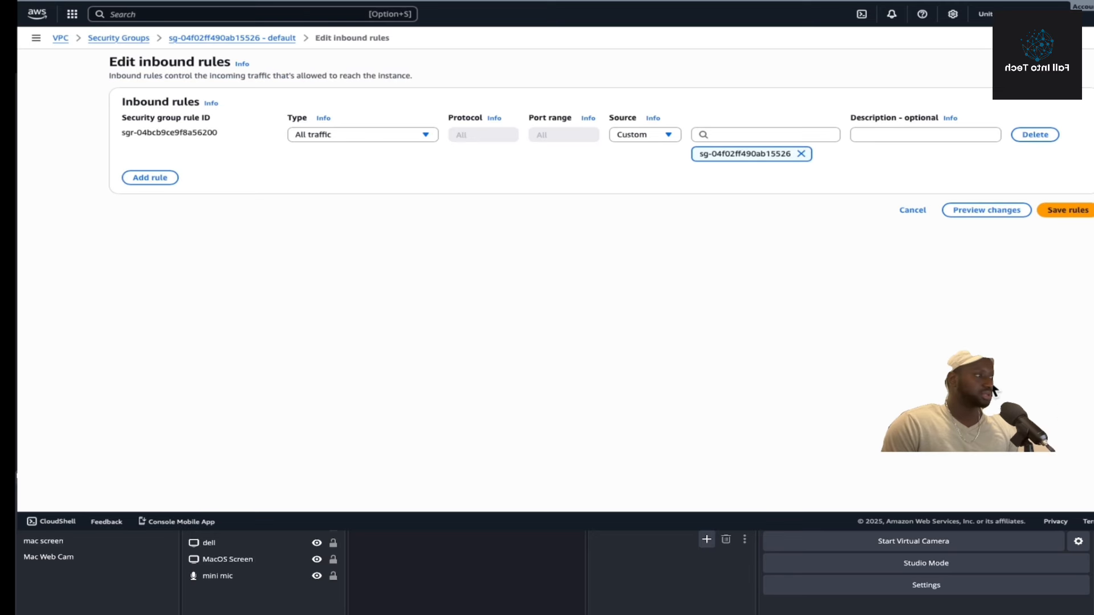
left_click(149, 177)
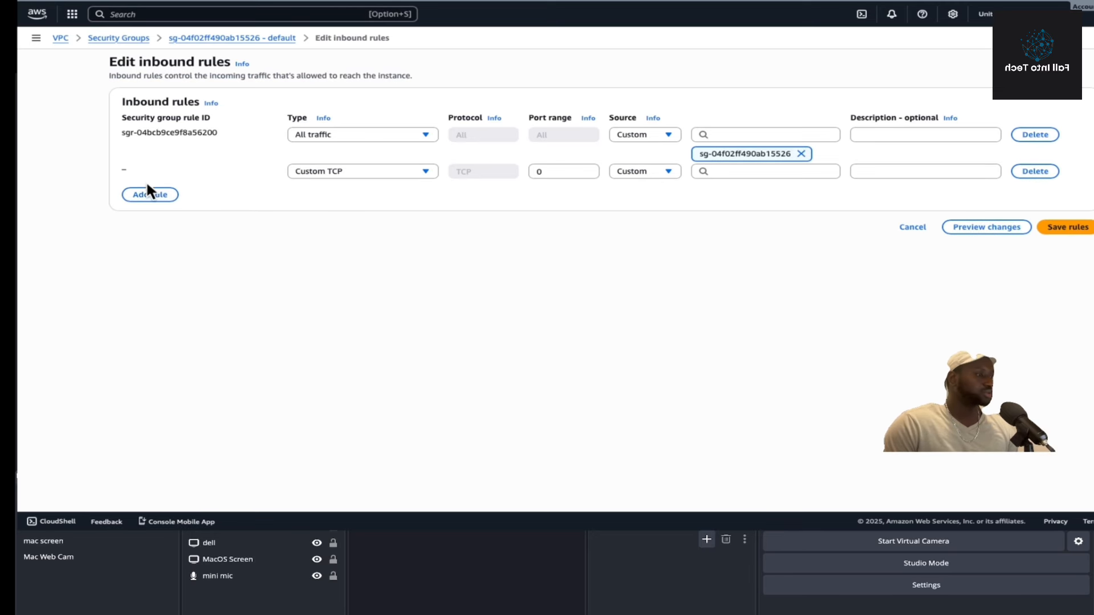
left_click(413, 171)
left_click(340, 349)
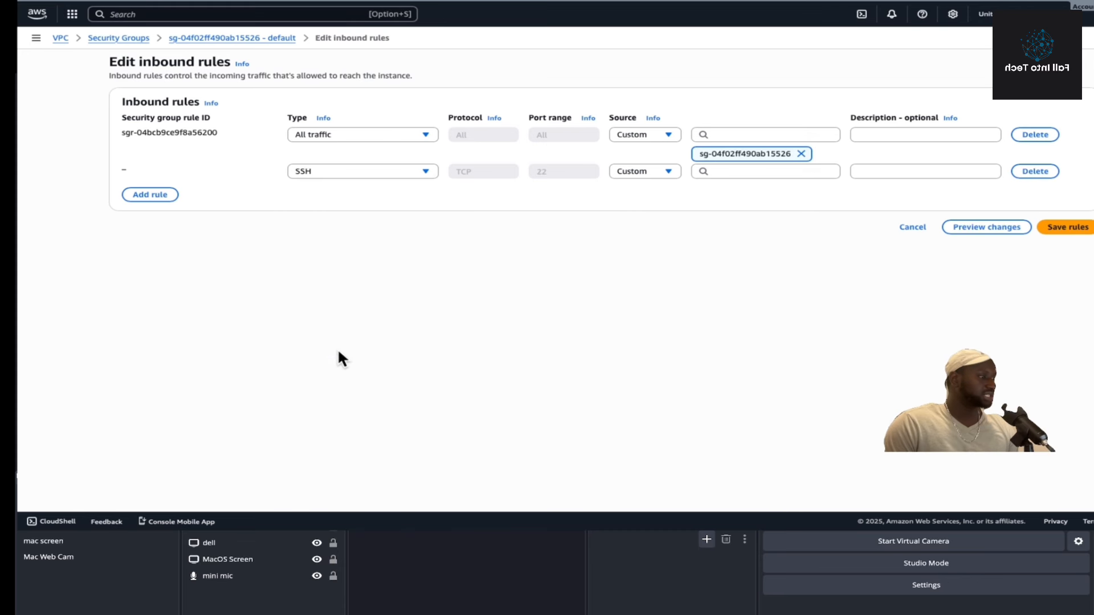
left_click(743, 171)
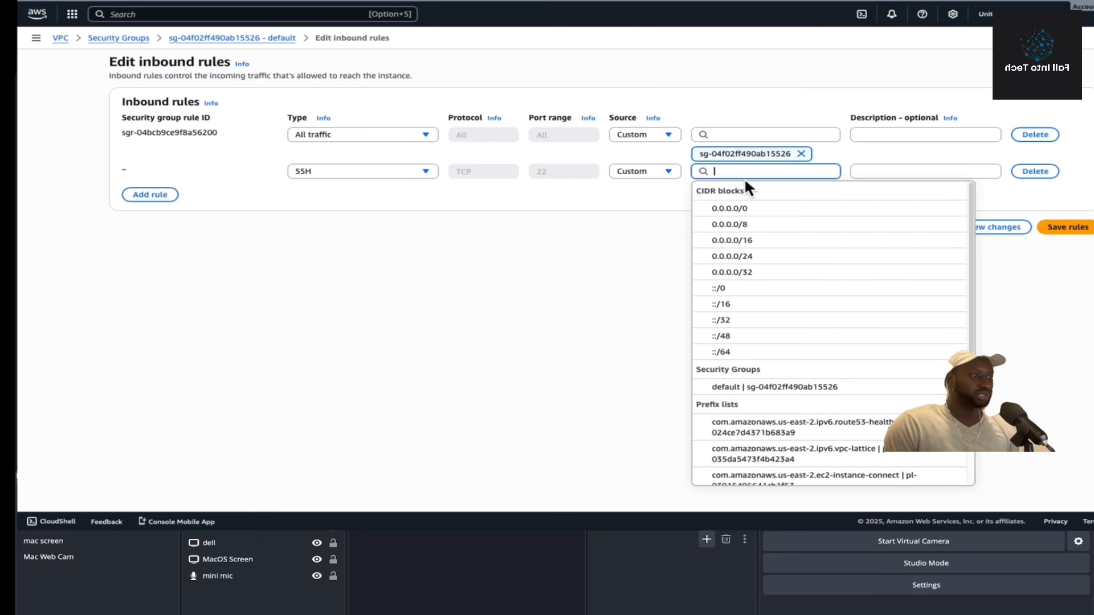
left_click(743, 215)
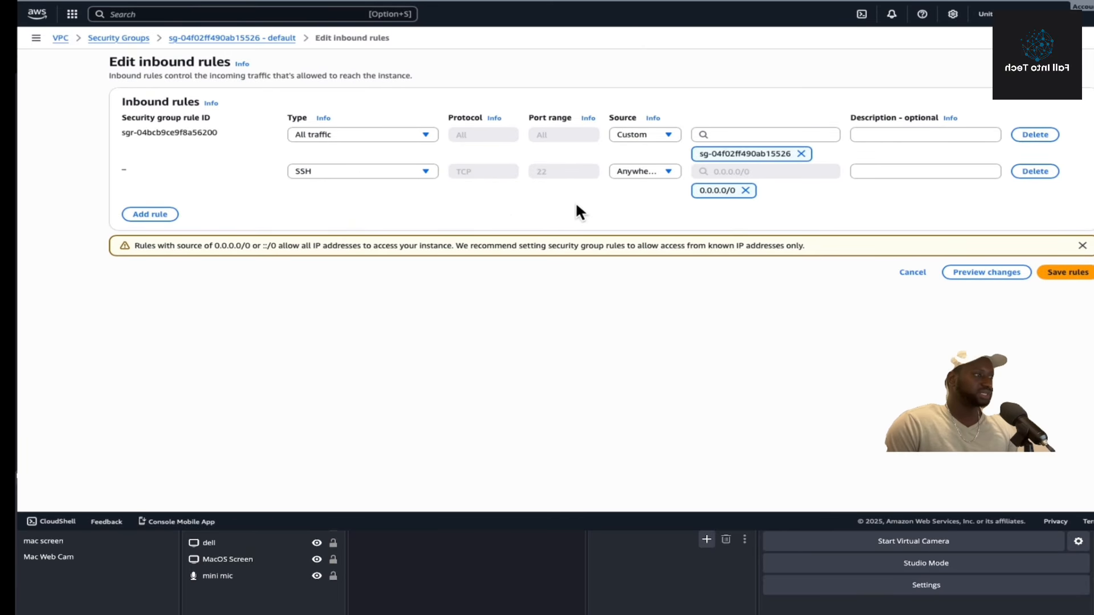
left_click(1072, 273)
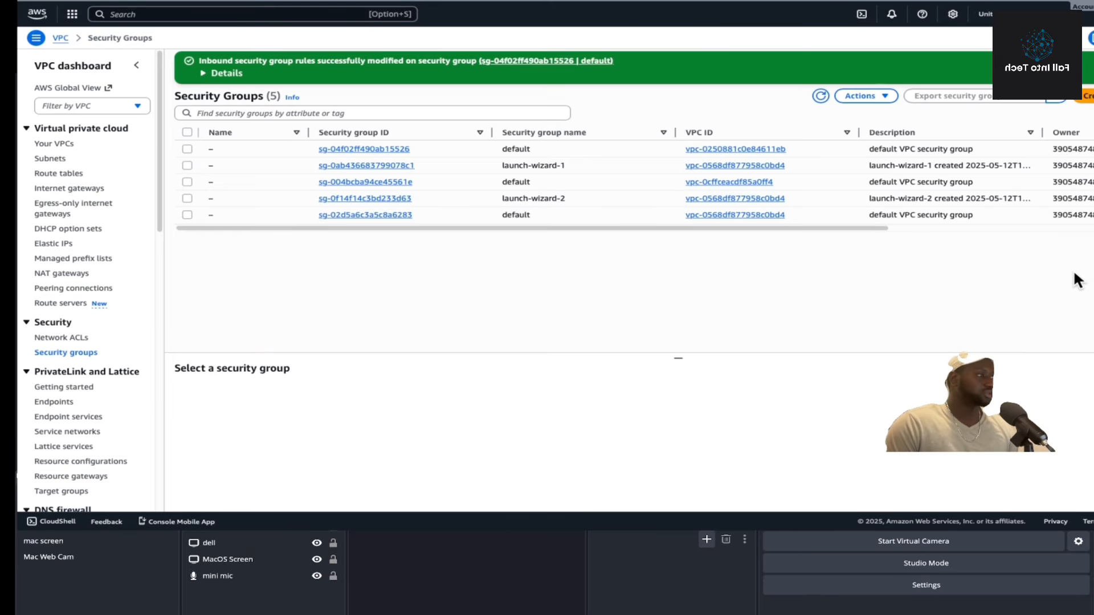
Switch to the EC2 service and open its list of instances.
left_click(276, 15)
type("ec2")
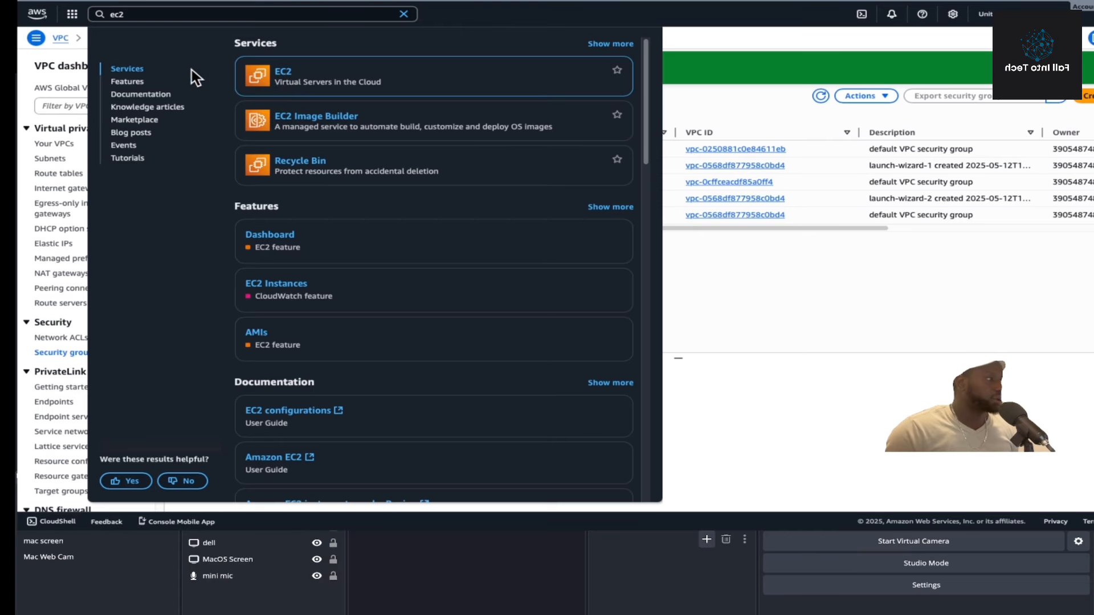
left_click(283, 74)
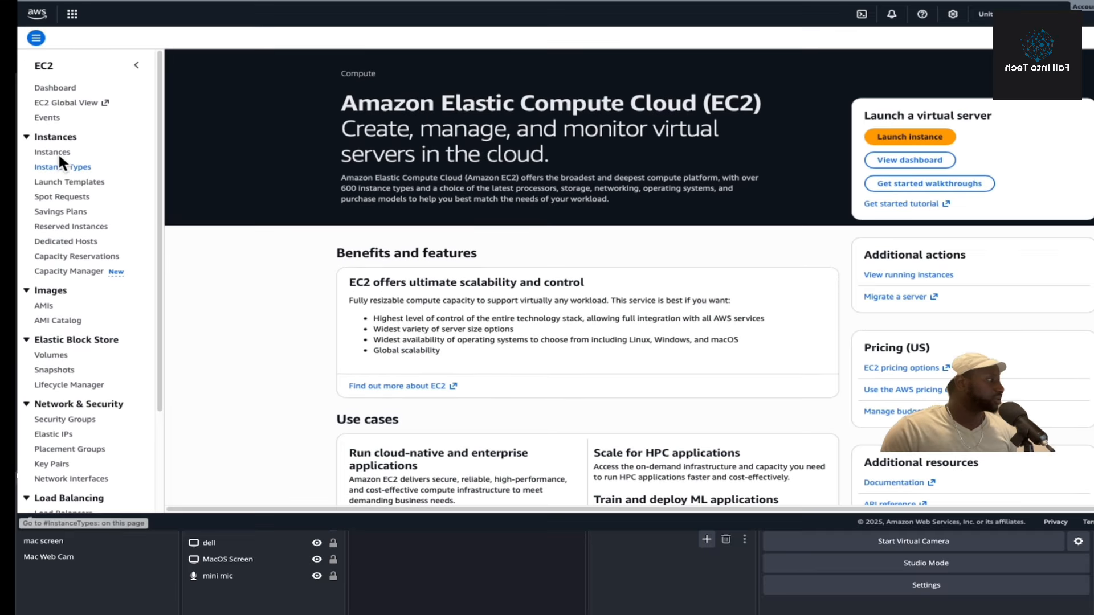
left_click(55, 154)
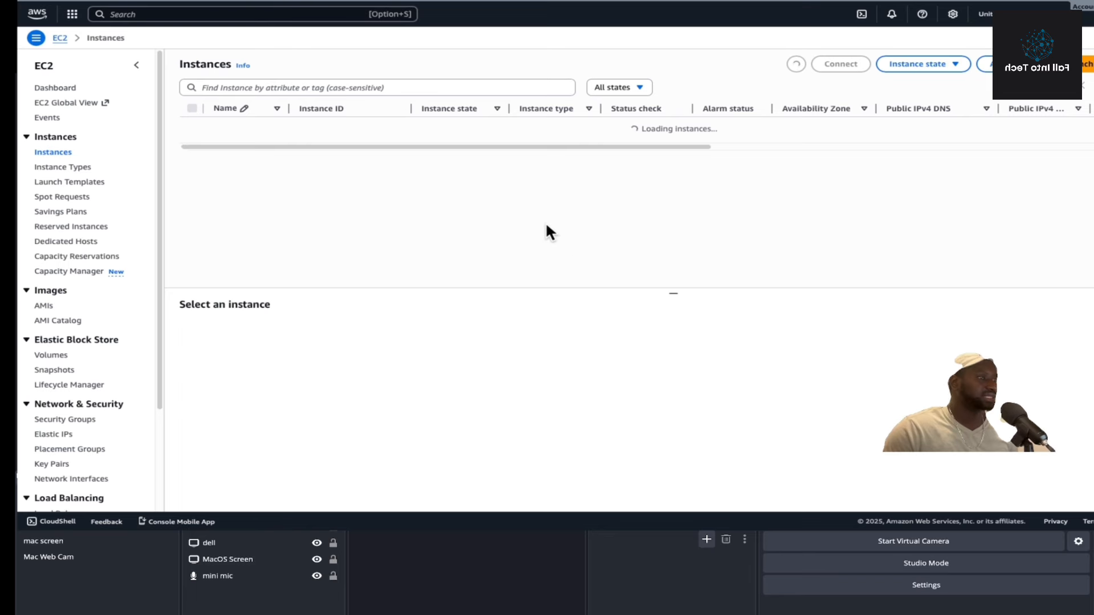
Connect to Instance-FIT1 with EC2 Instance Connect over its public IP as ec2-user.
left_click(203, 124)
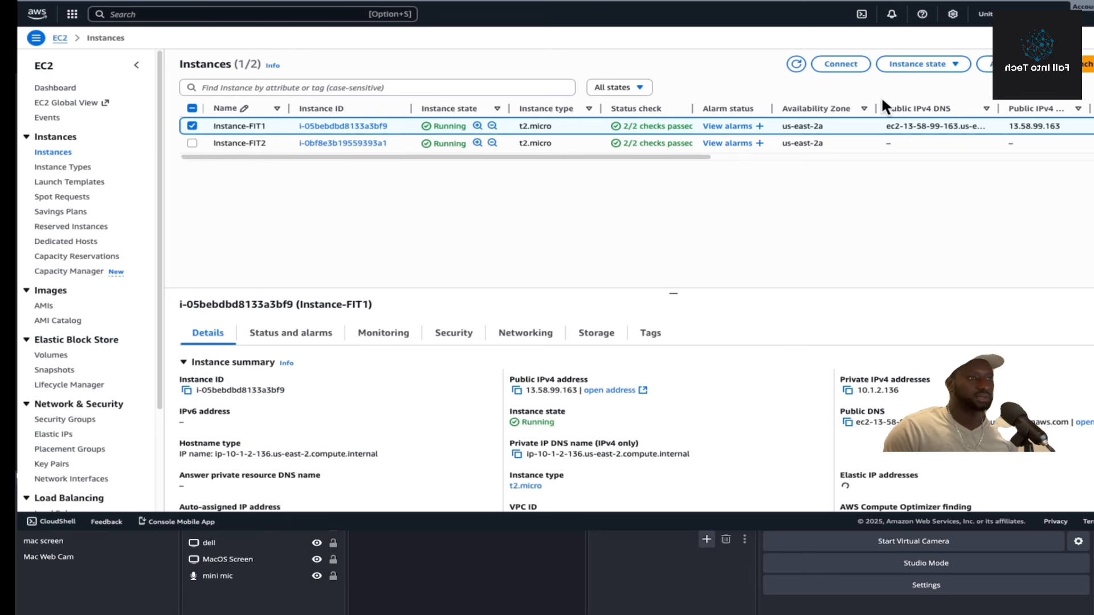
left_click(827, 66)
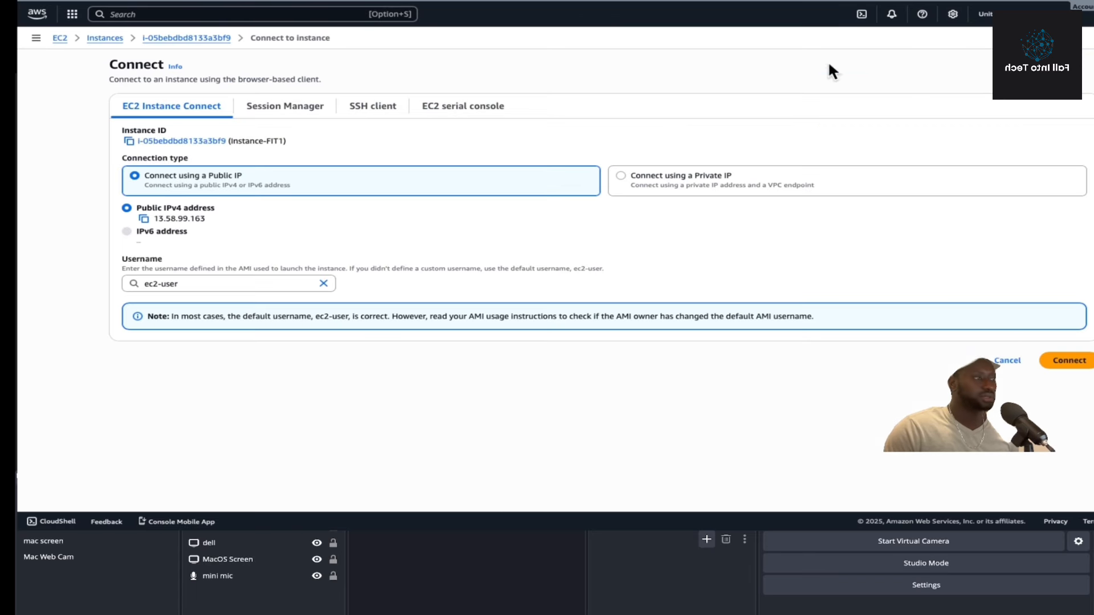
left_click(1081, 365)
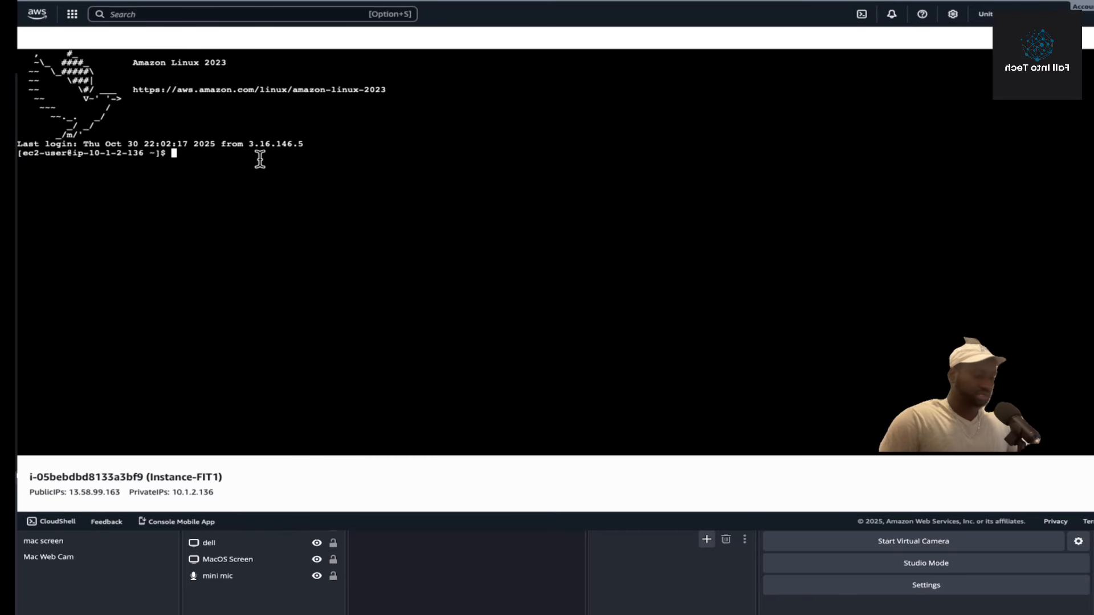
Ping google.com from Instance-FIT1's terminal to test internet access, and stop it after several replies.
type("ping google.com")
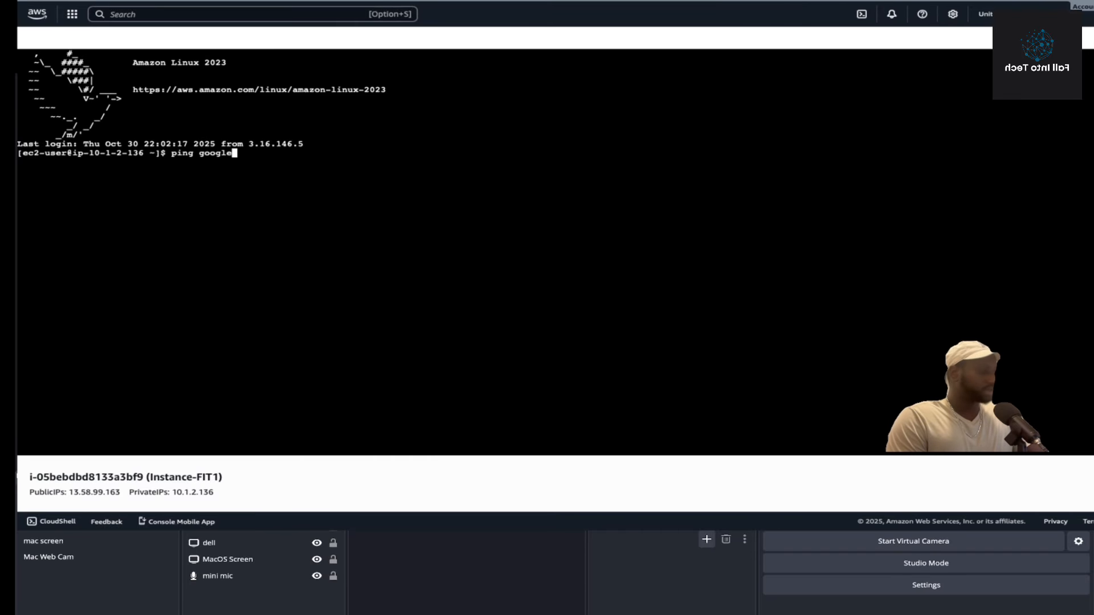
key("Return")
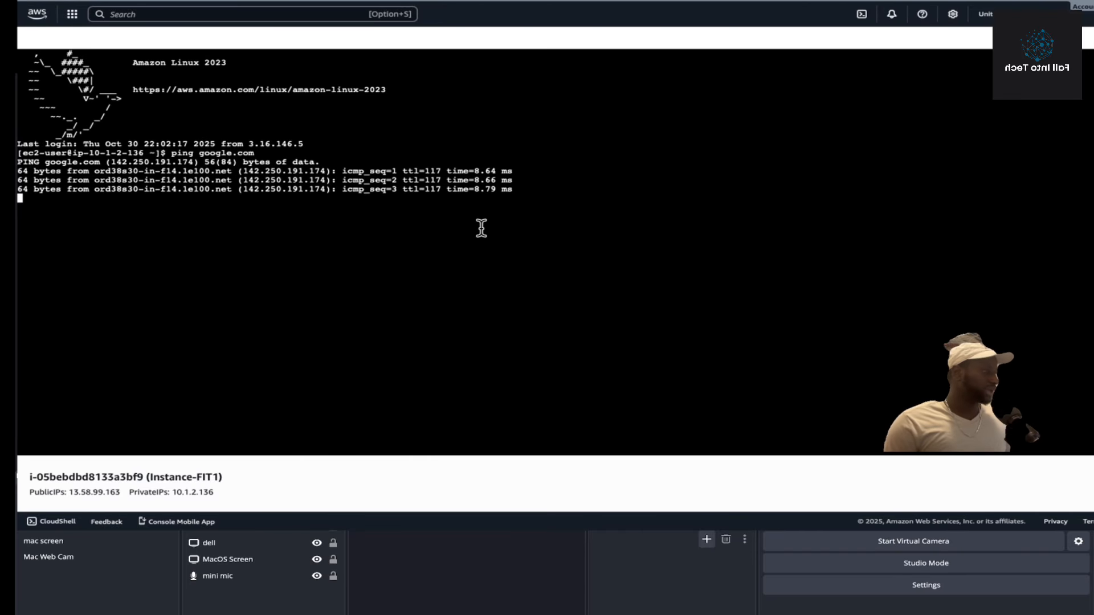
key("ctrl+c")
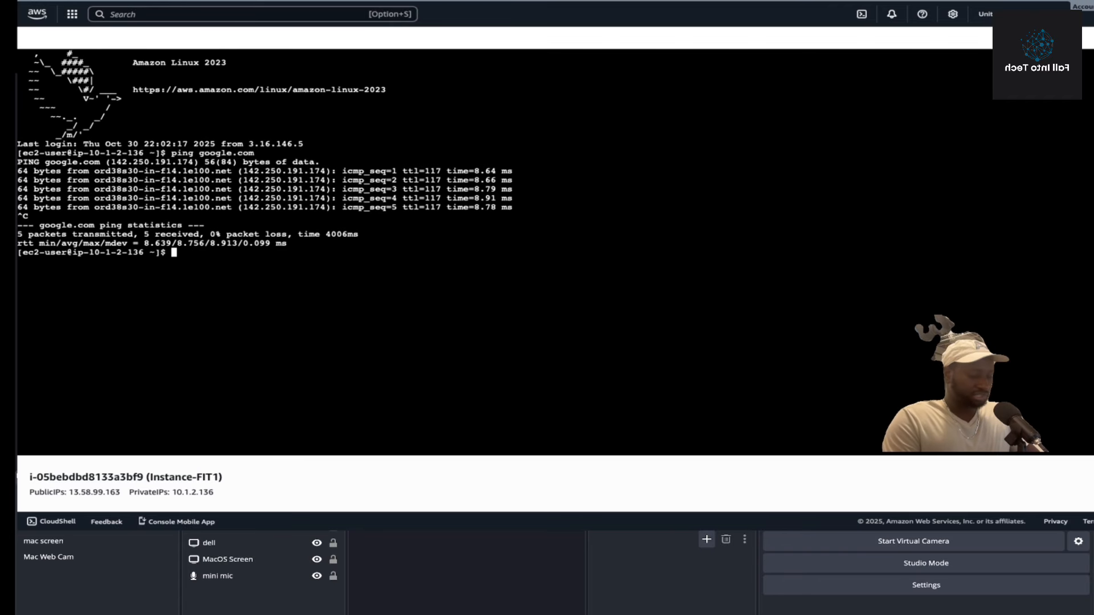
Begin a ping command in Instance-FIT1's terminal and look up FIT-VPC2's details and resource map.
type("ping")
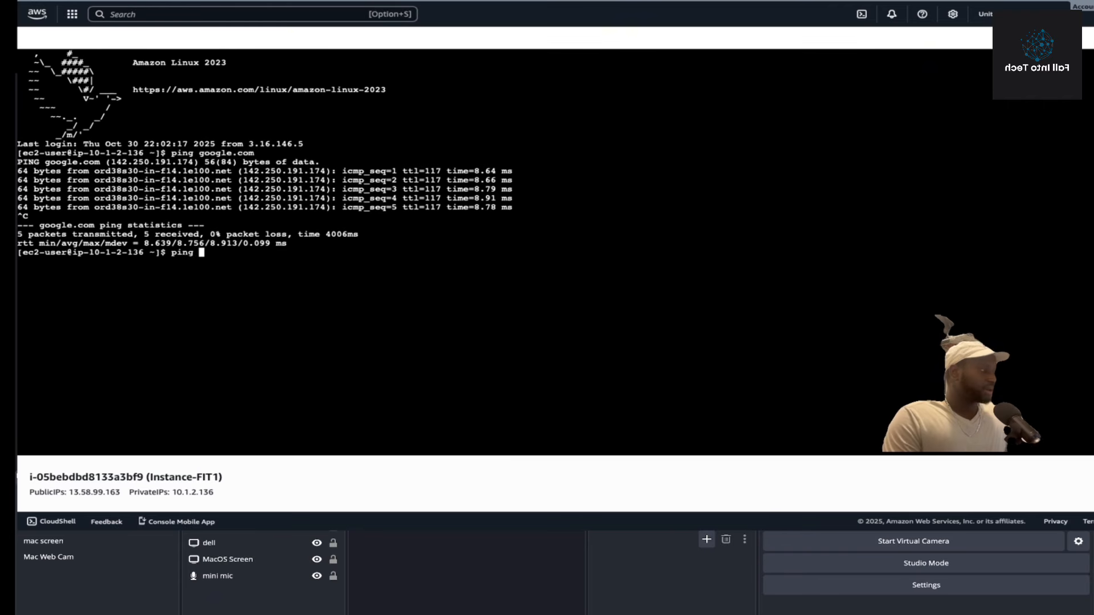
left_click(839, 1)
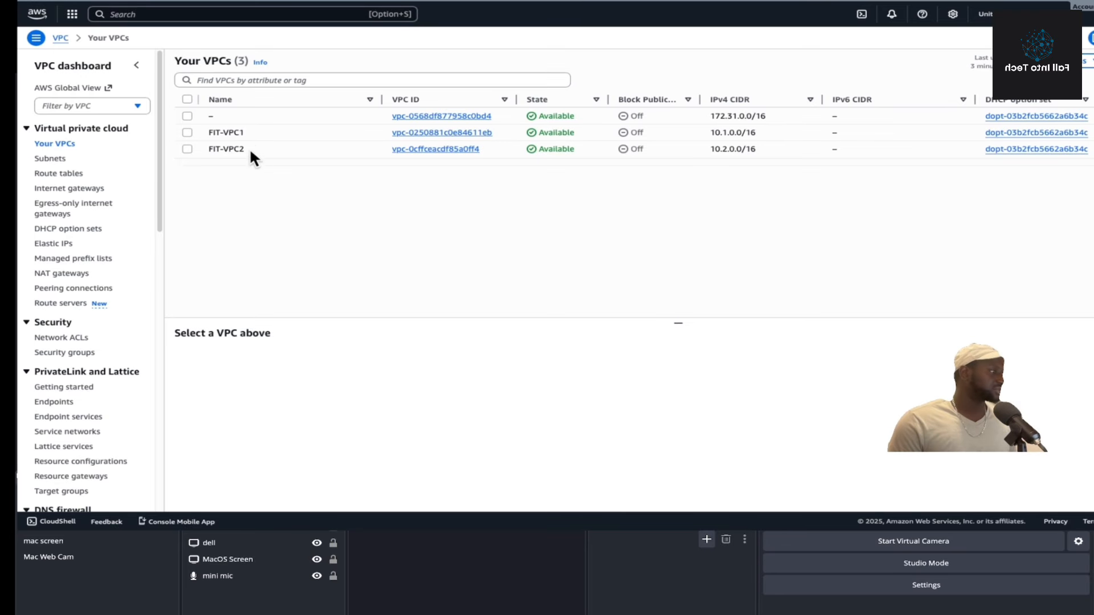
left_click(187, 148)
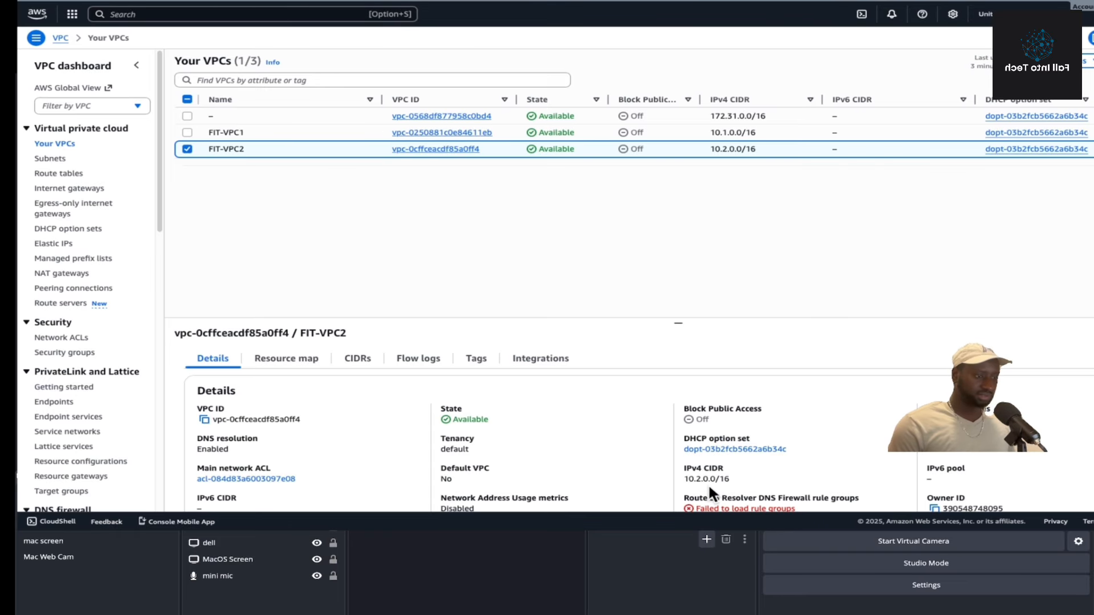
scroll(770, 467, "down", 1)
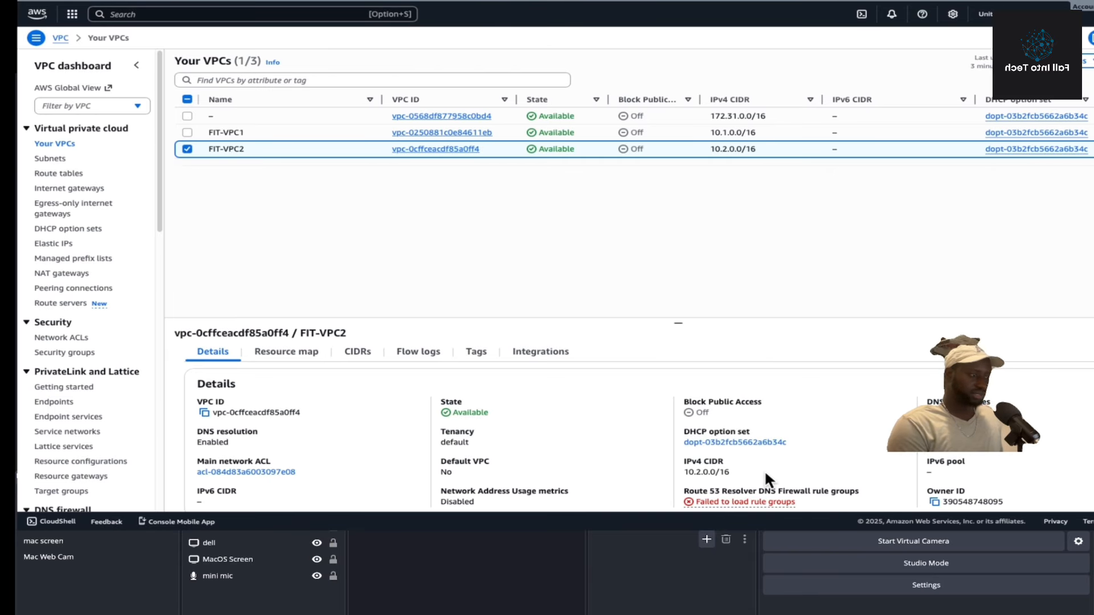
scroll(741, 445, "down", 1)
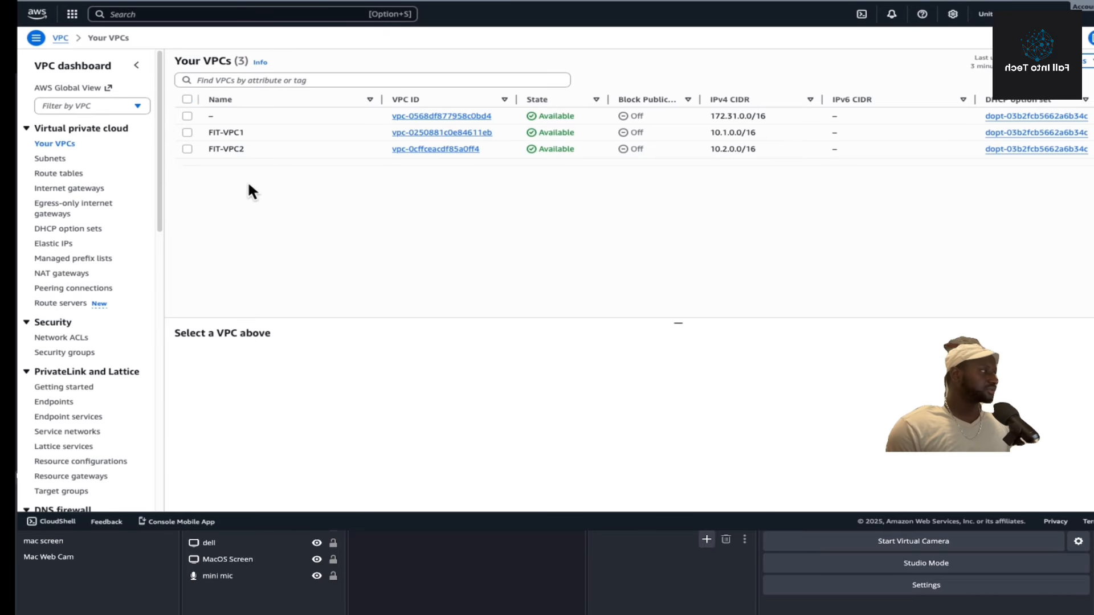
left_click(430, 148)
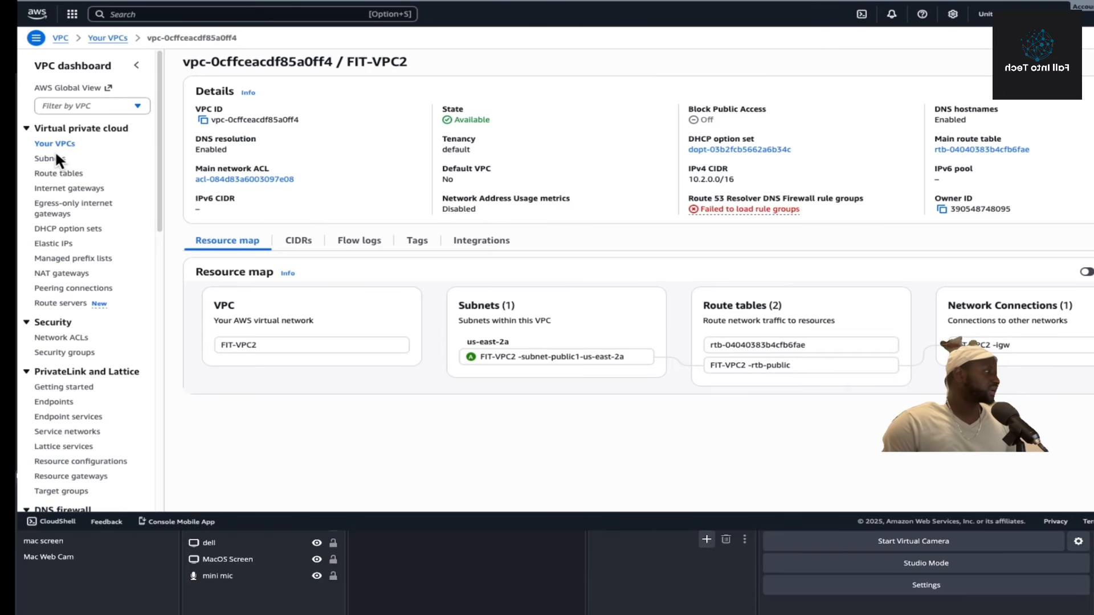
left_click(63, 35)
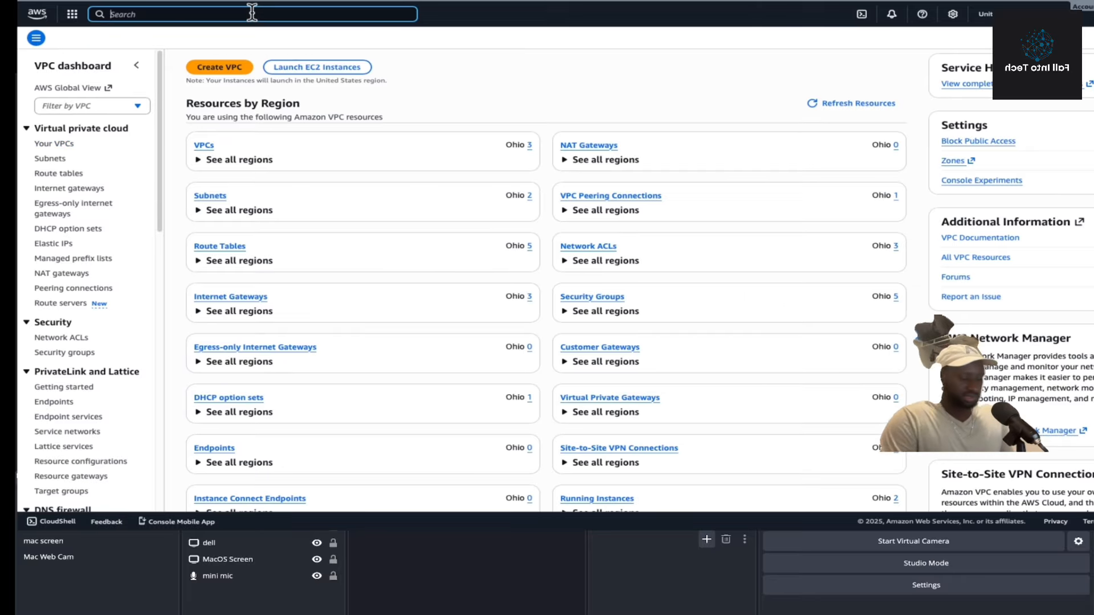
Open the EC2 instances list and copy the private IPv4 address of Instance-FIT2.
left_click(251, 14)
type("ecq22")
key("BackSpace")
key("BackSpace")
key("BackSpace")
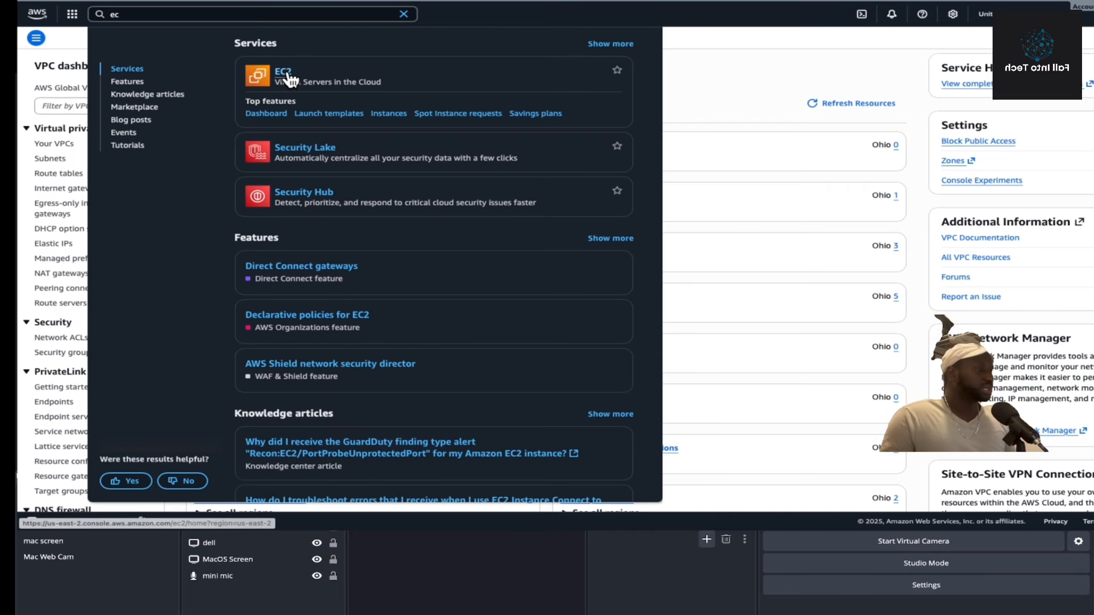
left_click(286, 73)
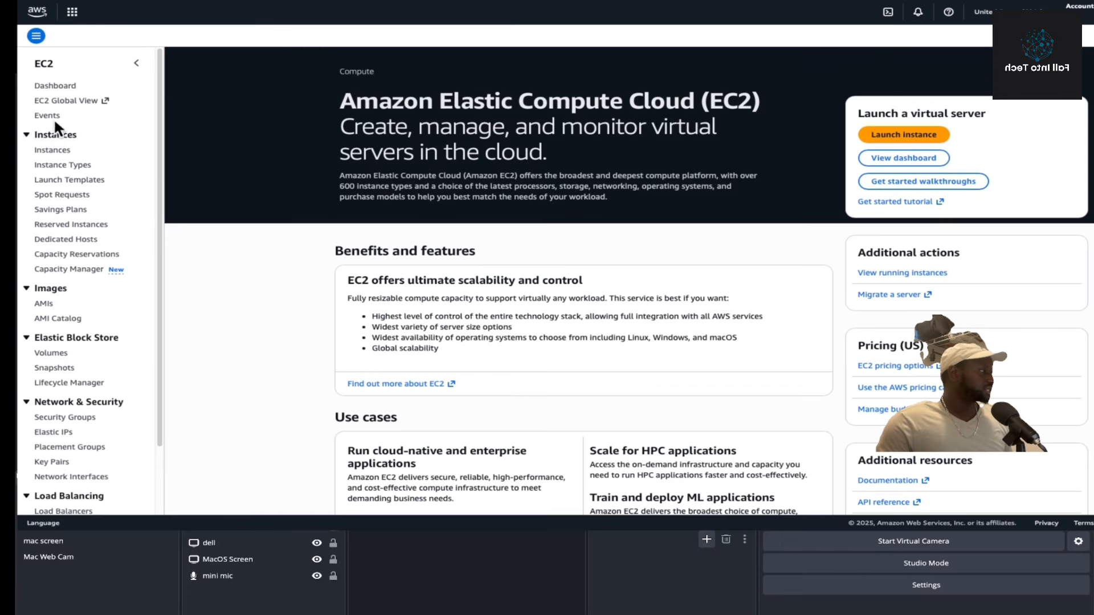
left_click(53, 152)
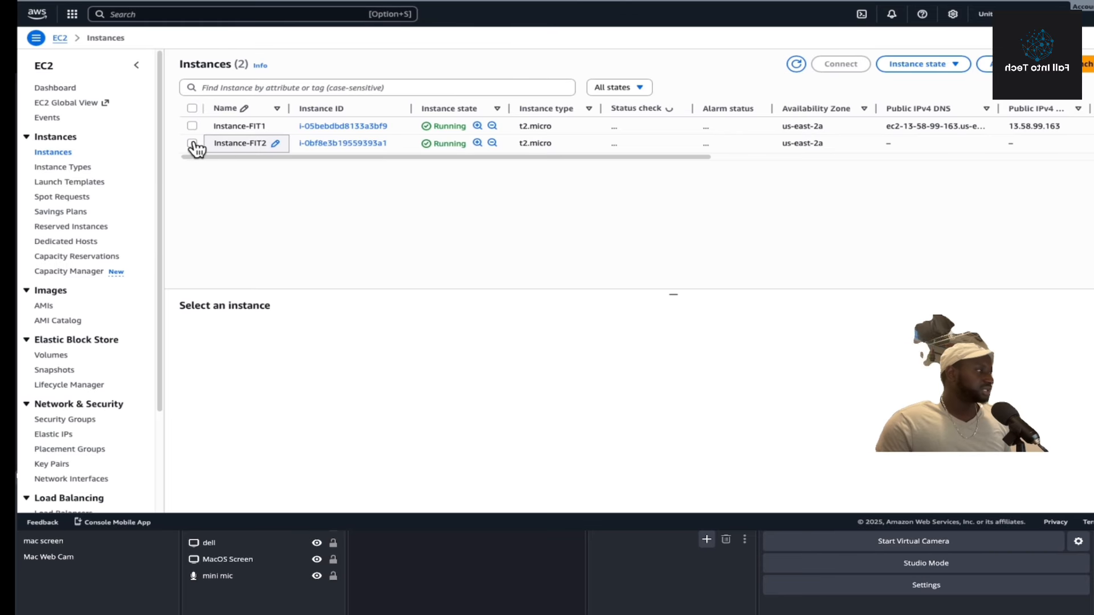
left_click(192, 142)
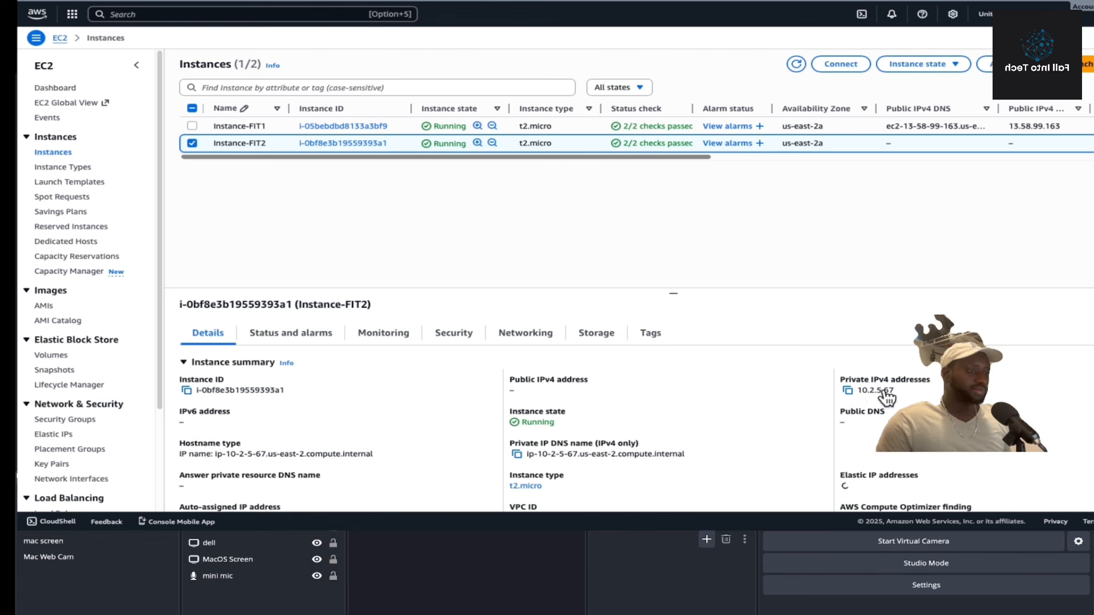
left_click(847, 391)
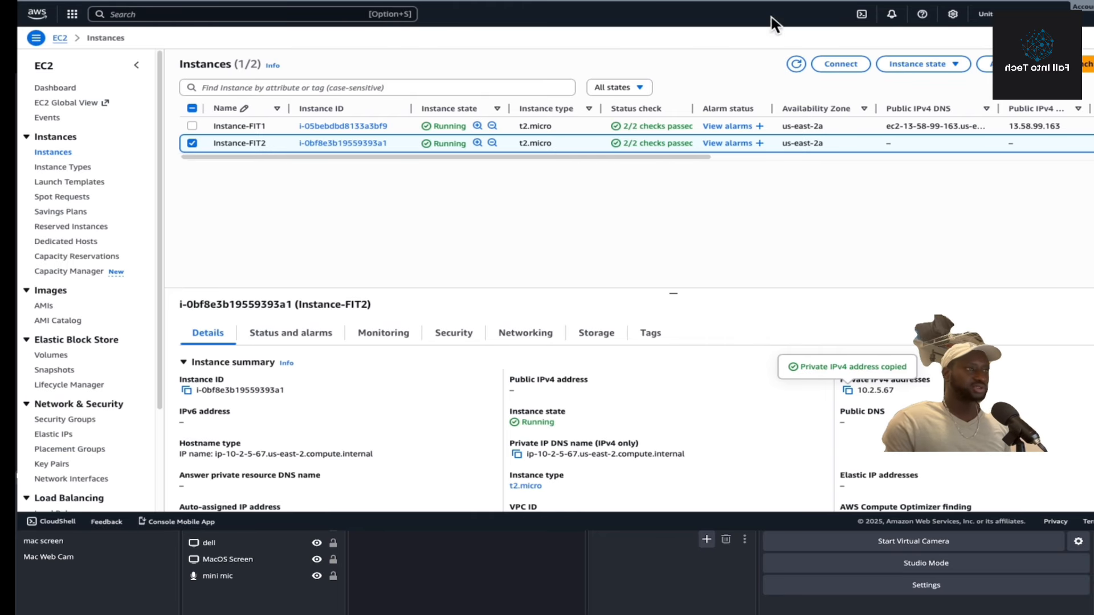
Ping Instance-FIT2's private address 10.2.5.67 from Instance-FIT1's terminal.
left_click(771, 2)
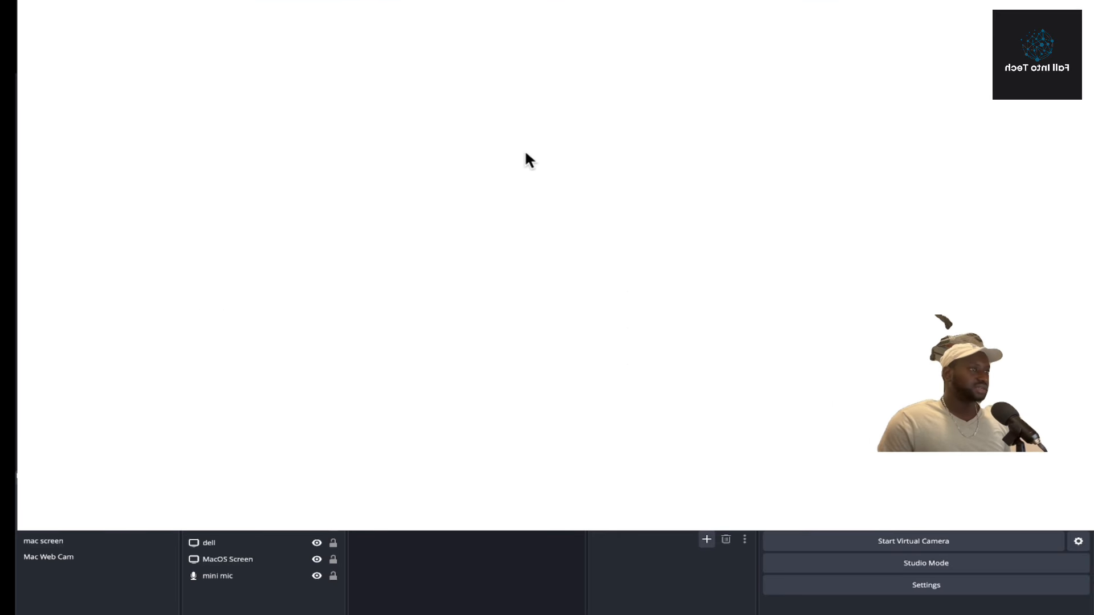
left_click(858, 5)
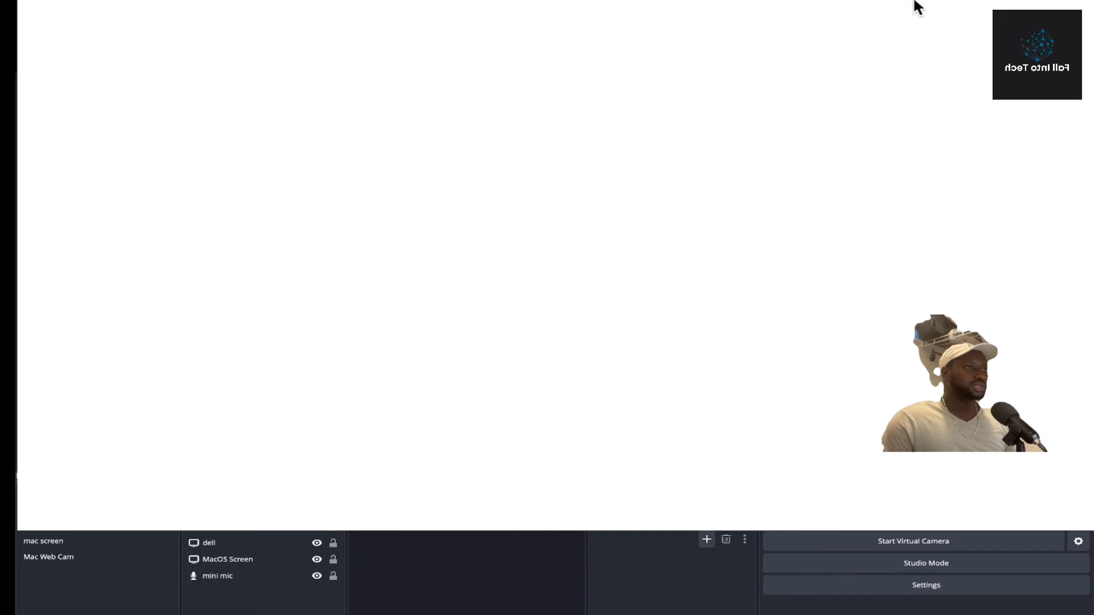
type("ping")
key("super+v")
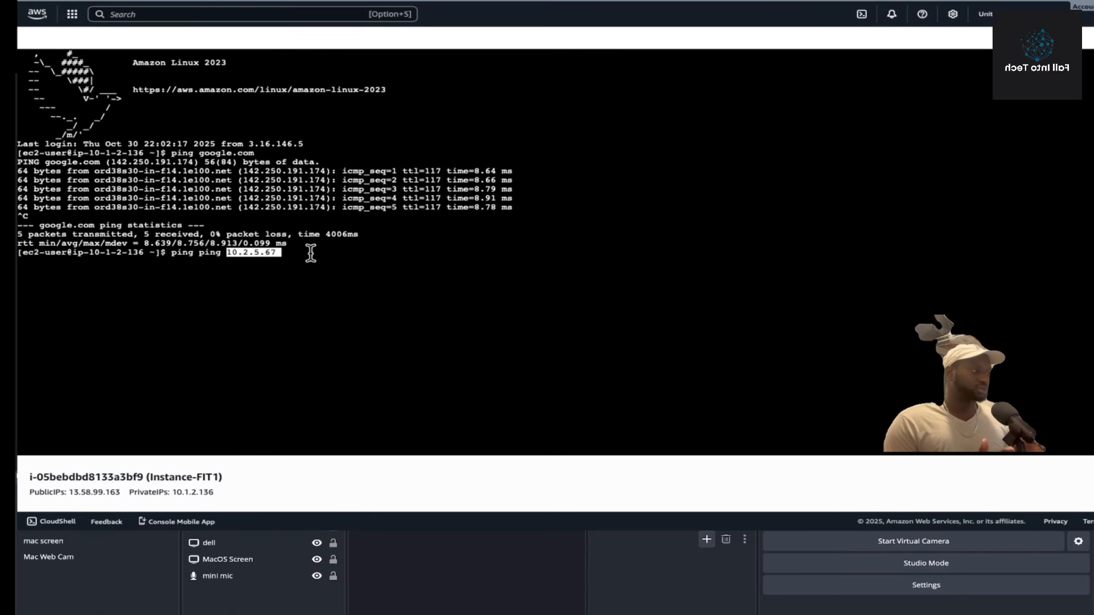
key("Return")
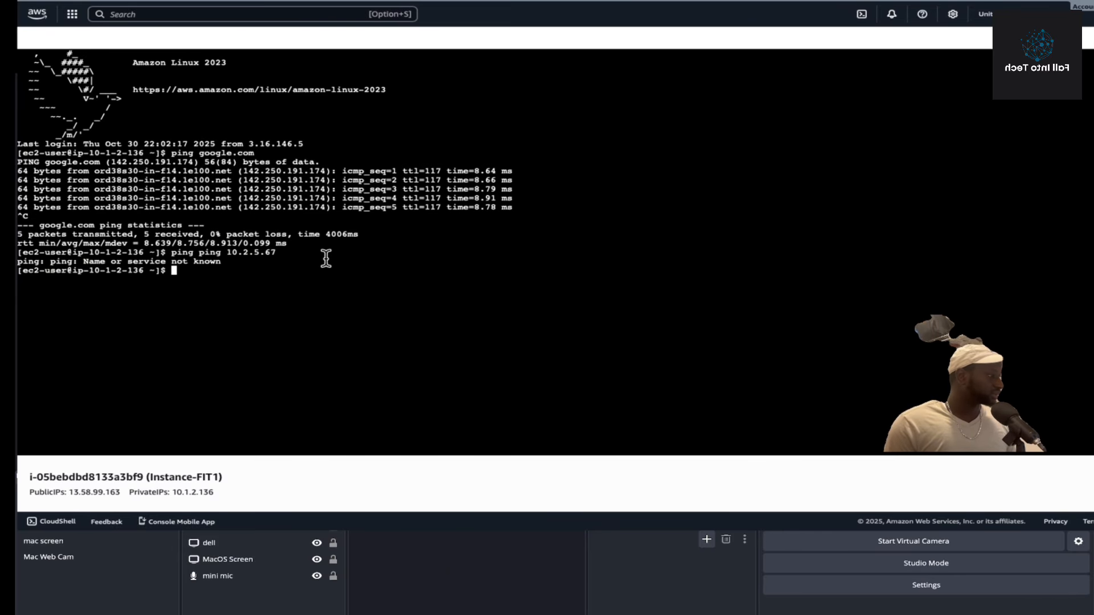
type("p")
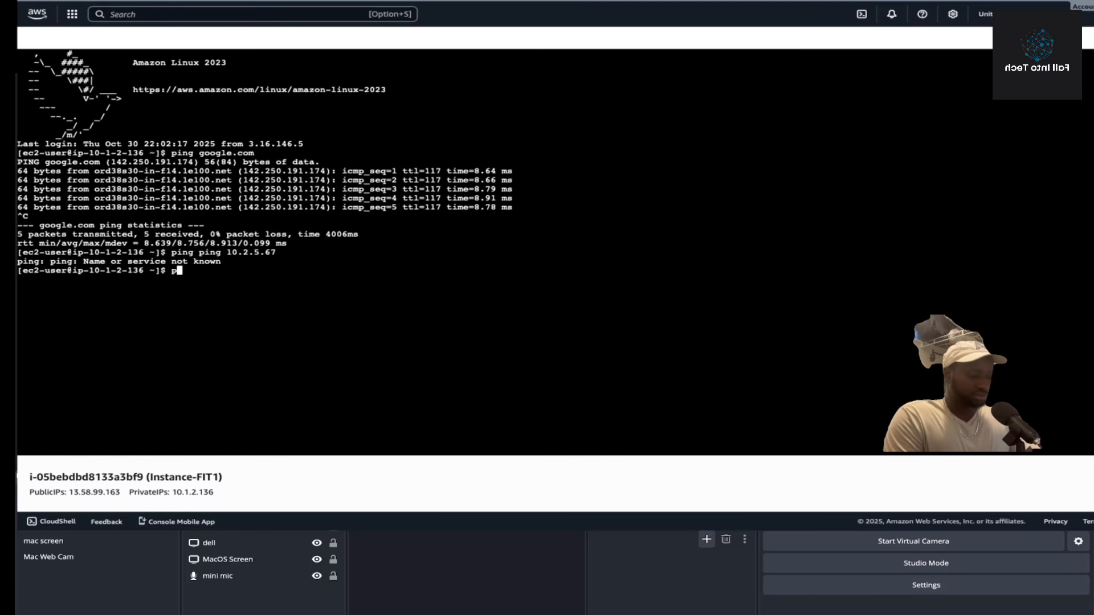
type("ing")
key("super+v")
key("Return")
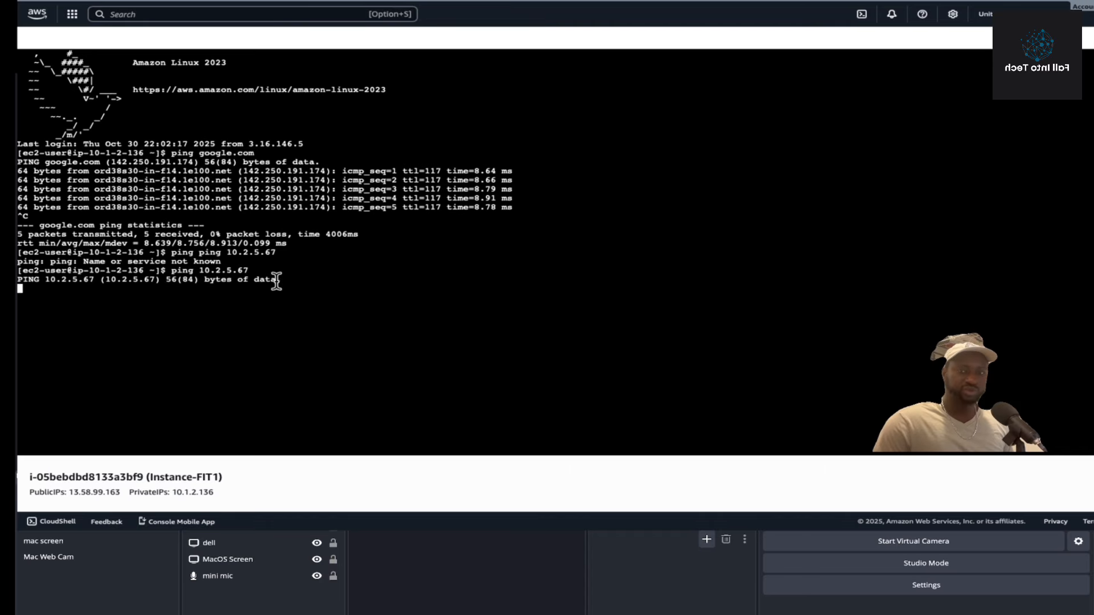
Deselect Instance-FIT2, switch to the VPC service and open its list of security groups.
left_click(798, 1)
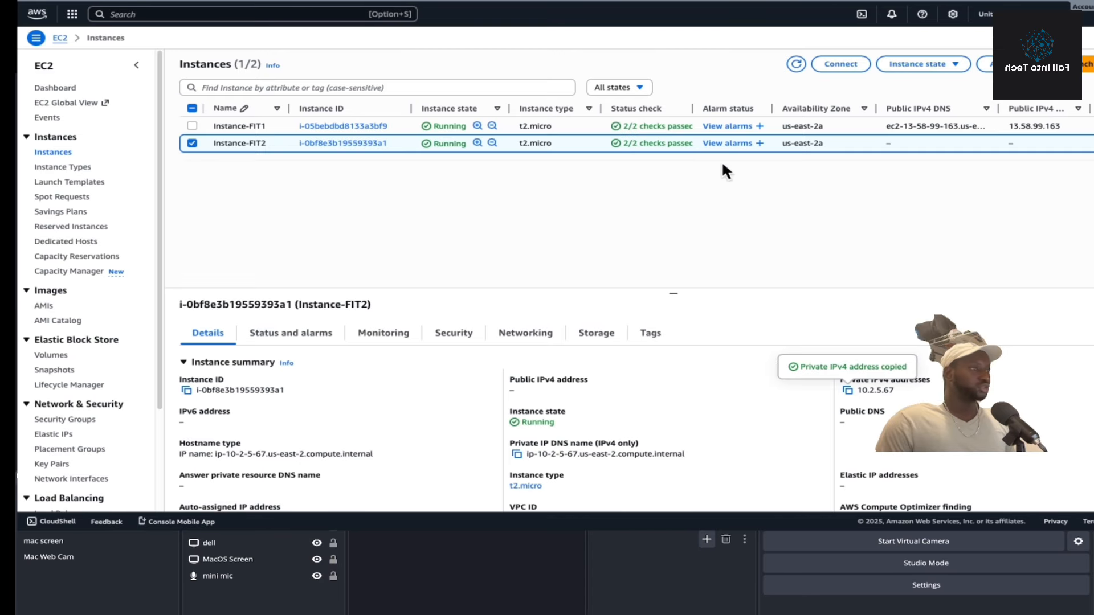
left_click(192, 143)
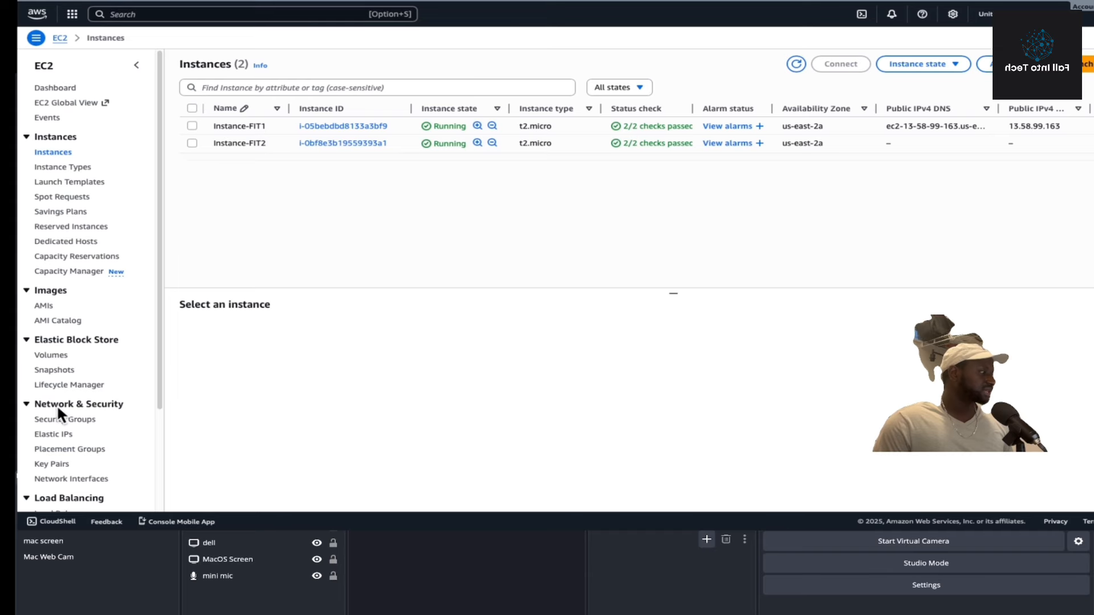
left_click(204, 14)
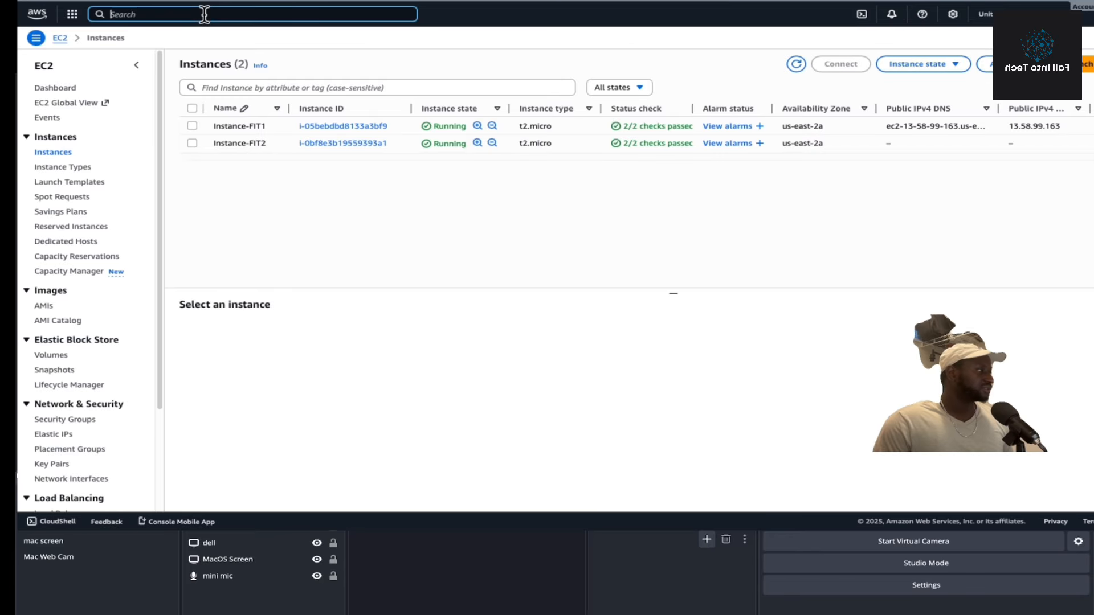
type("vp")
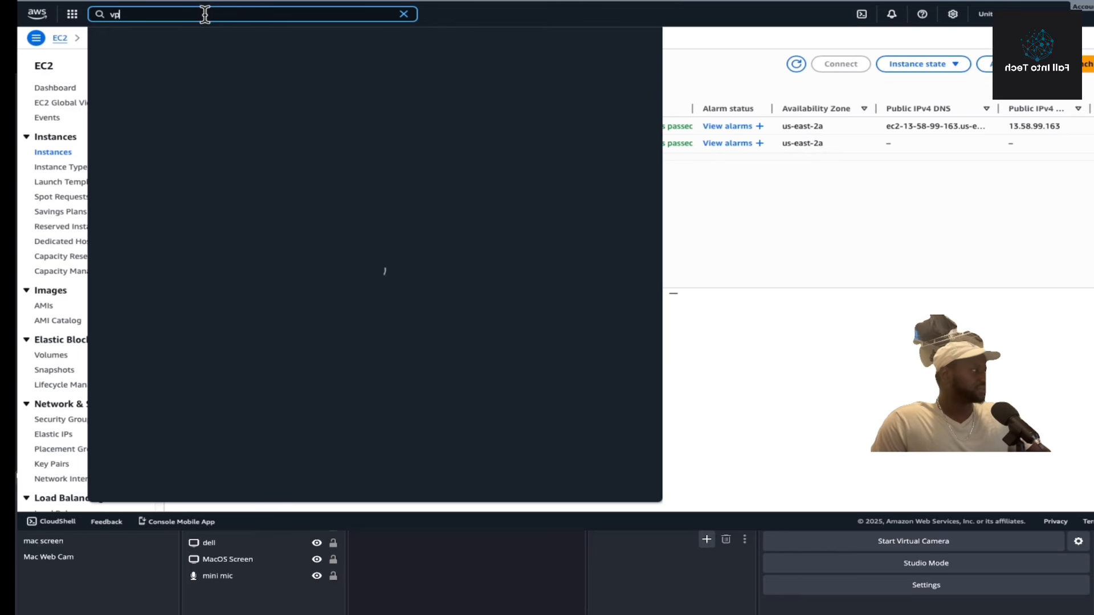
type("c")
left_click(283, 74)
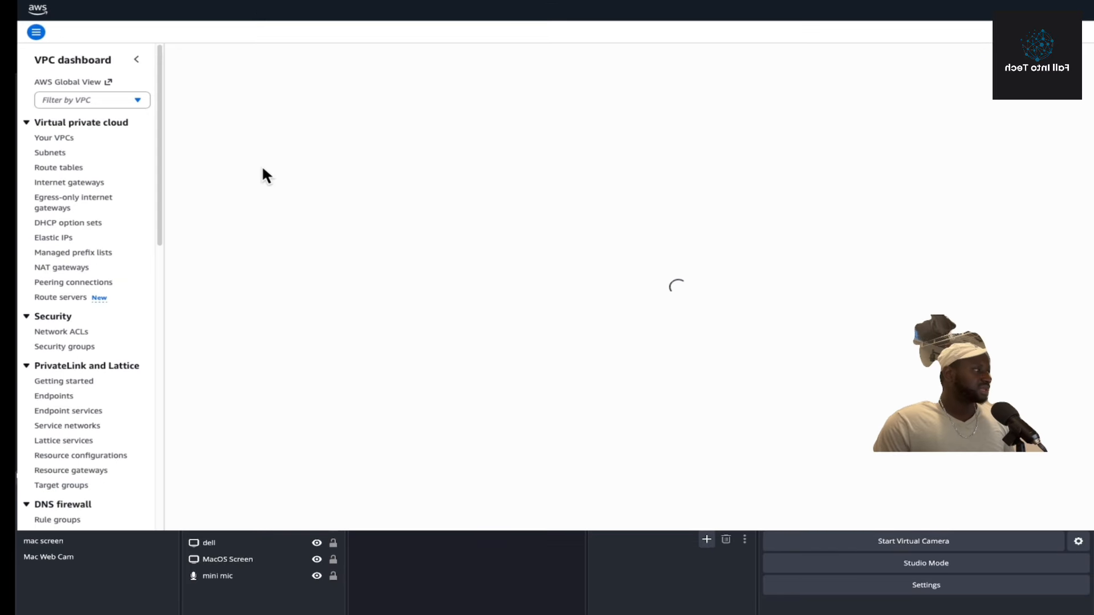
left_click(79, 348)
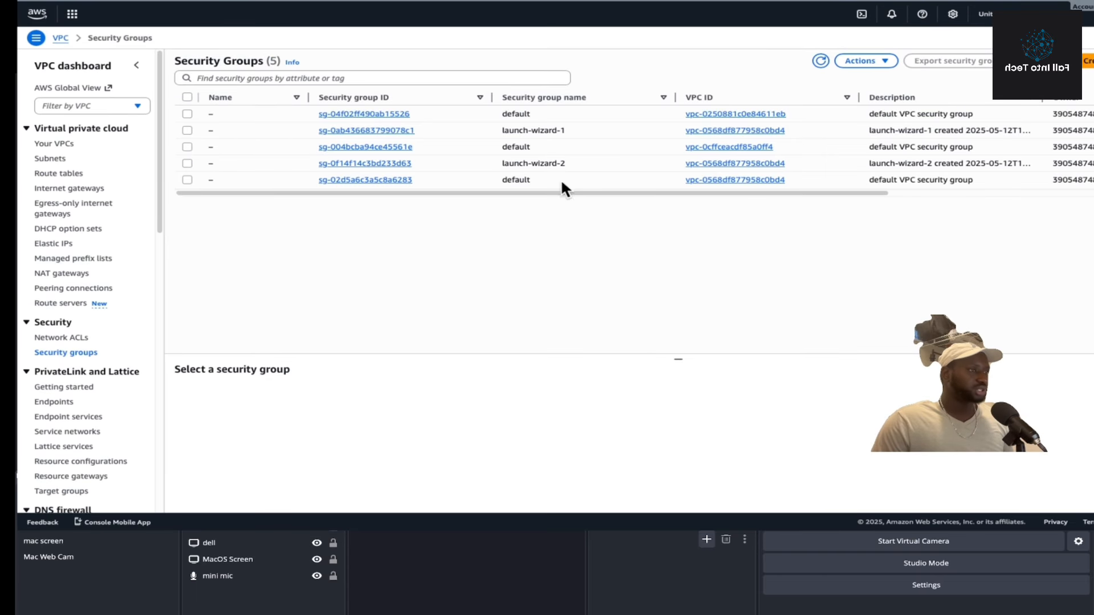
Select the default security group belonging to FIT-VPC2 and review its outbound and inbound rules.
left_click(744, 147)
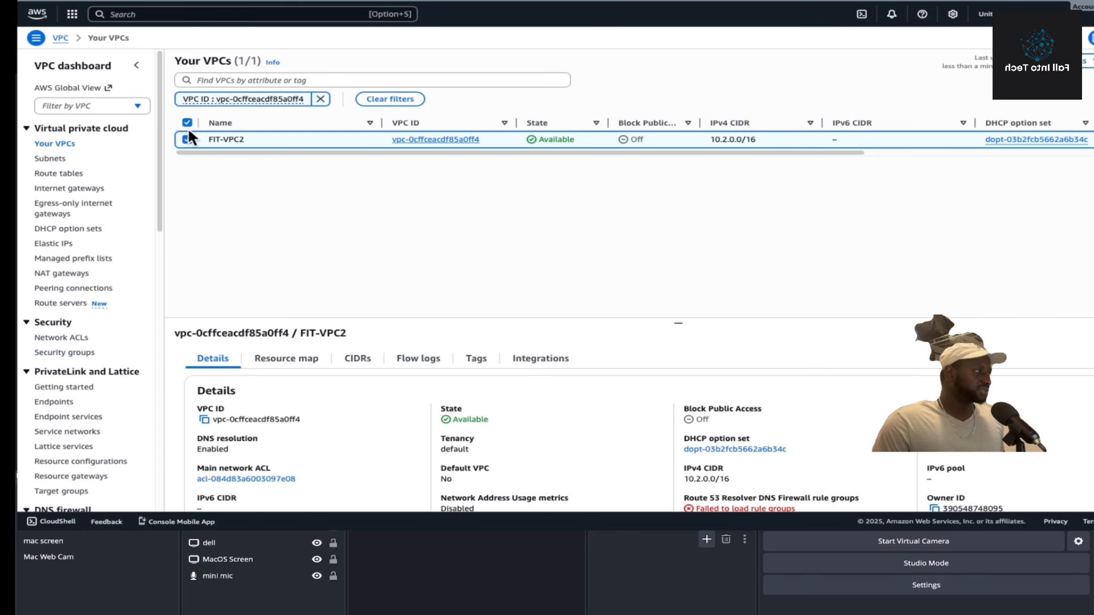
left_click(127, 1)
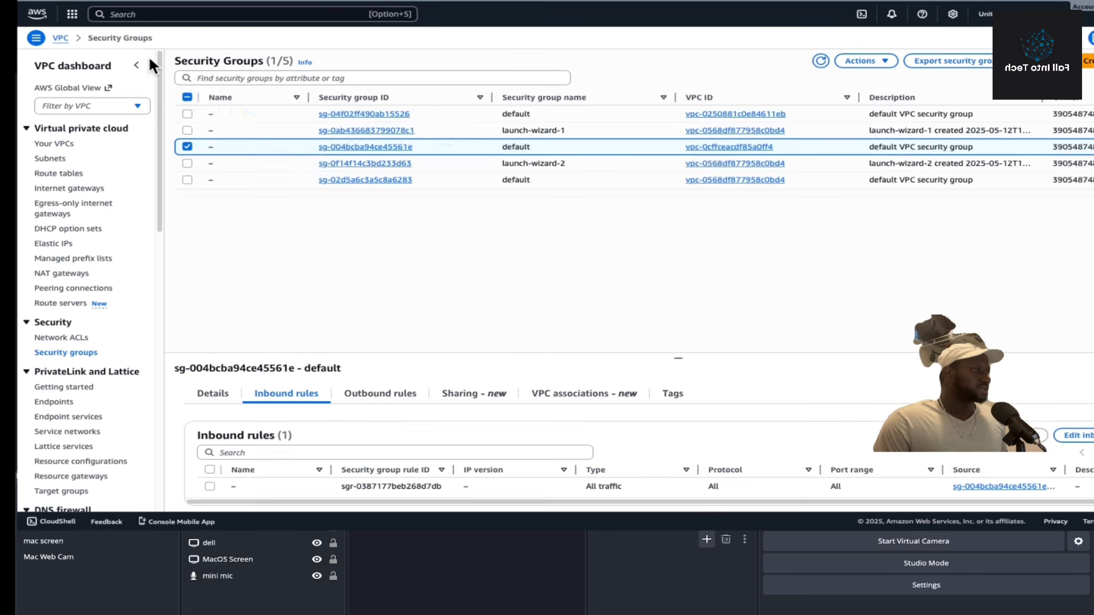
left_click(374, 396)
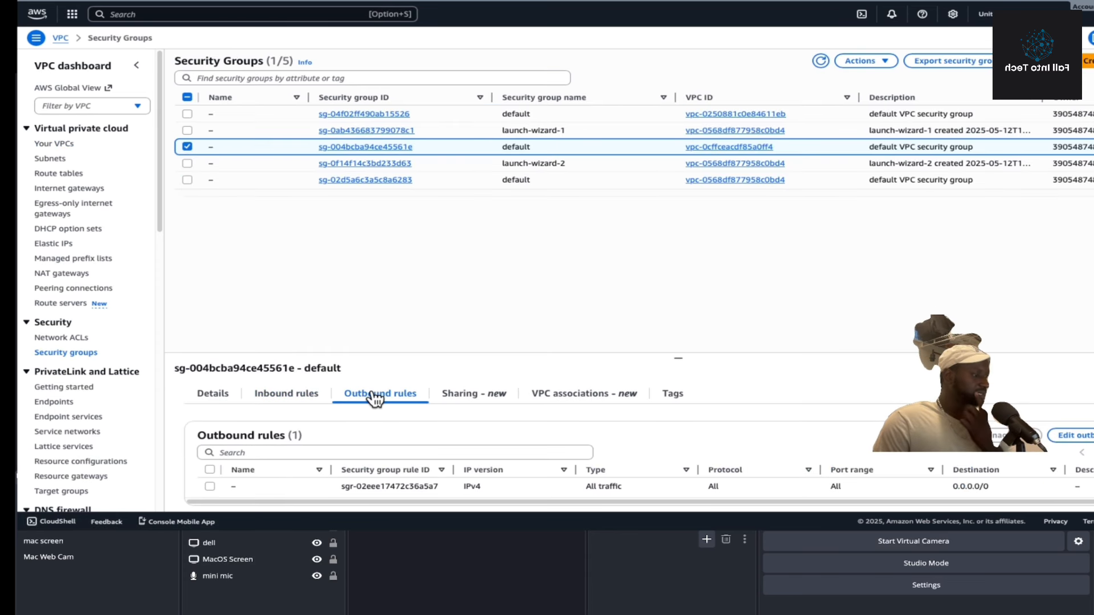
left_click(303, 400)
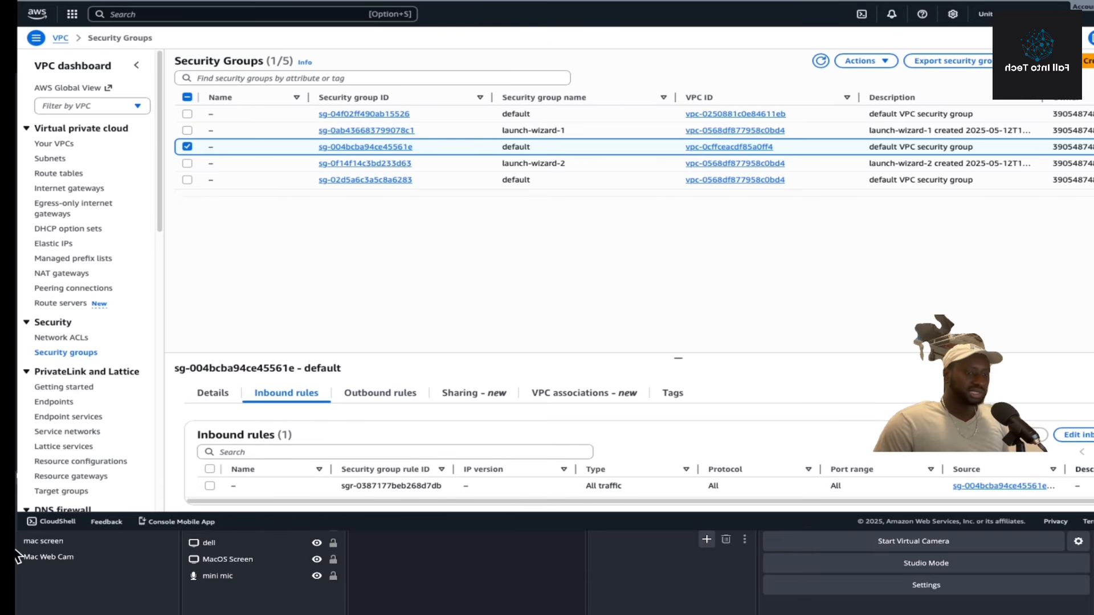
Edit the inbound rules of FIT-VPC2's default security group and add a rule of type All ICMP - IPv4.
left_click(1072, 434)
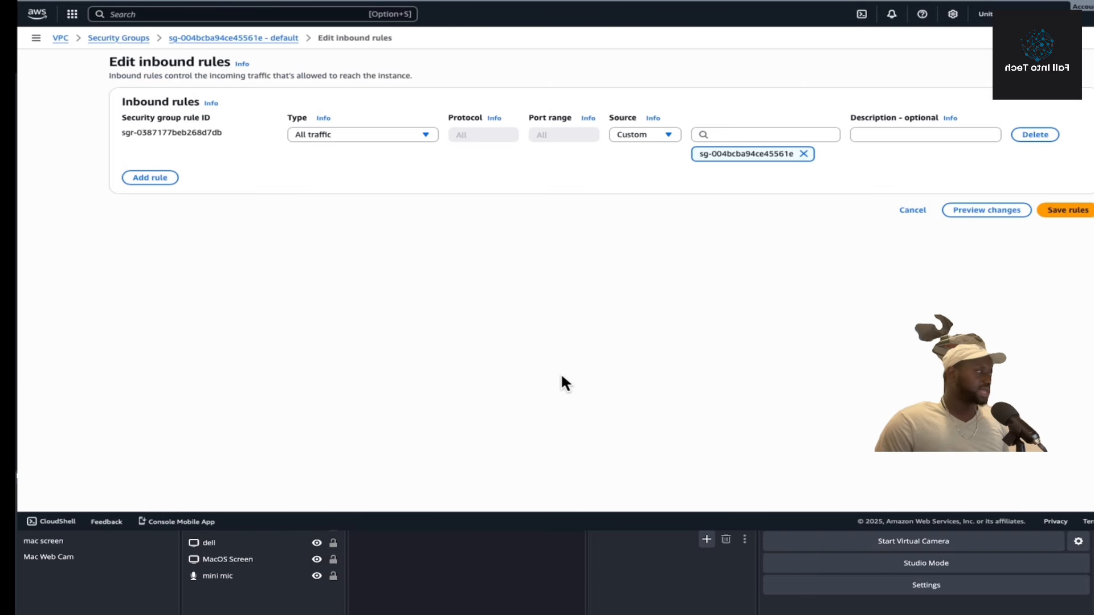
left_click(151, 179)
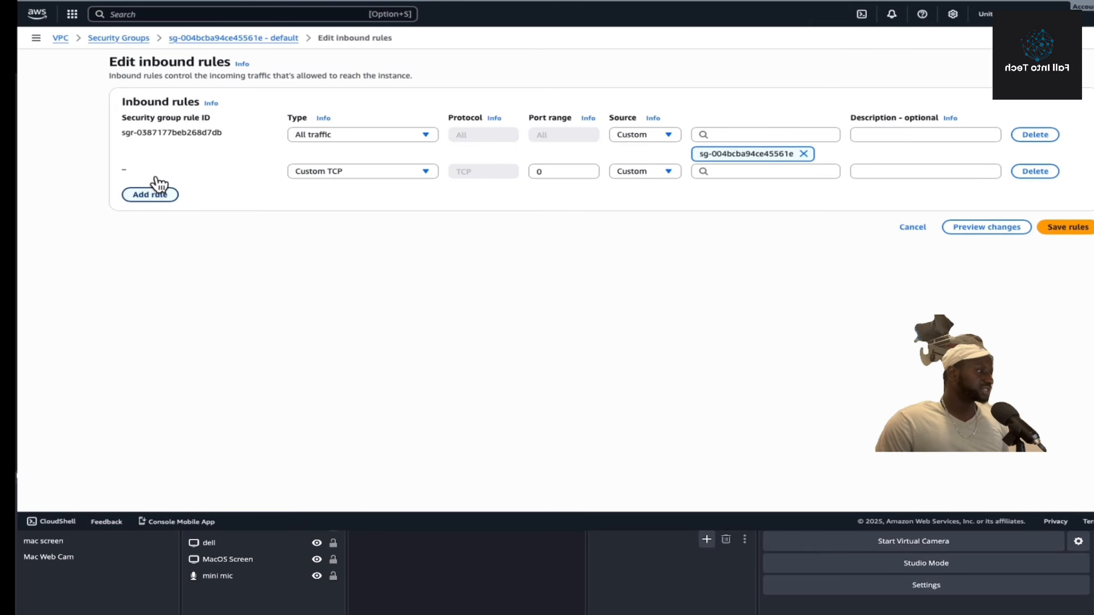
left_click(364, 172)
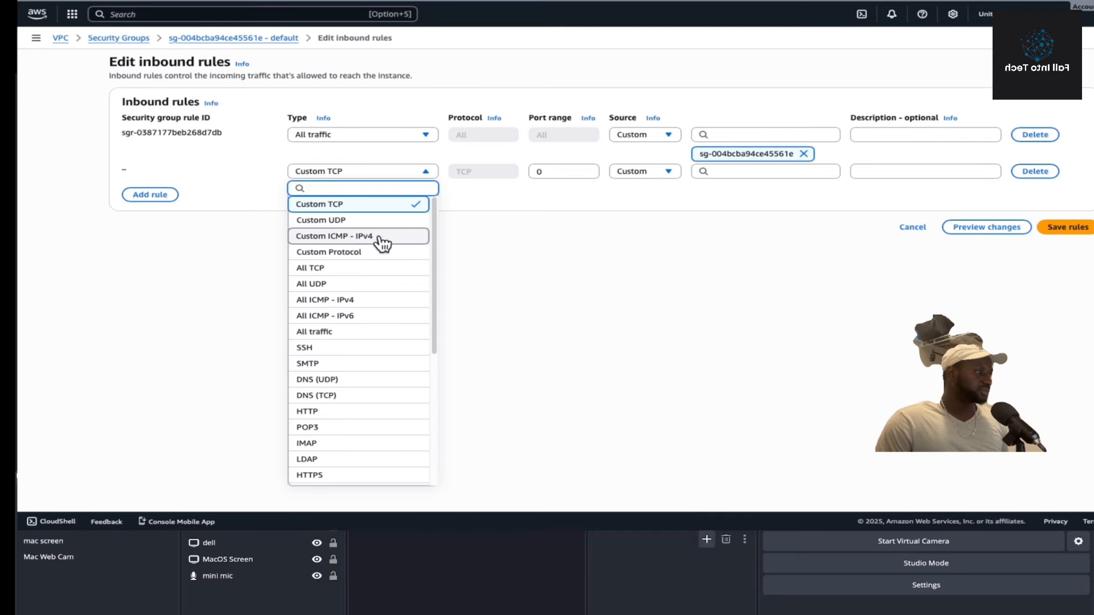
left_click(369, 301)
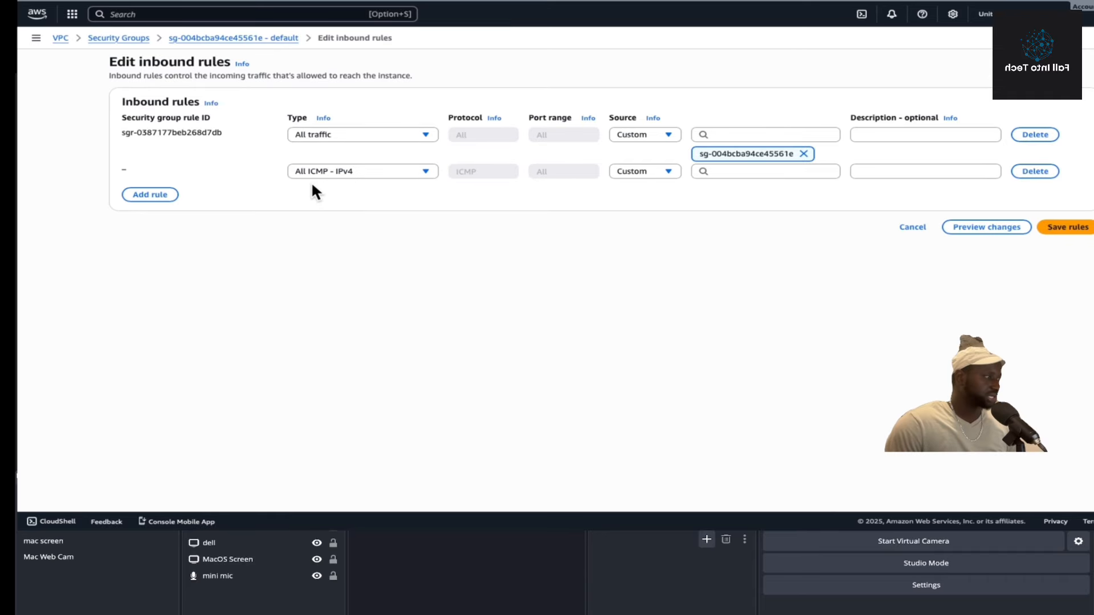
Set the new ICMP rule's source to the CIDR block 10.2.0.0/16 and save the inbound rules.
left_click(719, 171)
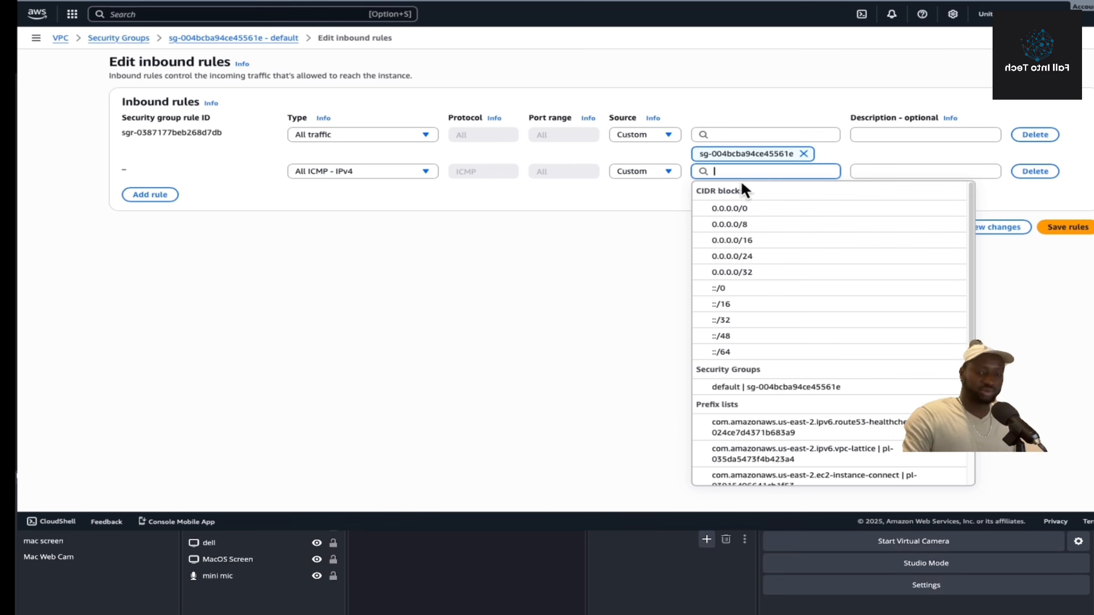
type("10.")
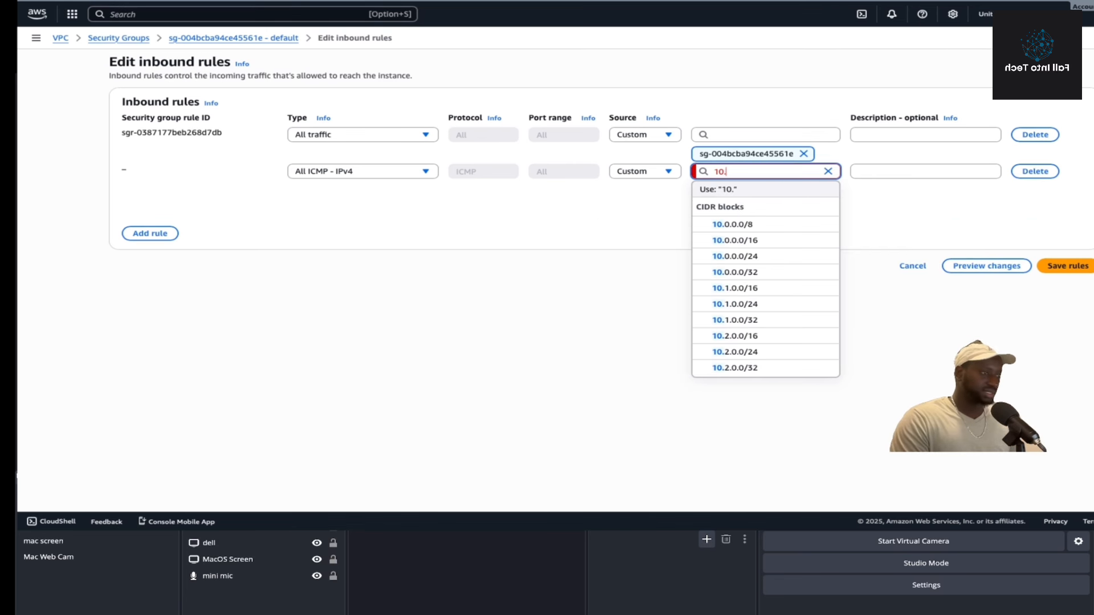
type("2")
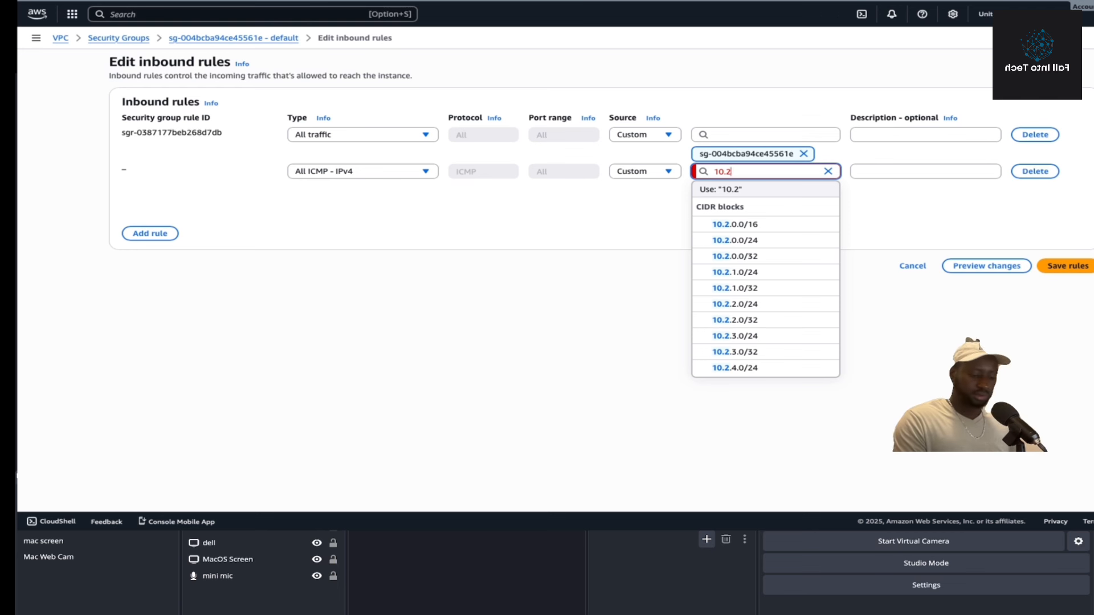
type(".0")
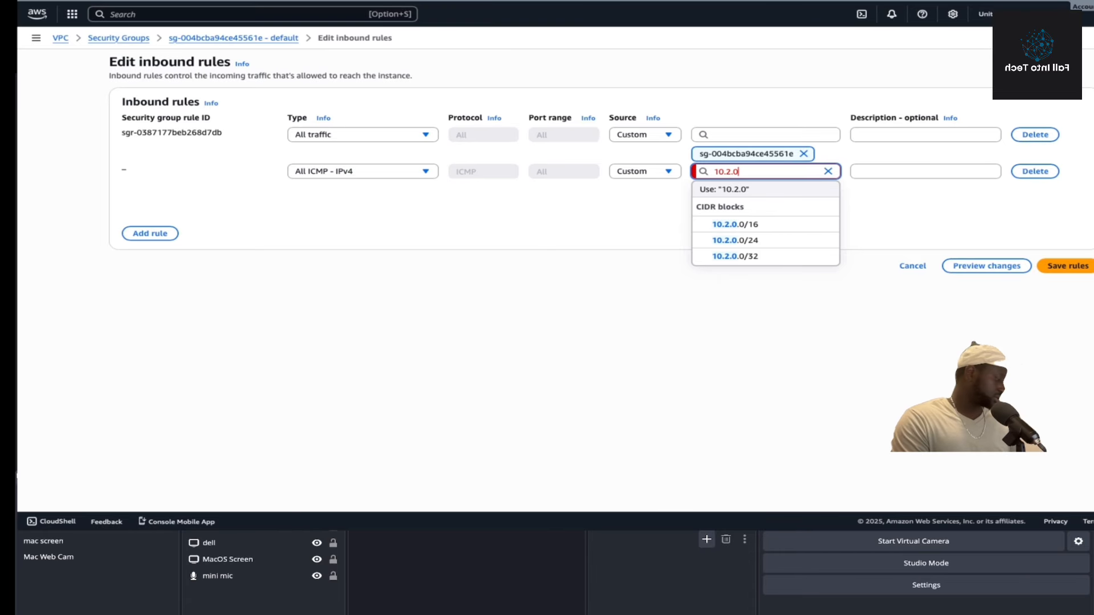
type(".0/")
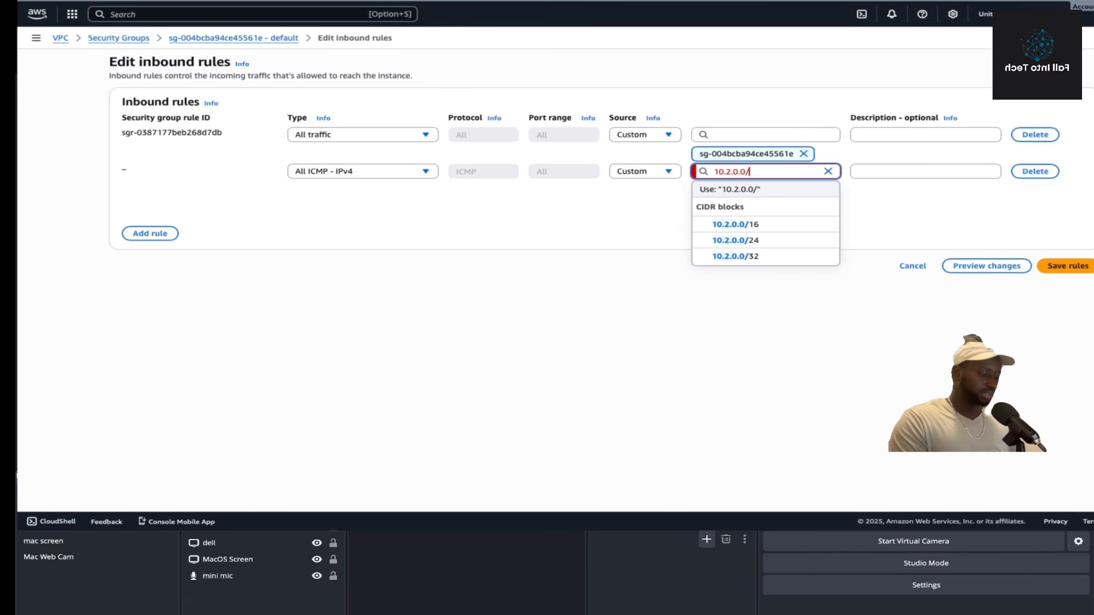
type("16")
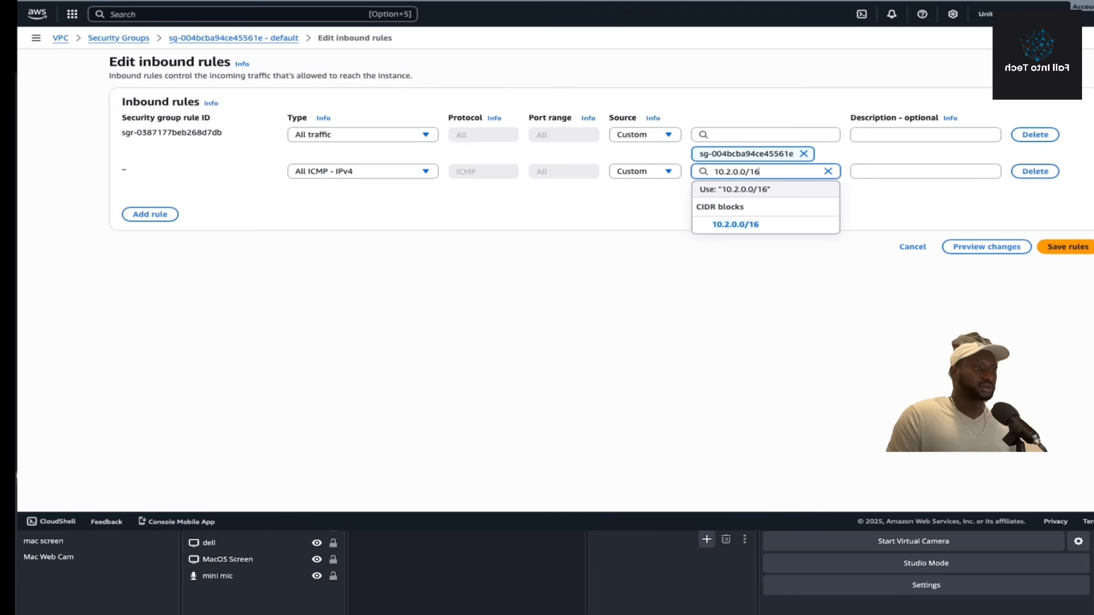
left_click(780, 230)
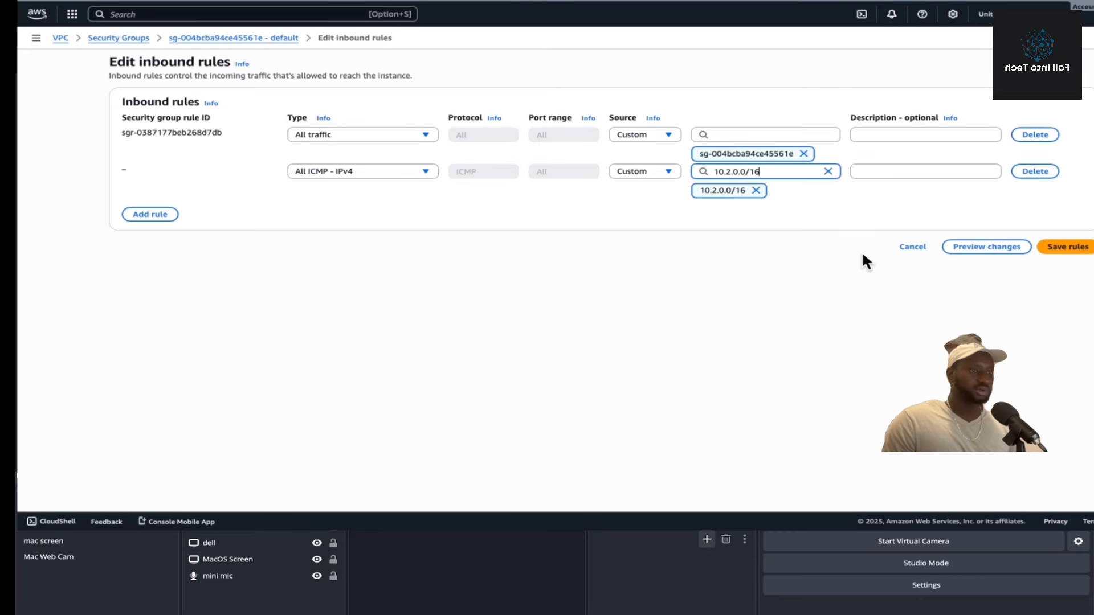
left_click(1066, 248)
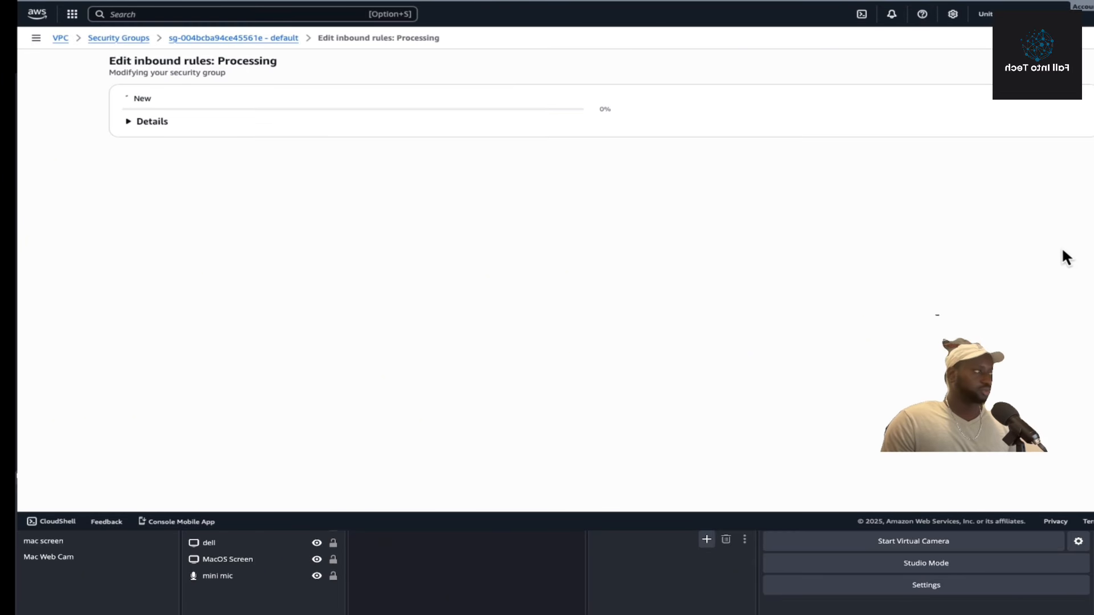
Stop the running ping in Instance-FIT1's terminal, ping 10.2.5.67 again, and stop that run as well.
left_click(909, 1)
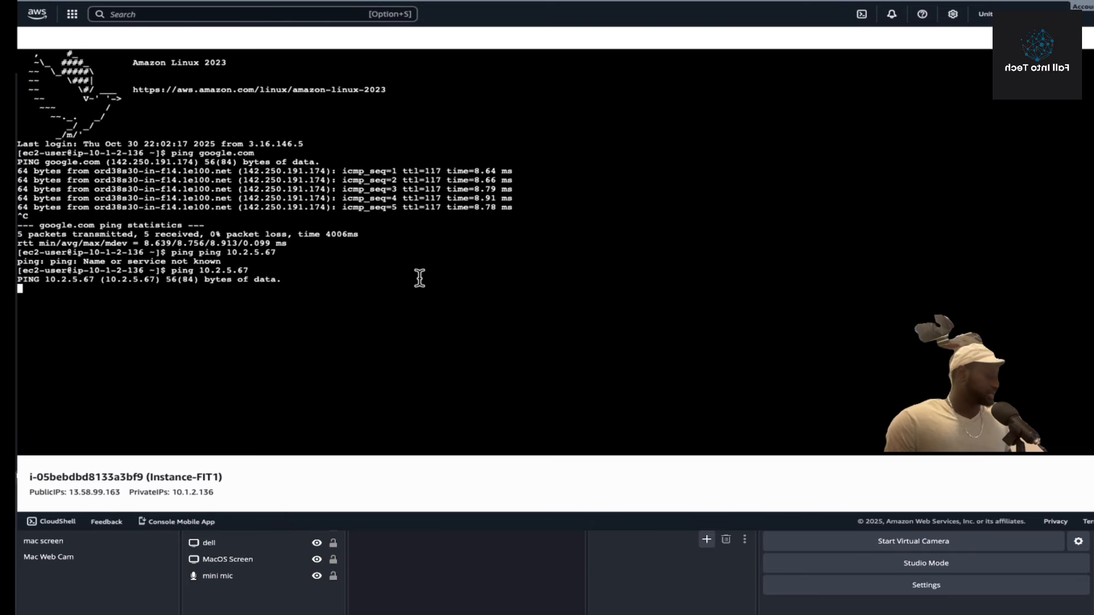
key("ctrl+c")
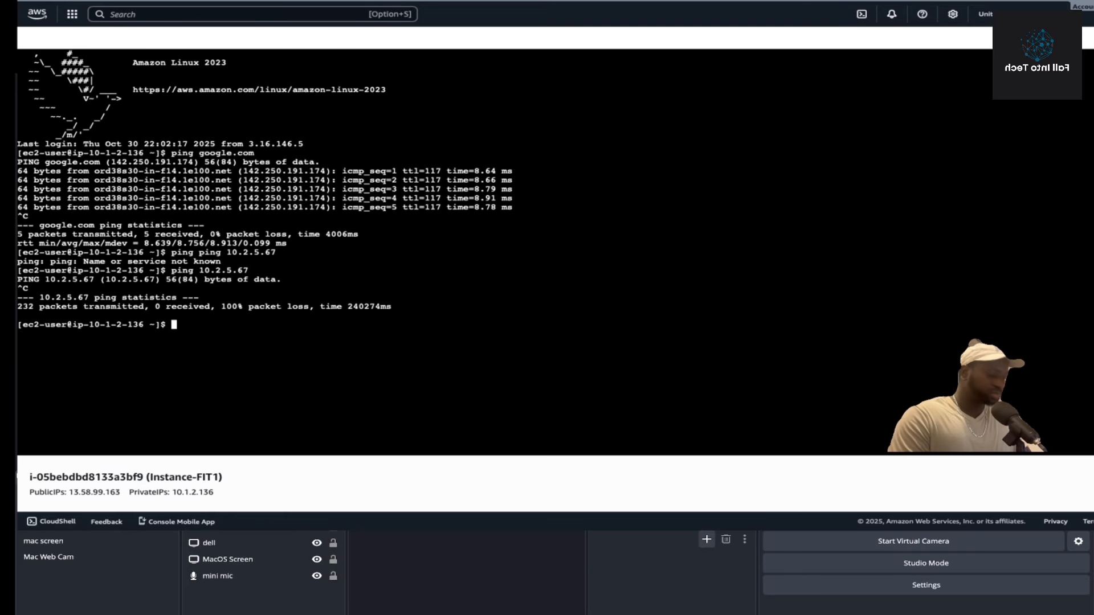
type("ping")
key("super+v")
key("Return")
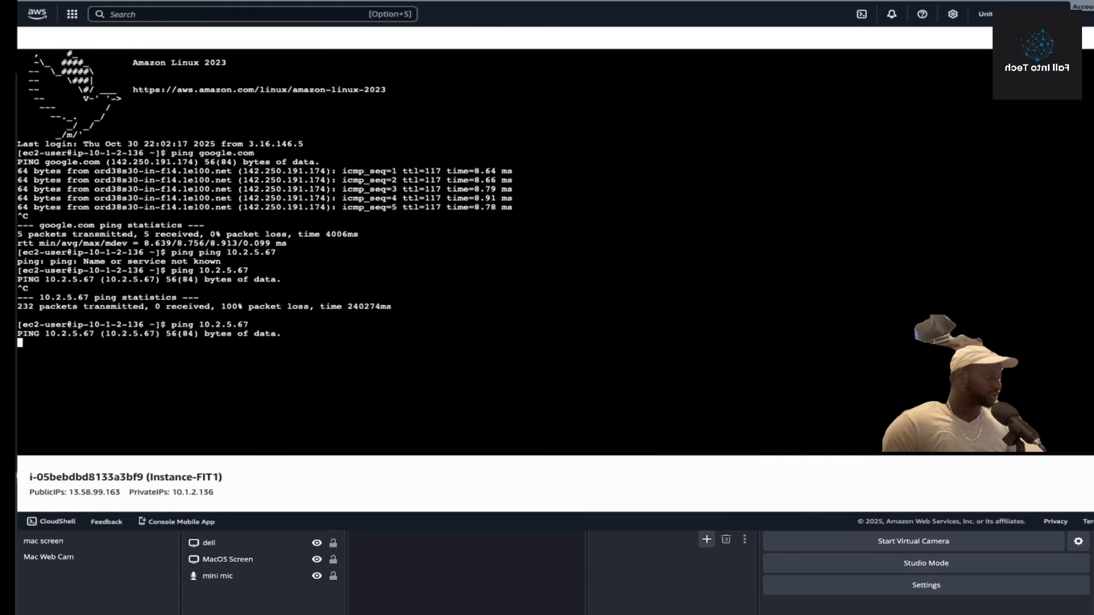
key("ctrl+c")
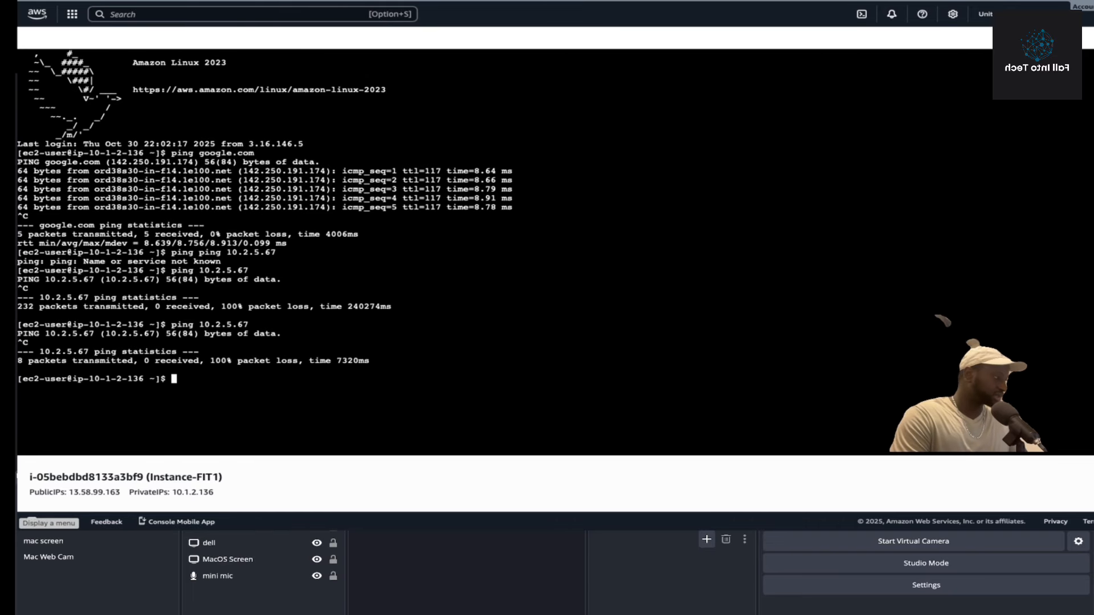
Check which VPC the edited default security group belongs to and review the group's inbound rules.
left_click(768, 1)
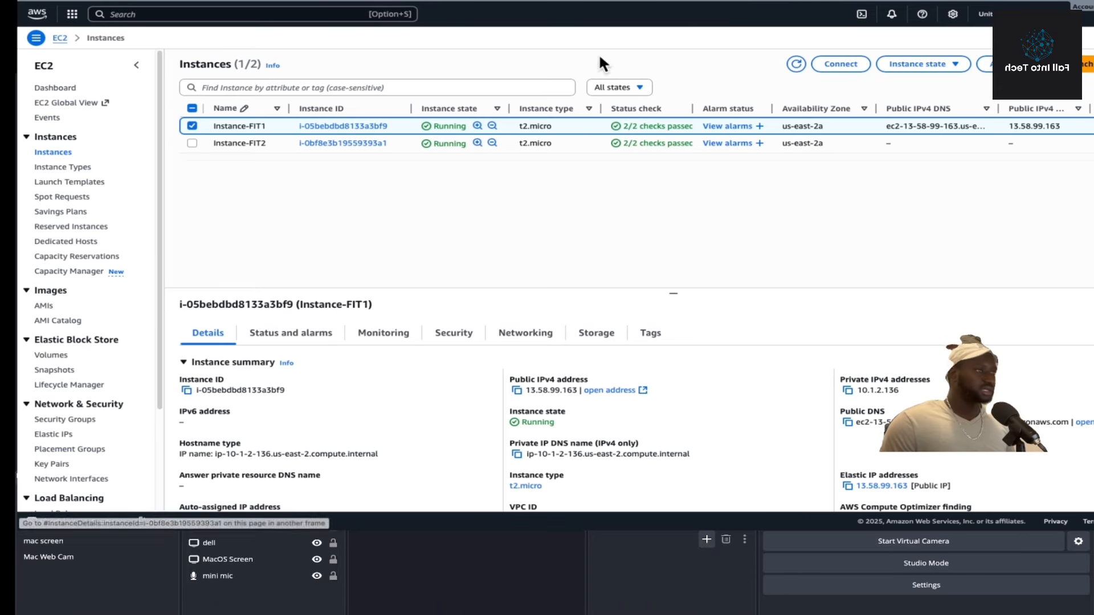
left_click(635, 2)
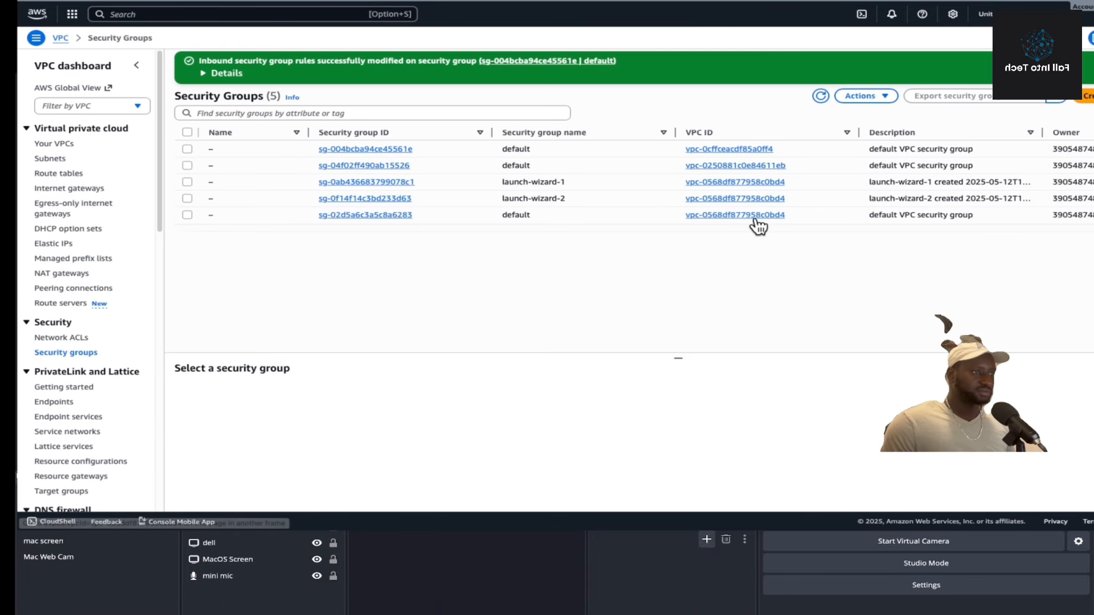
left_click(748, 149)
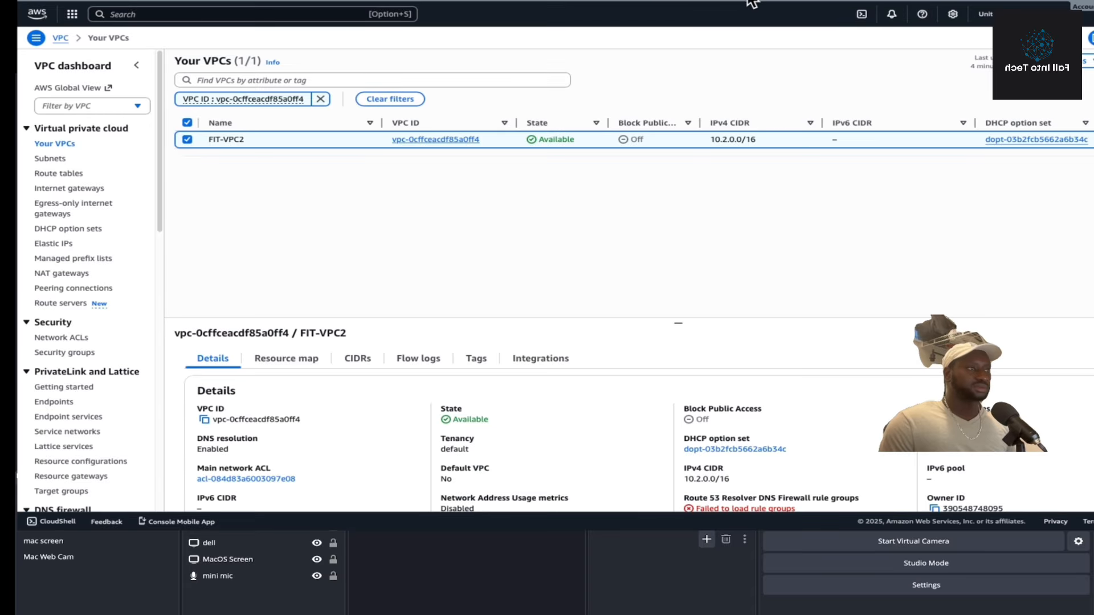
left_click(64, 352)
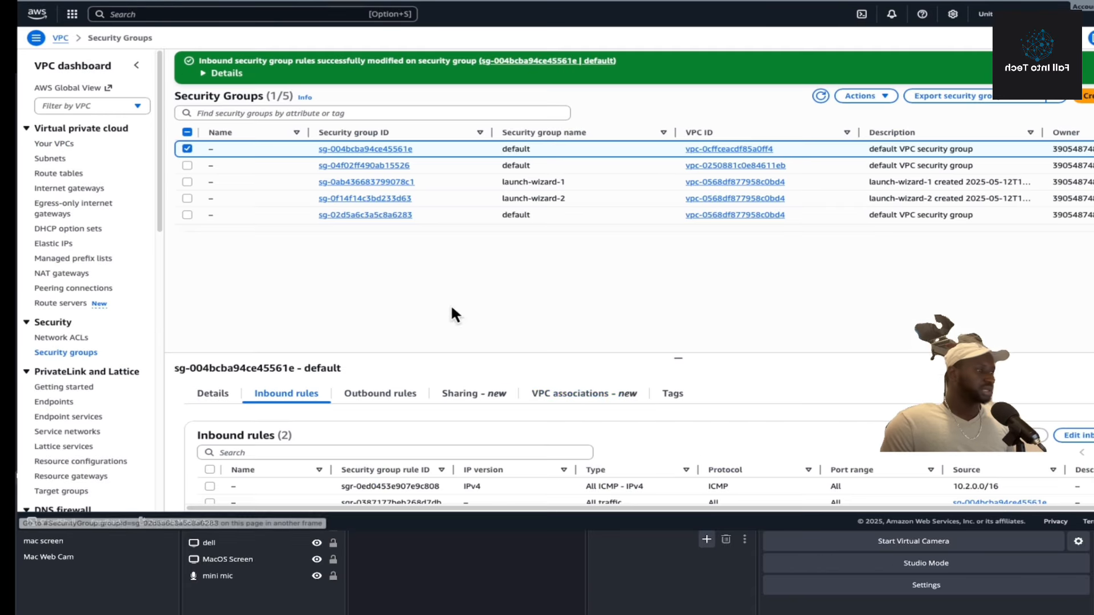
scroll(339, 427, "down", 1)
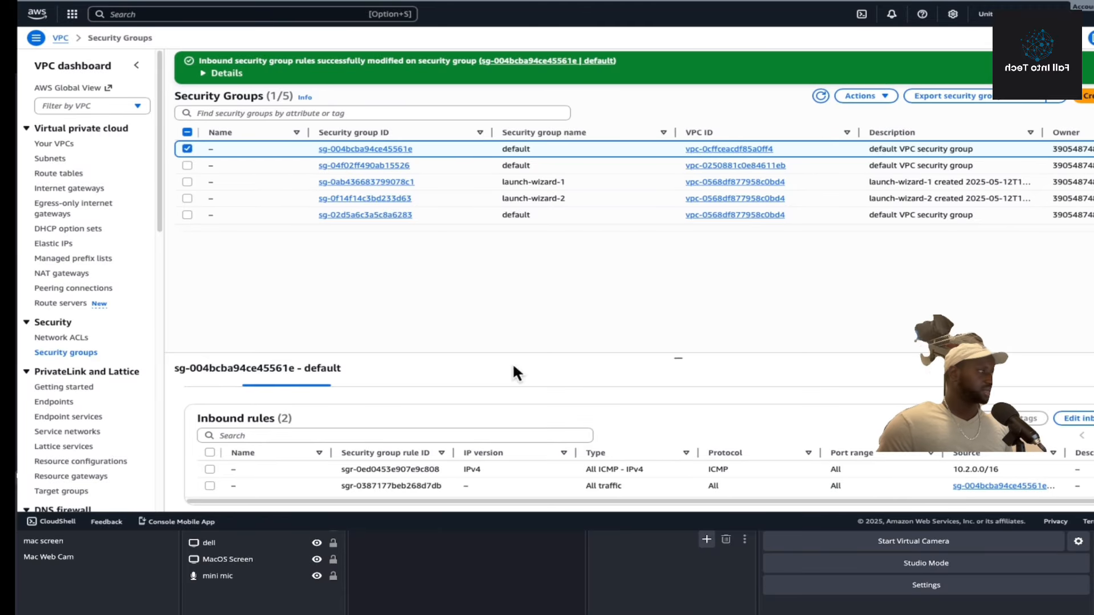
Return to Instance-FIT1's terminal and retry the ping to 10.2.5.67.
left_click(927, 1)
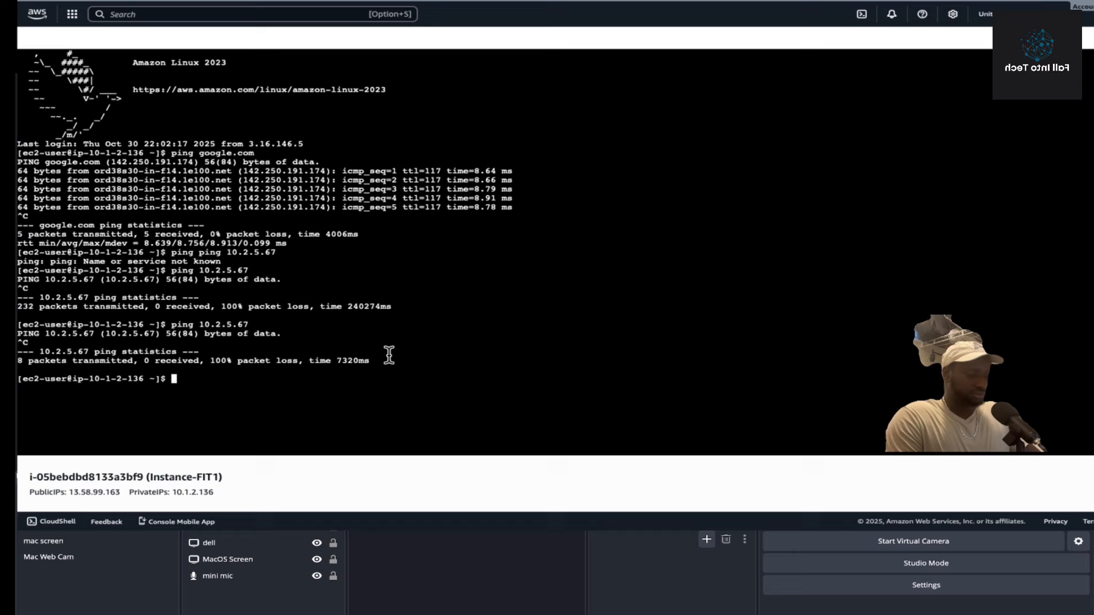
type("ping 10.2.5.67")
key("Return")
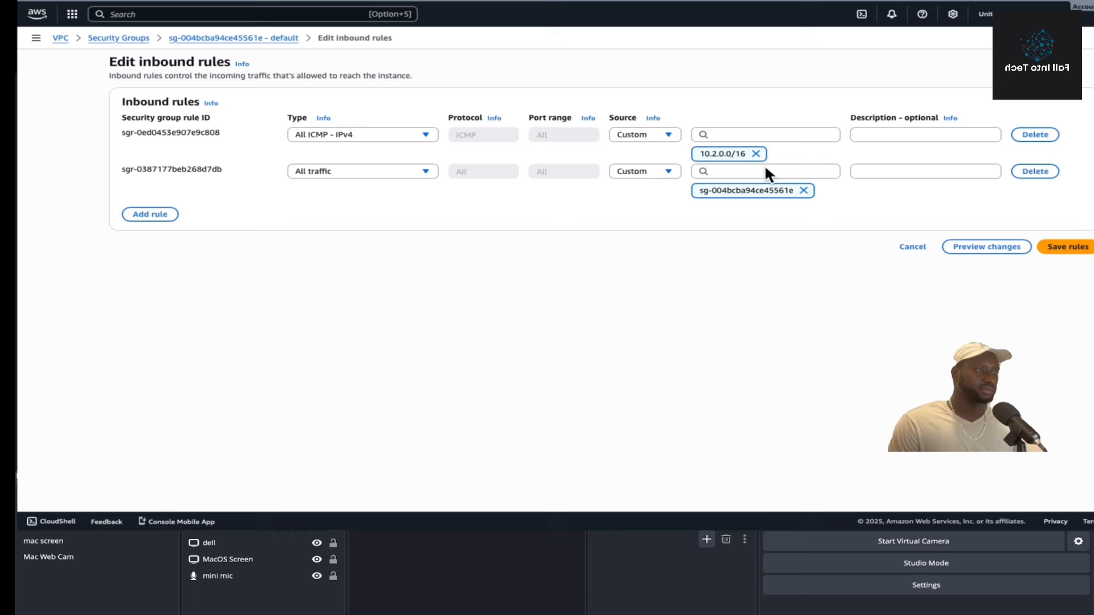
Replace the All ICMP - IPv4 rule's source with the CIDR block 10.1.0.0/16 and save the inbound rules.
left_click(756, 154)
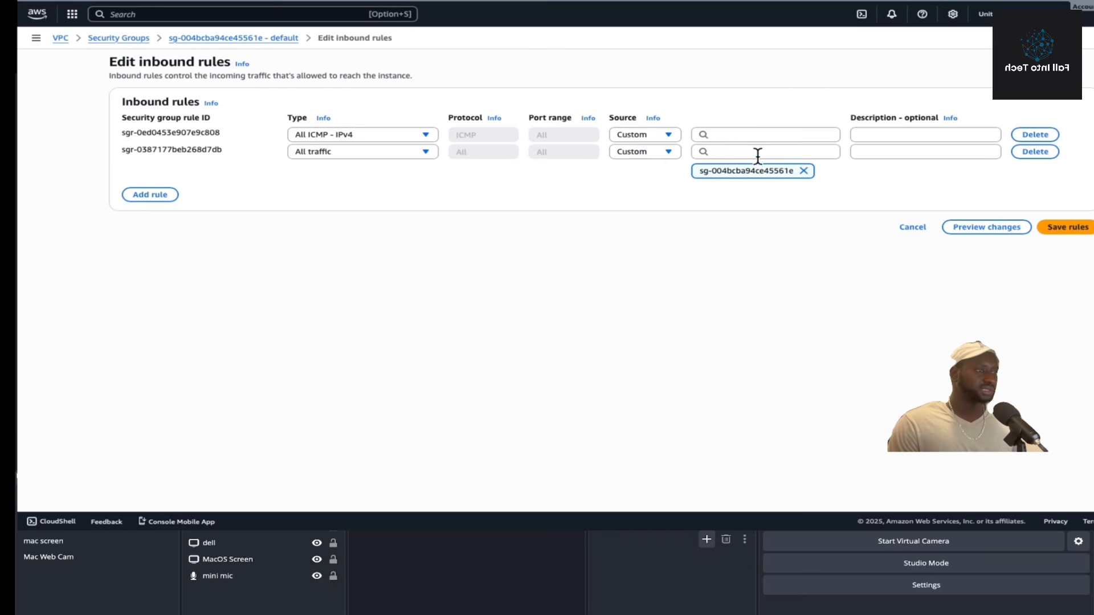
left_click(722, 135)
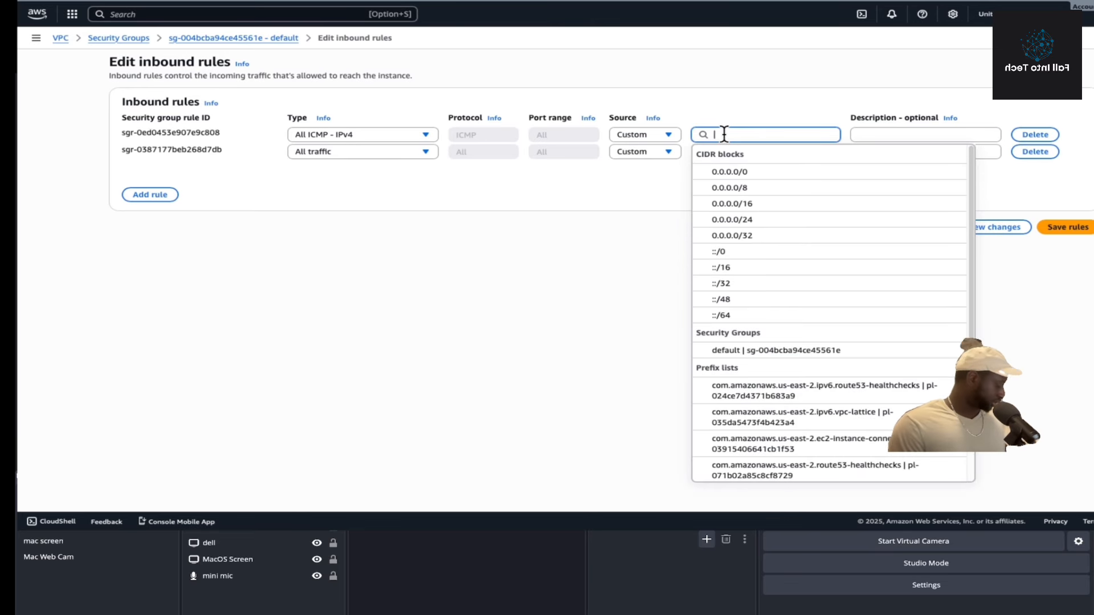
type("10.1")
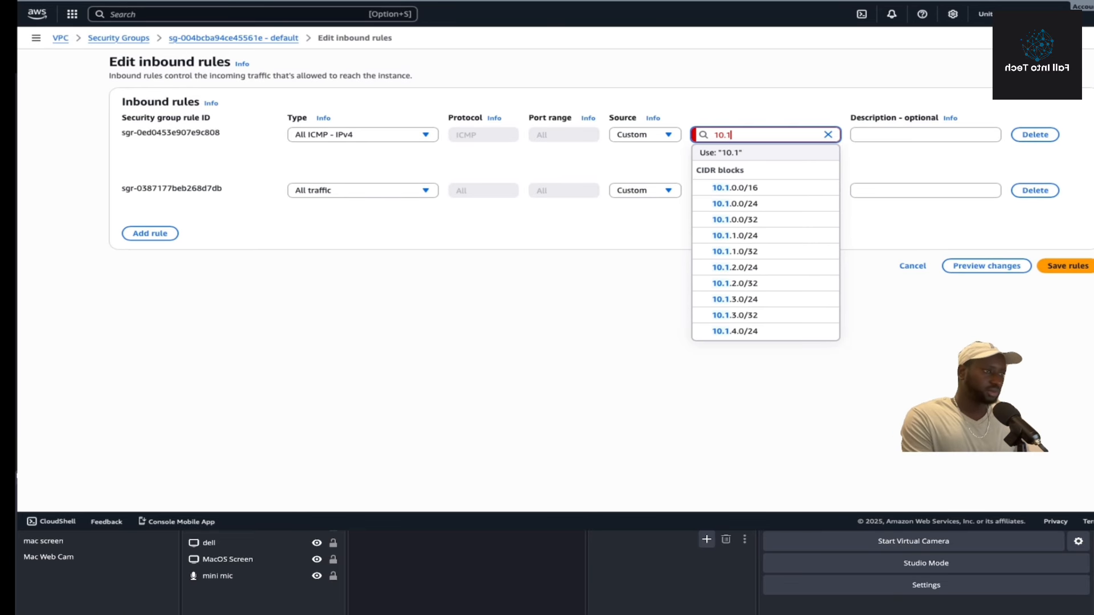
type(".0")
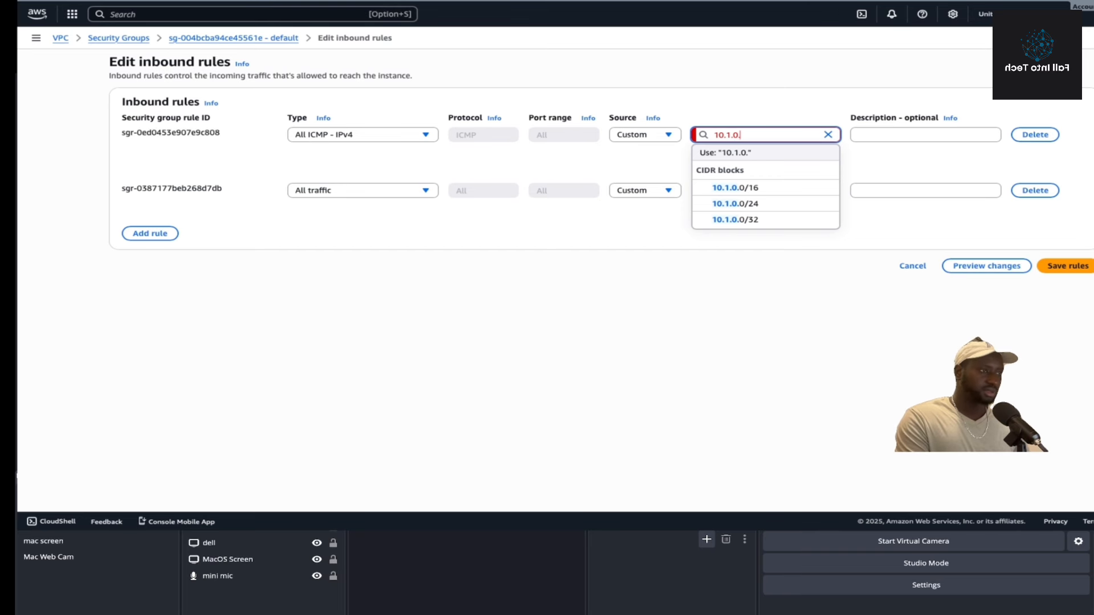
type(".0/")
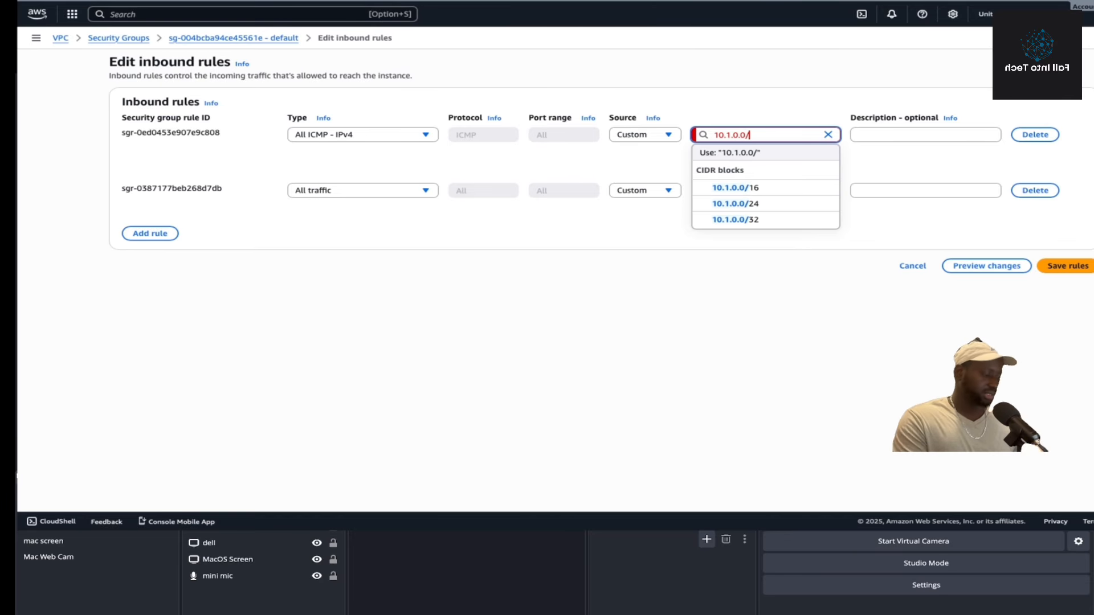
type("16")
left_click(744, 189)
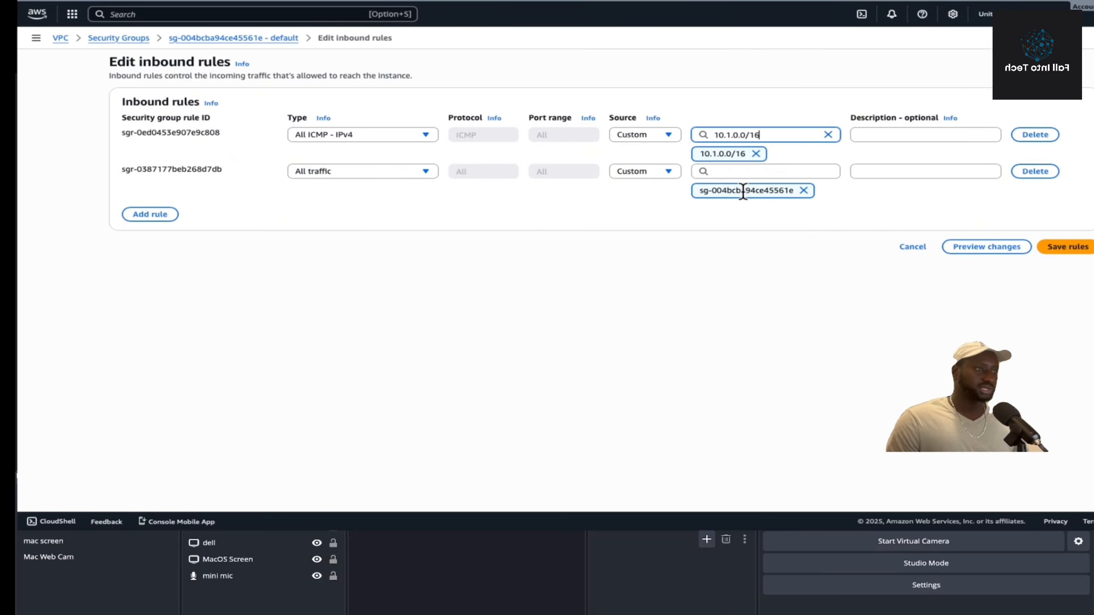
left_click(1071, 248)
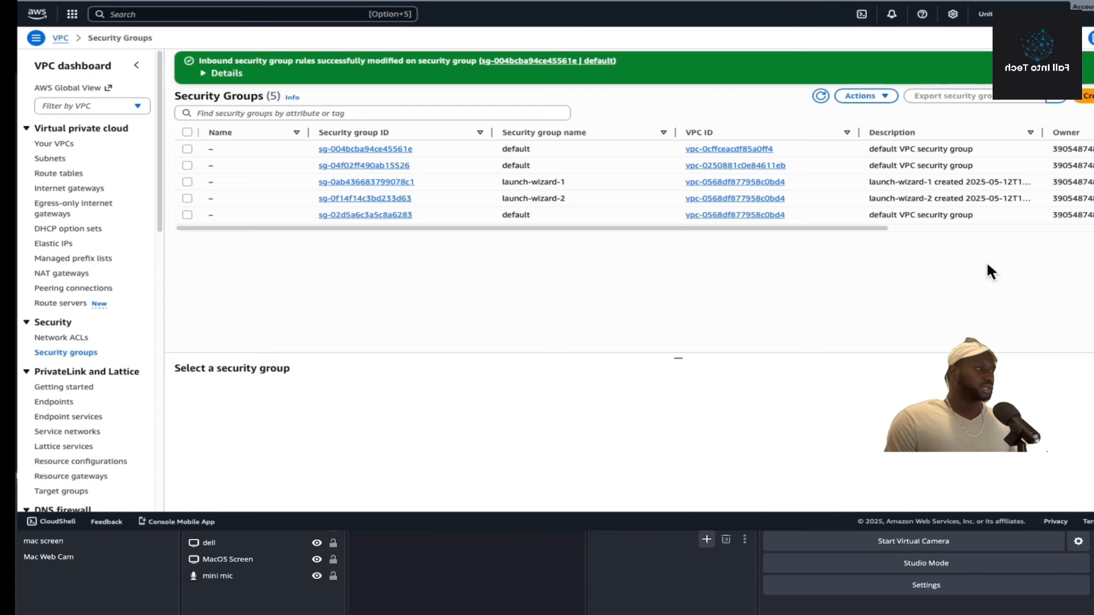
Select Instance-FIT1 in the EC2 instances list and connect to it through EC2 Instance Connect using its public IP.
left_click(879, 2)
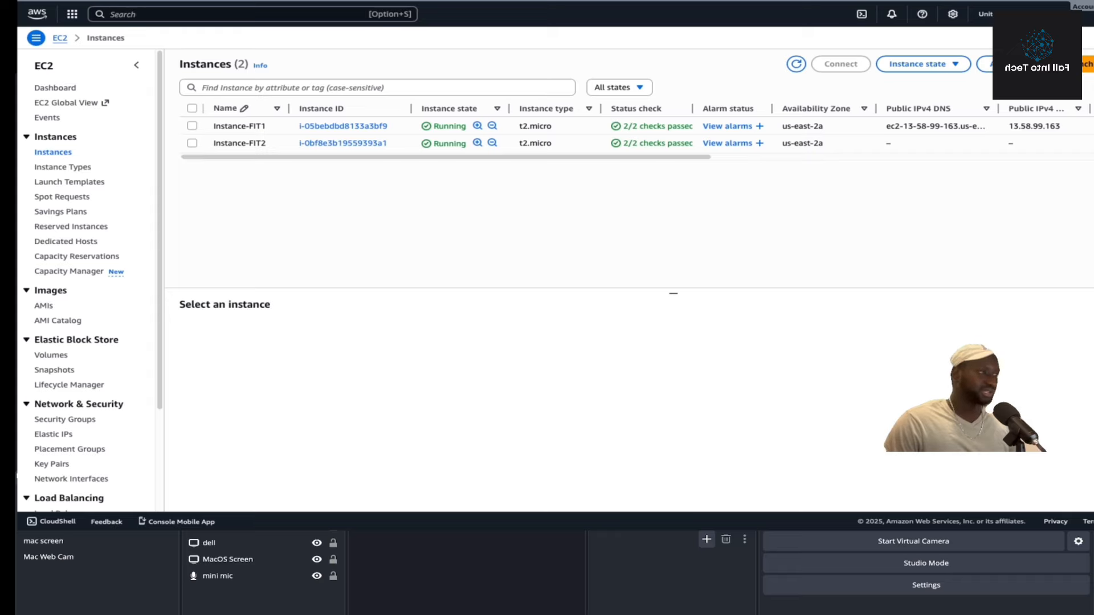
left_click(191, 126)
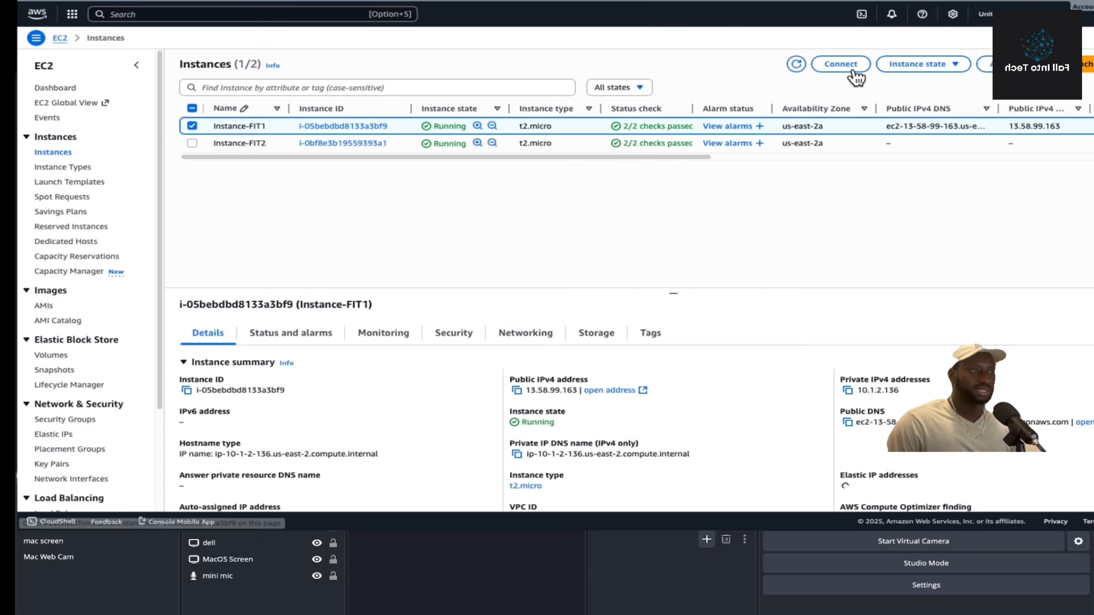
left_click(842, 67)
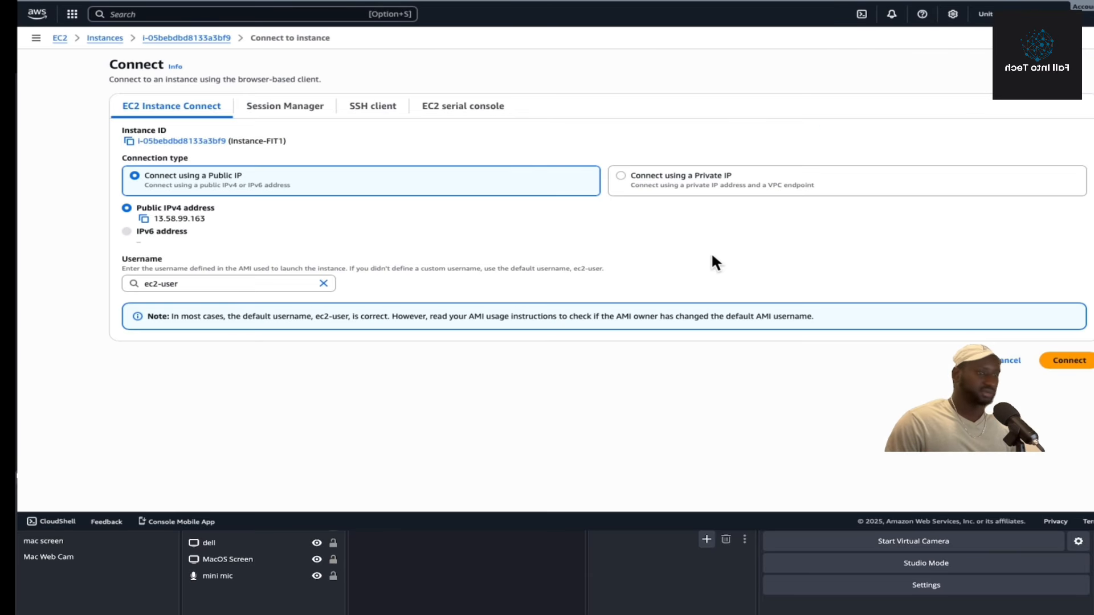
left_click(1070, 365)
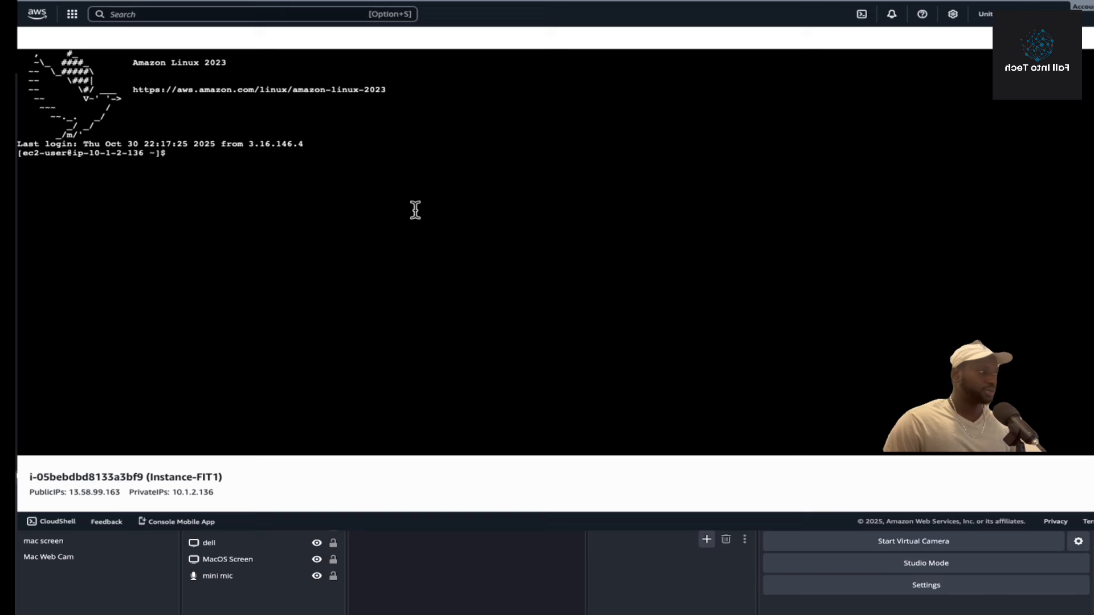
Ping Instance-FIT2's private IP 10.2.5.67 from Instance-FIT1's terminal.
left_click(213, 159)
type("ping")
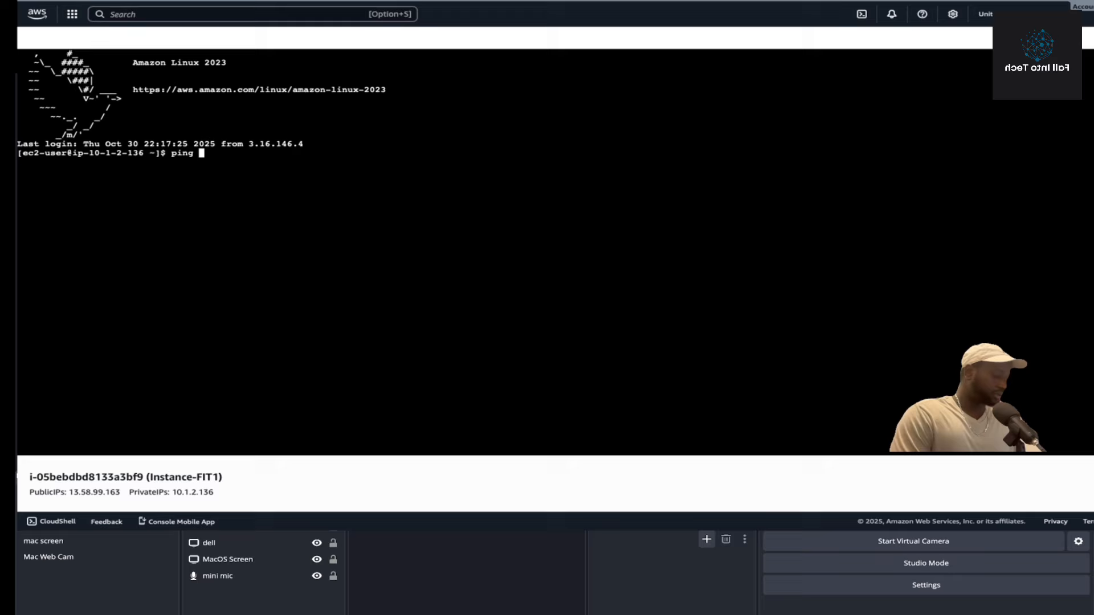
key("super+v")
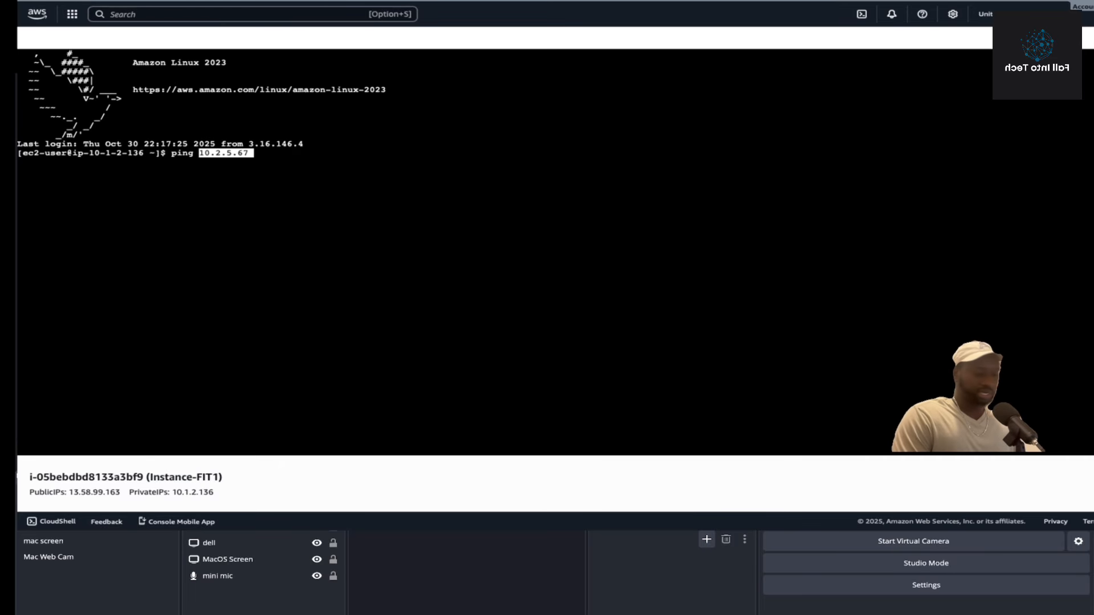
key("Return")
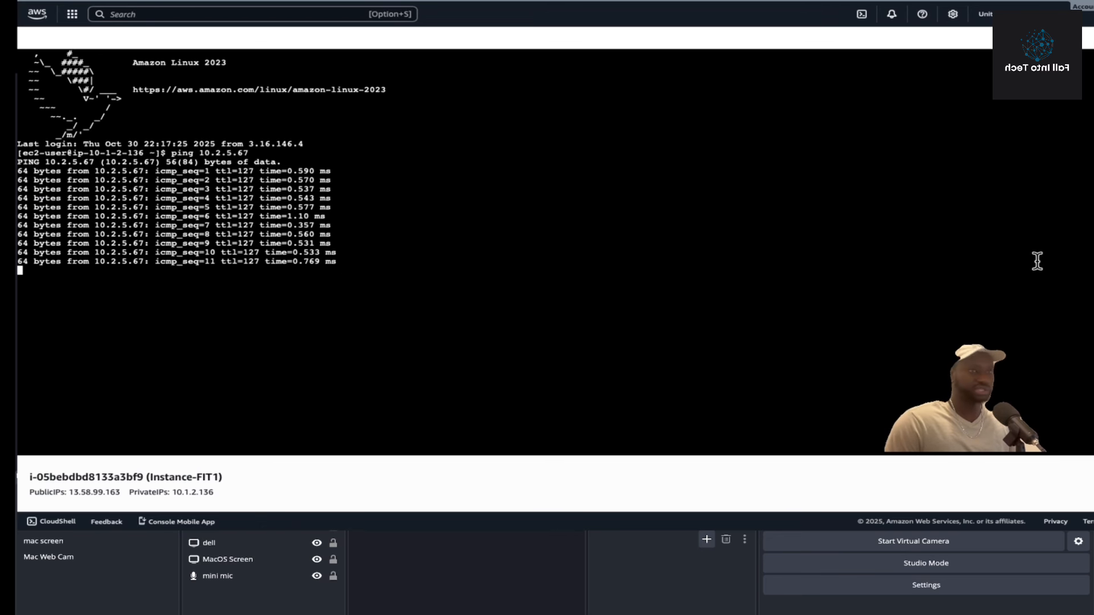
Switch to the draw.io architecture diagram and review the VPC peering connection between the VPC 1 and VPC 2 route tables.
left_click(1020, 2)
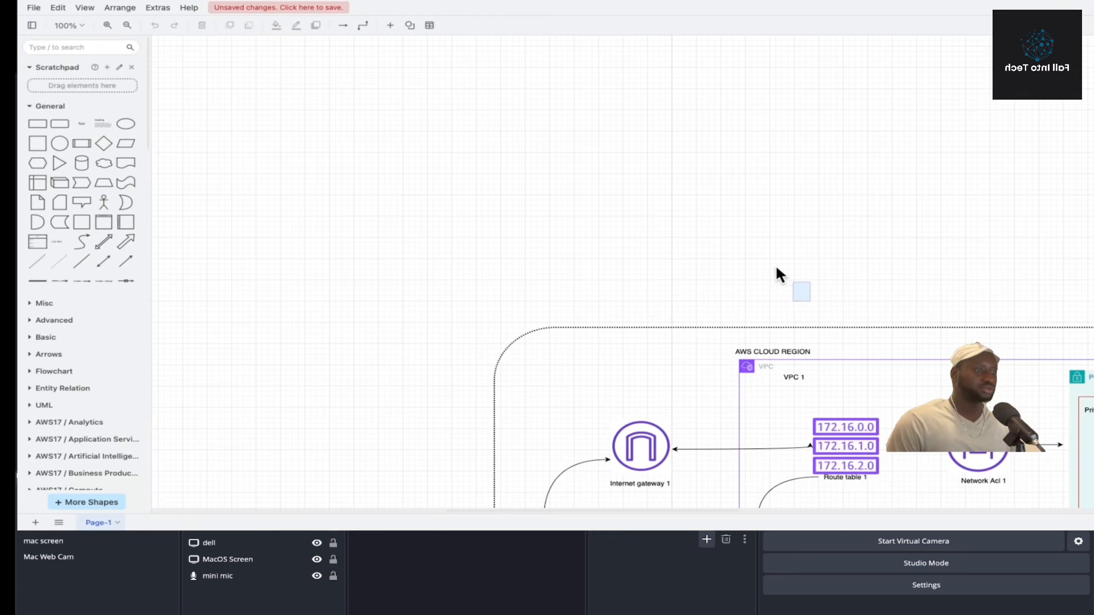
scroll(640, 243, "down", 5)
scroll(640, 244, "right", 6)
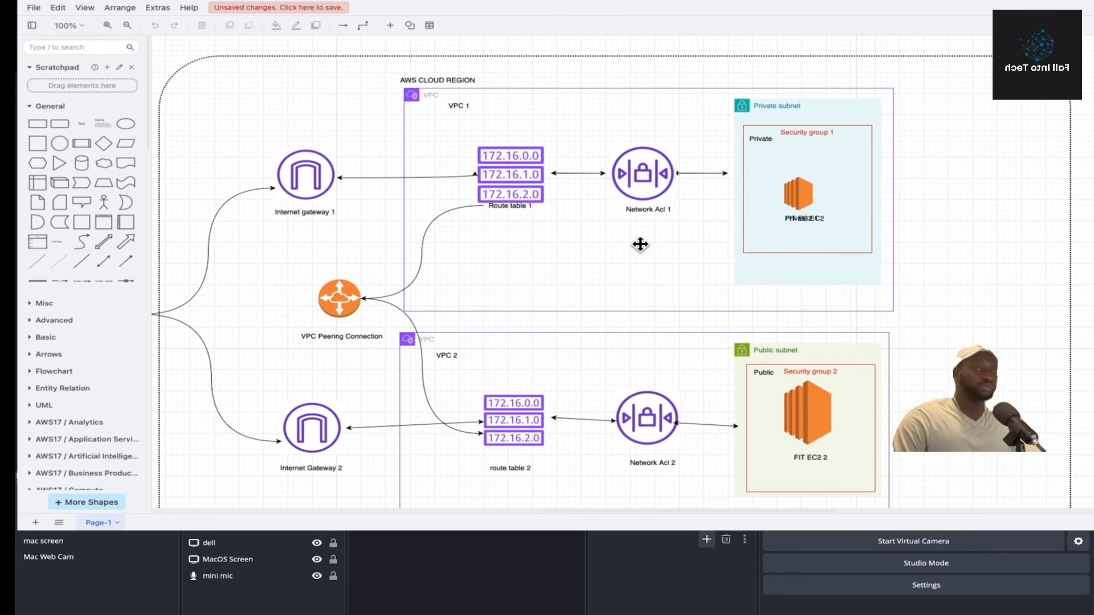
scroll(640, 245, "down", 1)
scroll(640, 245, "up", 1)
scroll(640, 244, "left", 1)
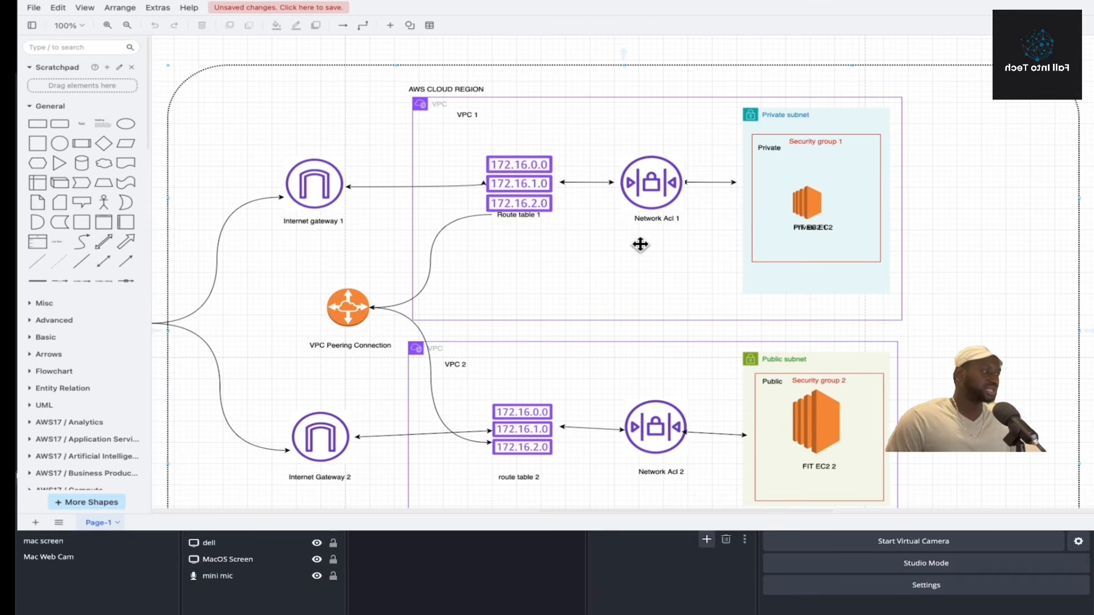
scroll(640, 244, "down", 1)
scroll(640, 244, "left", 3)
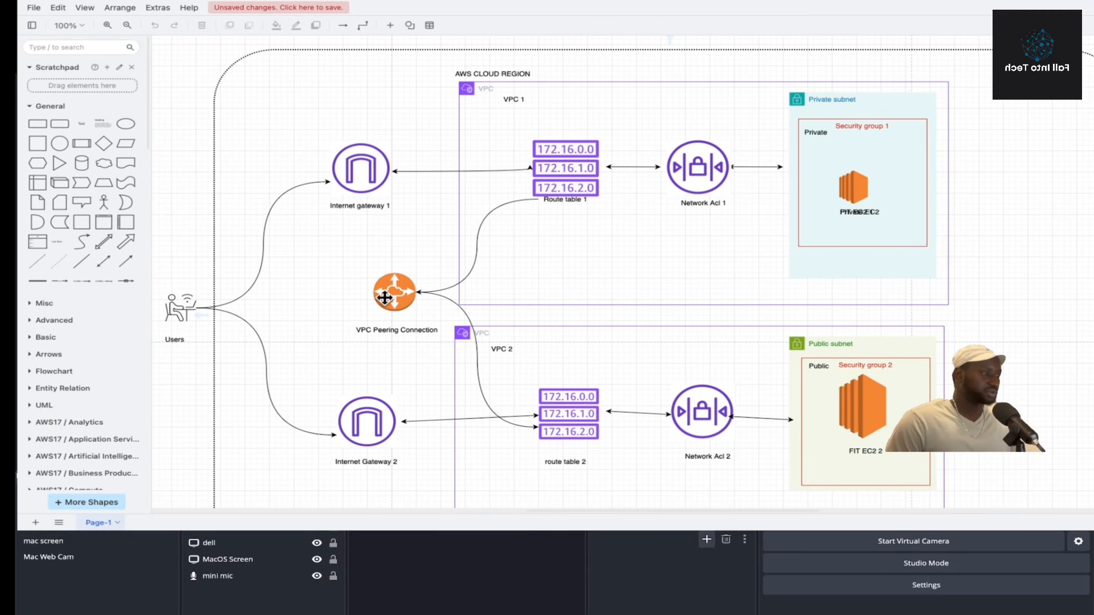